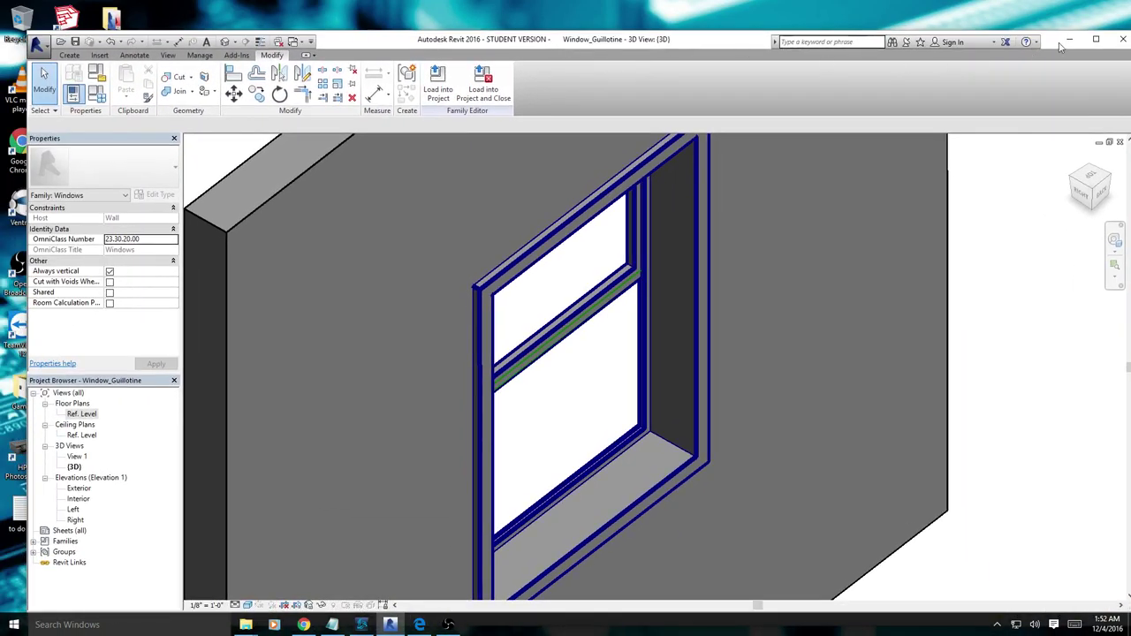
# Maximise Revit and orbit around the 3D window family, inspecting the frame sweep
pyautogui.click(1096, 38)
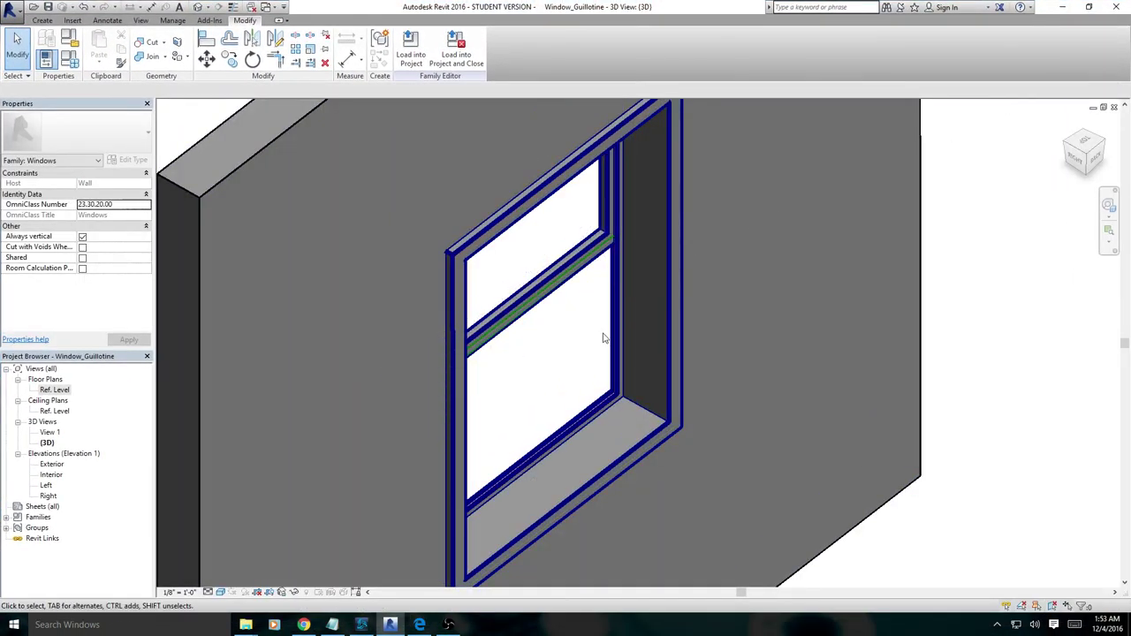
pyautogui.keyDown('shift'); pyautogui.moveTo(592, 348); pyautogui.dragTo(518, 336, button='middle'); pyautogui.keyUp('shift')
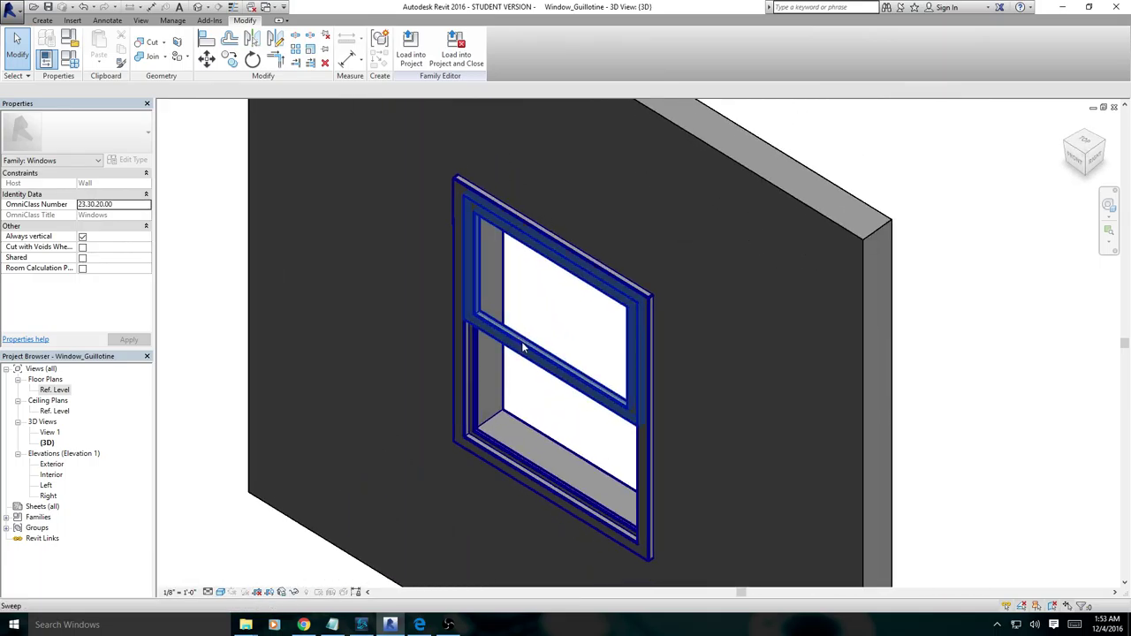
pyautogui.scroll(3, 522, 345)
pyautogui.scroll(-5, 509, 416)
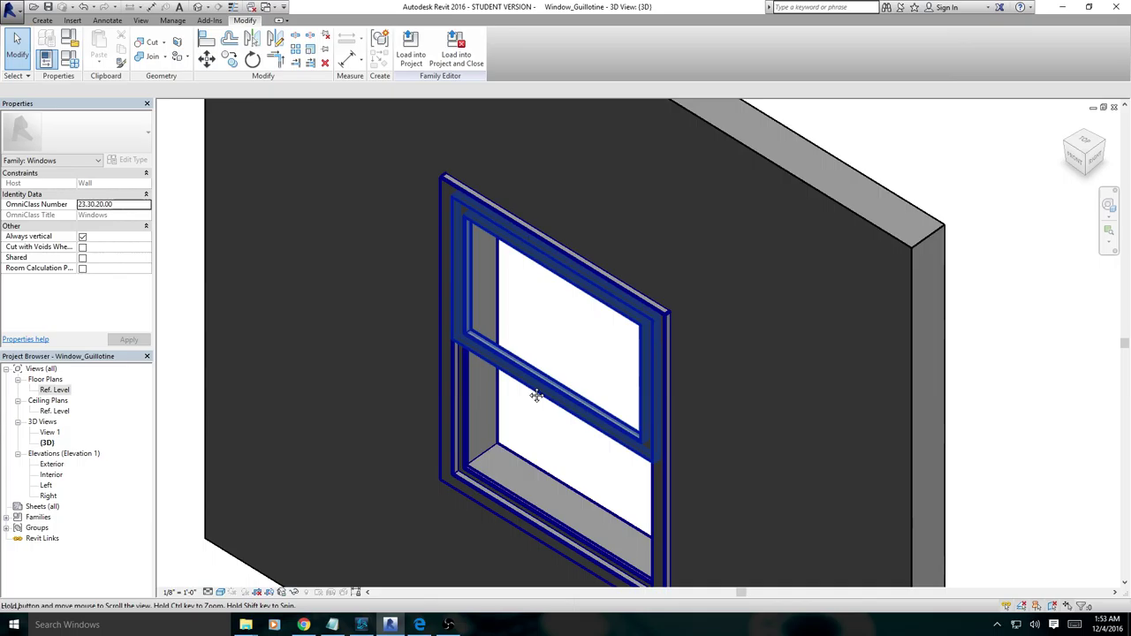
pyautogui.keyDown('shift'); pyautogui.moveTo(536, 392); pyautogui.dragTo(356, 448, button='middle'); pyautogui.keyUp('shift')
pyautogui.scroll(-5, 405, 419)
pyautogui.scroll(5, 515, 410)
pyautogui.scroll(-5, 430, 376)
pyautogui.scroll(3, 533, 430)
pyautogui.scroll(1, 533, 430)
pyautogui.scroll(2, 563, 397)
pyautogui.scroll(-5, 356, 448)
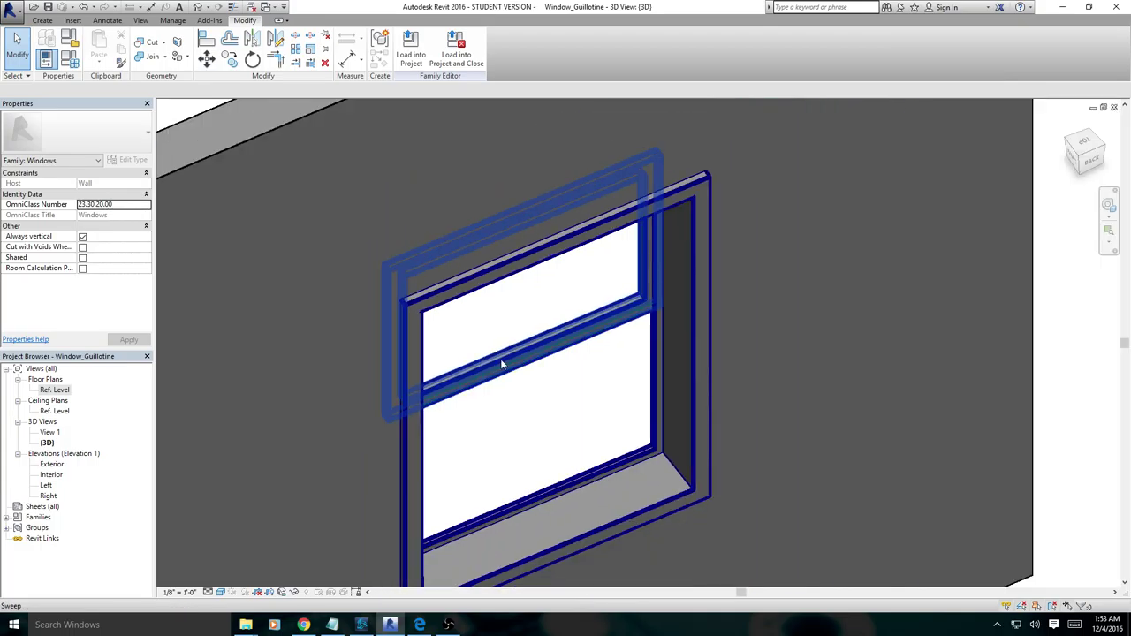
pyautogui.keyDown('shift'); pyautogui.moveTo(505, 362); pyautogui.dragTo(429, 175, button='middle'); pyautogui.keyUp('shift')
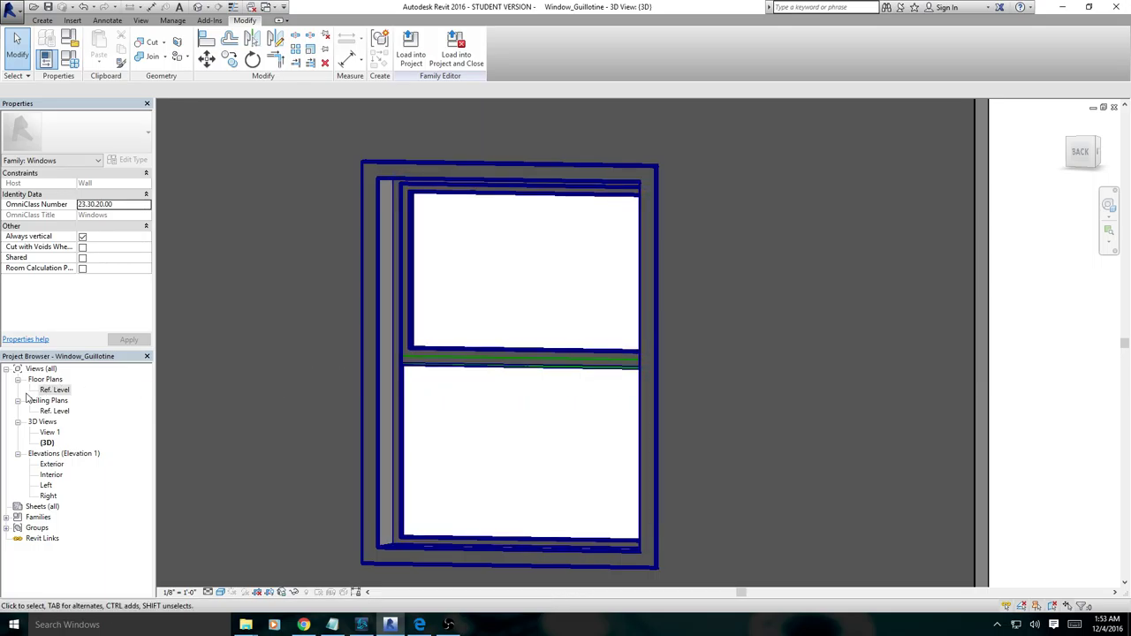
pyautogui.keyDown('shift'); pyautogui.moveTo(458, 284); pyautogui.dragTo(340, 338, button='middle'); pyautogui.keyUp('shift')
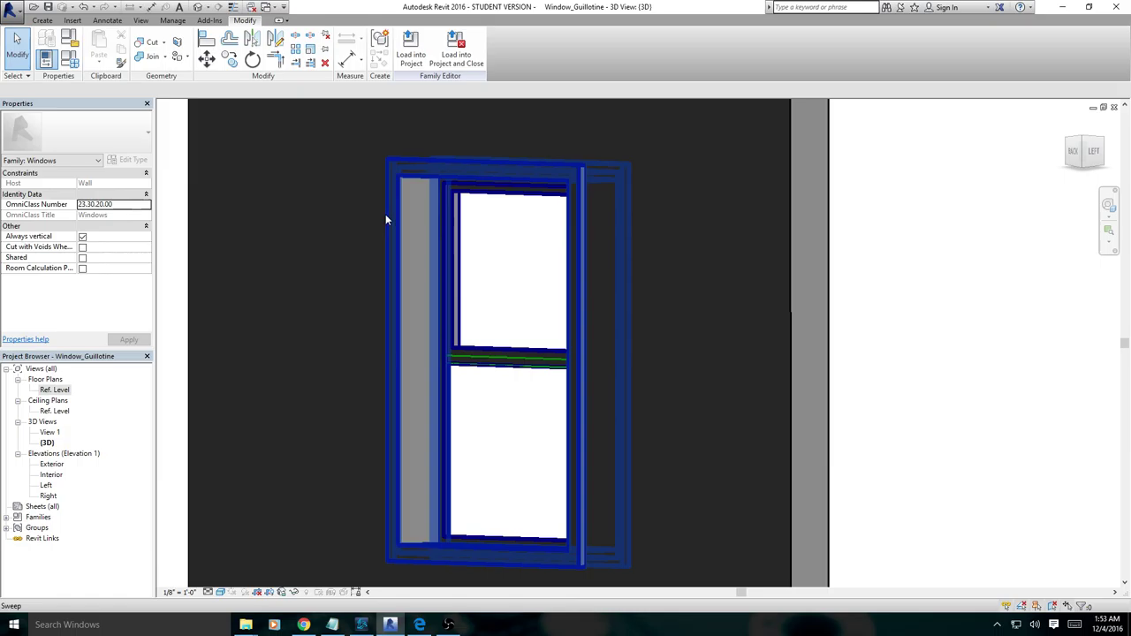
pyautogui.keyDown('shift'); pyautogui.moveTo(326, 315); pyautogui.dragTo(495, 351, button='middle'); pyautogui.keyUp('shift')
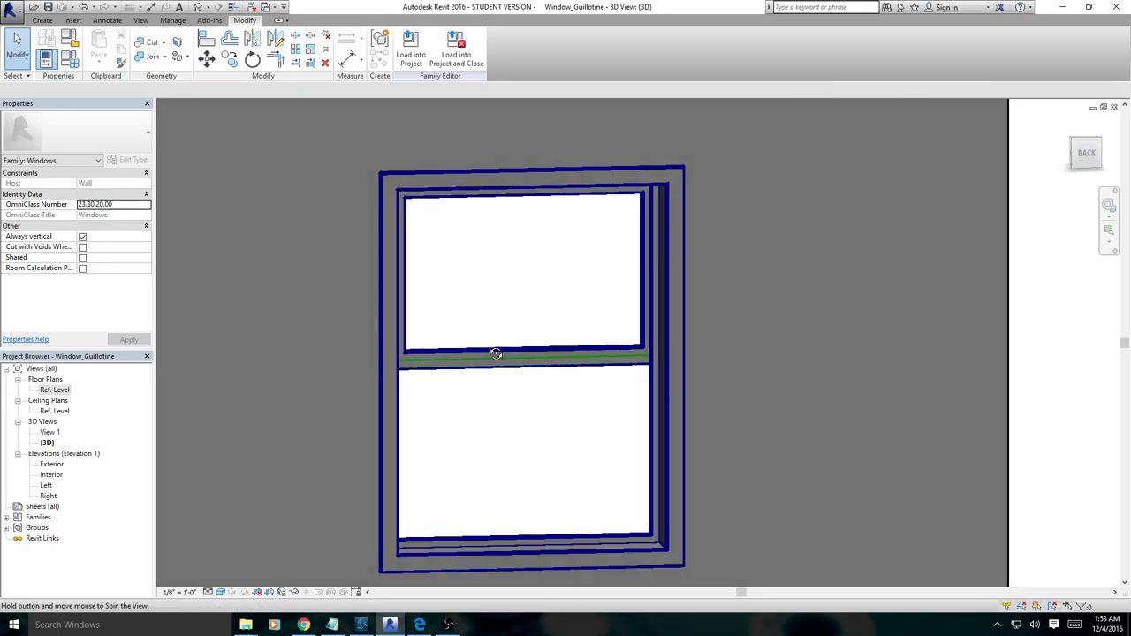
pyautogui.scroll(-2, 390, 270)
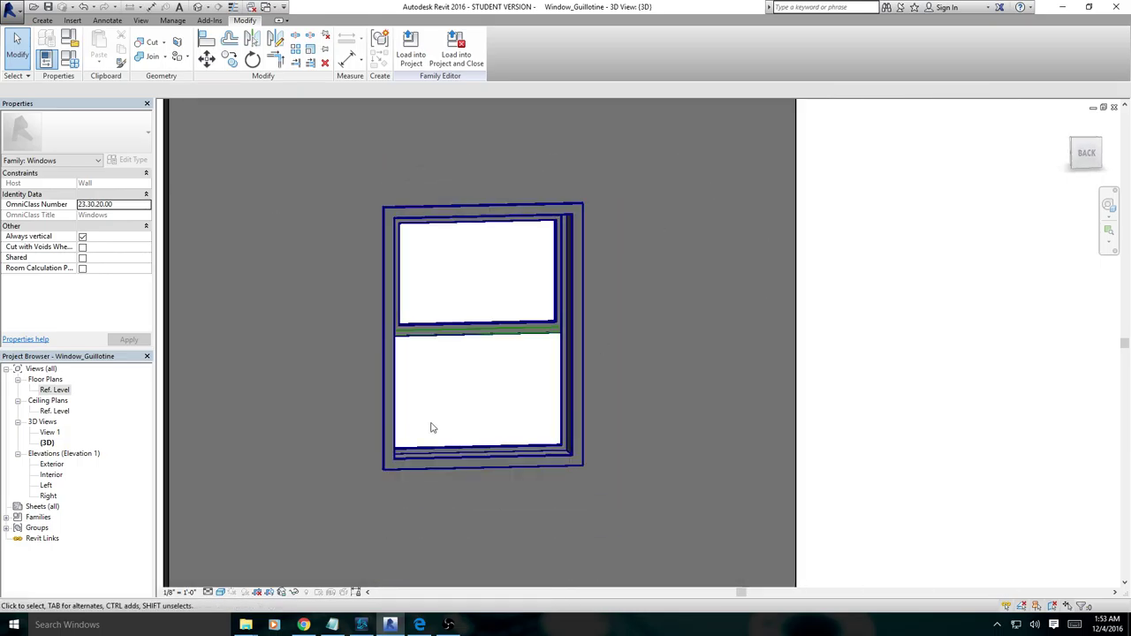
pyautogui.scroll(2, 575, 406)
pyautogui.keyDown('shift'); pyautogui.moveTo(436, 472); pyautogui.dragTo(344, 513, button='middle'); pyautogui.keyUp('shift')
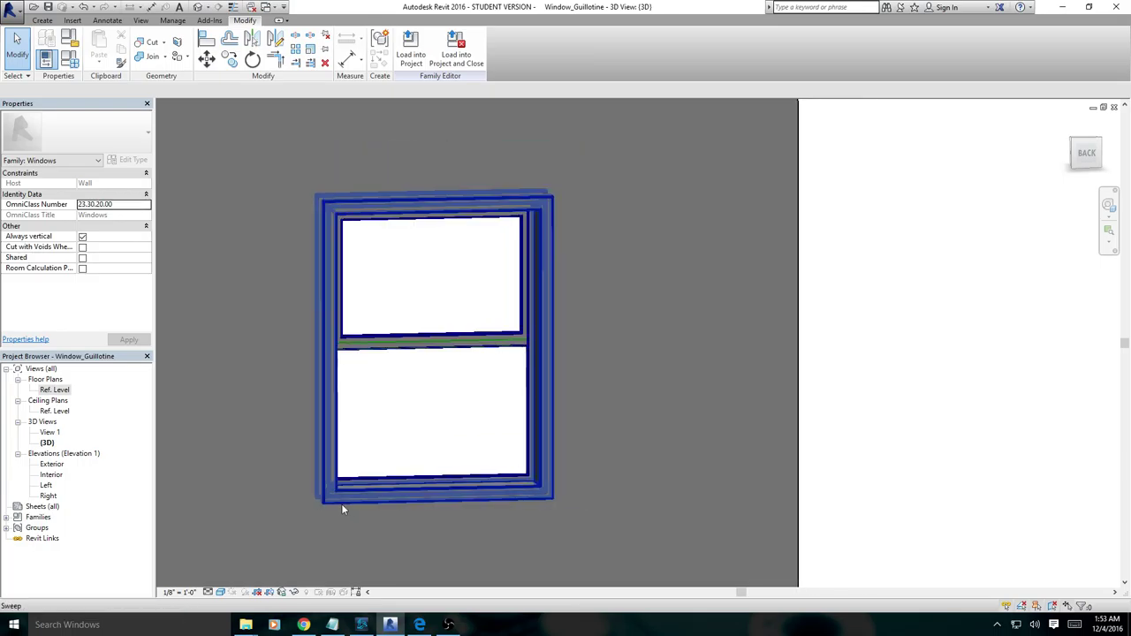
pyautogui.scroll(-2, 345, 504)
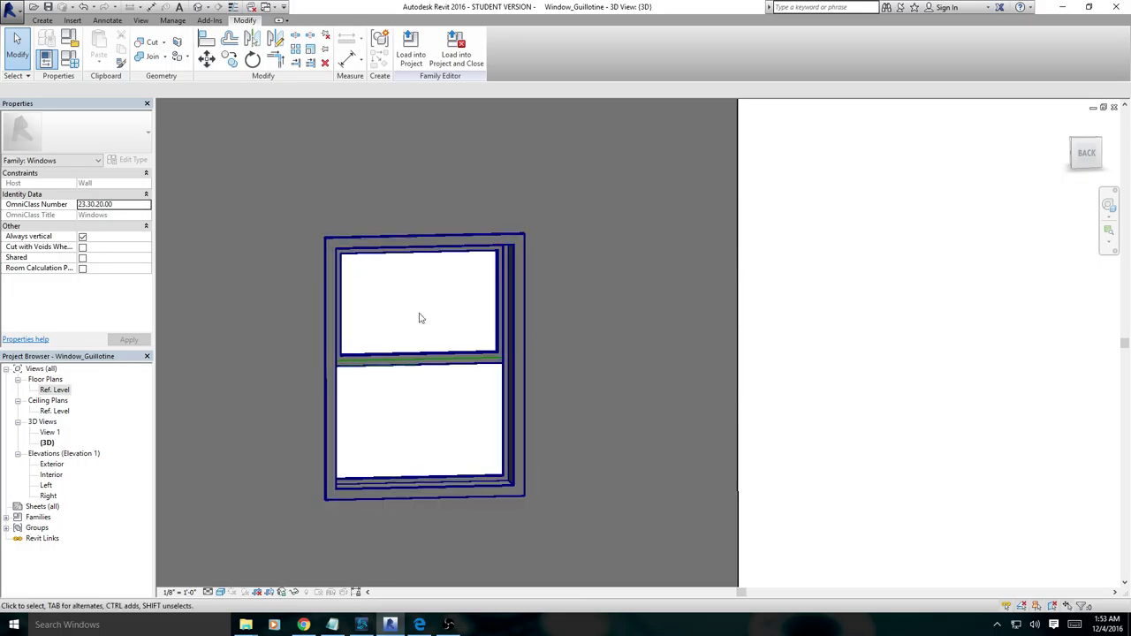
pyautogui.keyDown('shift'); pyautogui.moveTo(581, 245); pyautogui.dragTo(594, 323, button='middle'); pyautogui.keyUp('shift')
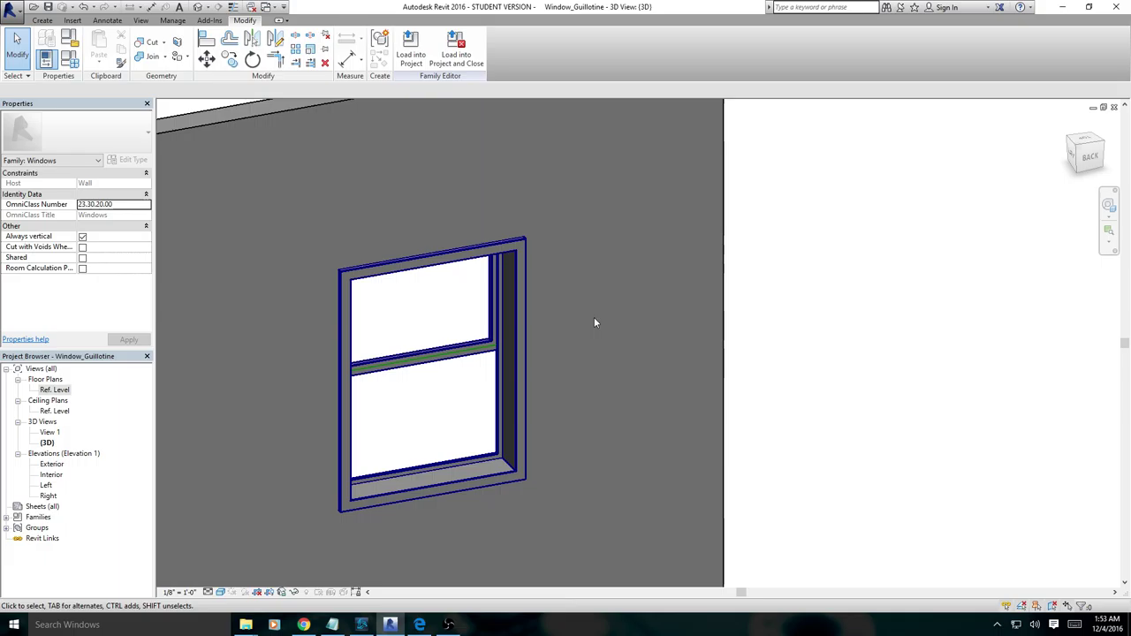
pyautogui.keyDown('shift'); pyautogui.moveTo(520, 423); pyautogui.dragTo(770, 409, button='middle'); pyautogui.keyUp('shift')
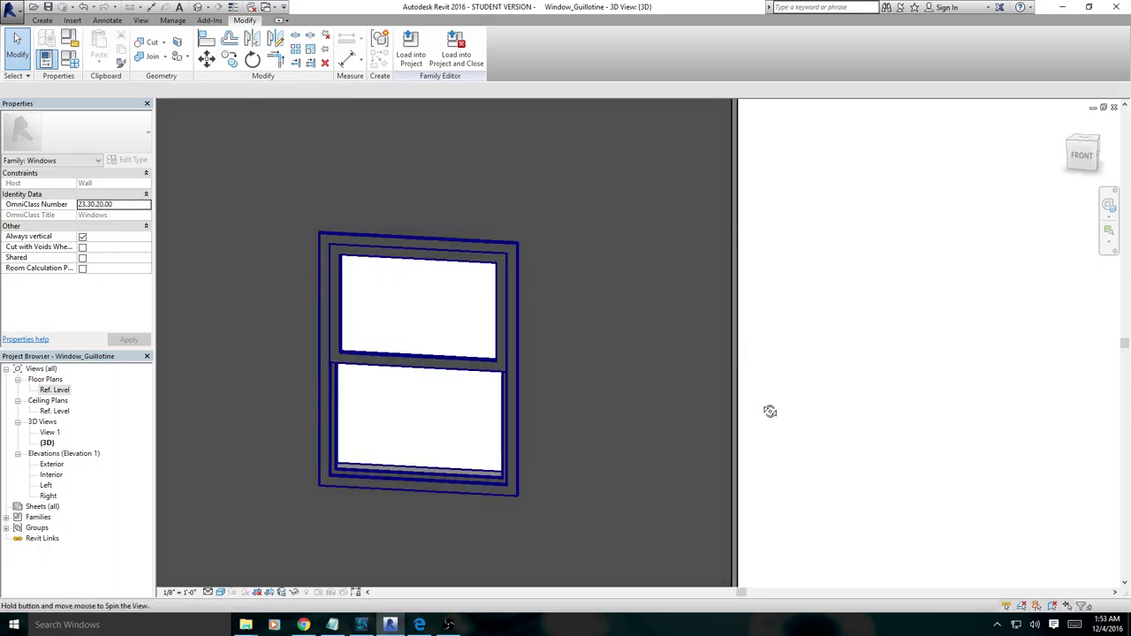
pyautogui.keyDown('shift'); pyautogui.moveTo(278, 344); pyautogui.dragTo(380, 448, button='middle'); pyautogui.keyUp('shift')
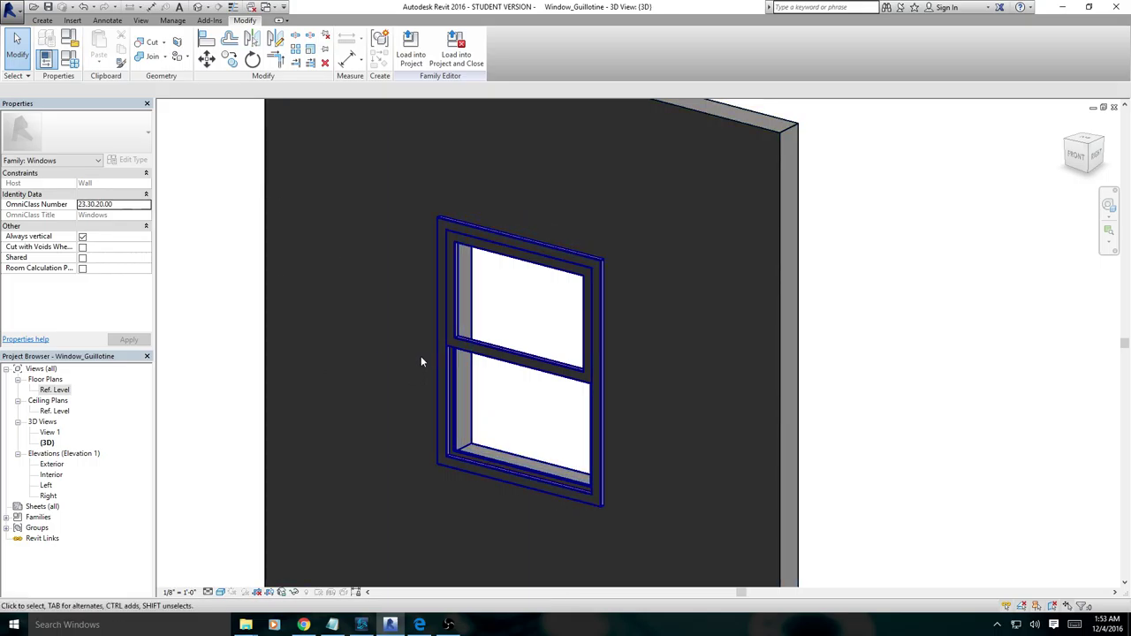
pyautogui.moveTo(536, 478); pyautogui.dragTo(533, 395, button='middle')
pyautogui.keyDown('shift'); pyautogui.moveTo(451, 360); pyautogui.dragTo(888, 369, button='middle'); pyautogui.keyUp('shift')
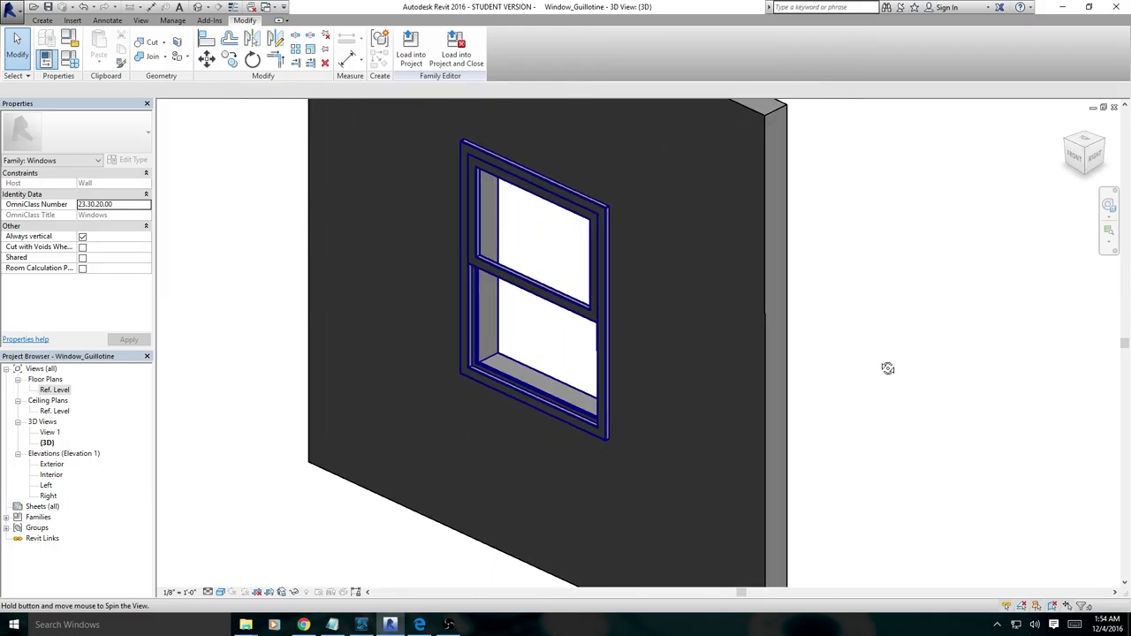
pyautogui.keyDown('shift'); pyautogui.moveTo(711, 286); pyautogui.dragTo(756, 148, button='middle'); pyautogui.keyUp('shift')
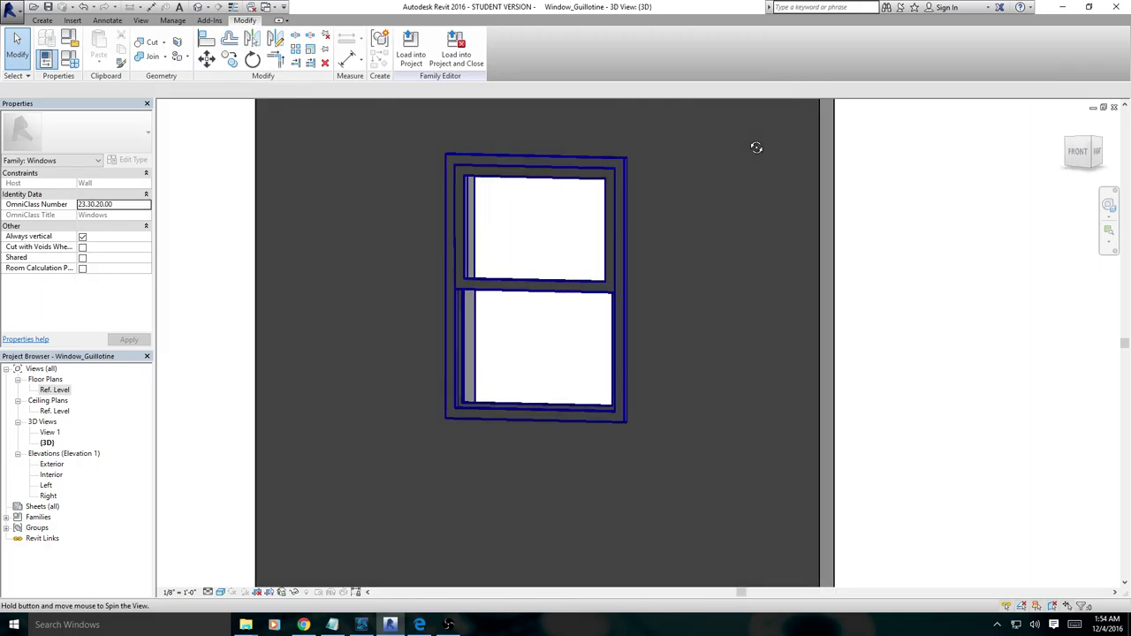
pyautogui.scroll(3, 557, 362)
pyautogui.keyDown('shift'); pyautogui.moveTo(521, 336); pyautogui.dragTo(489, 501, button='middle'); pyautogui.keyUp('shift')
pyautogui.scroll(-5, 497, 248)
pyautogui.scroll(4, 484, 323)
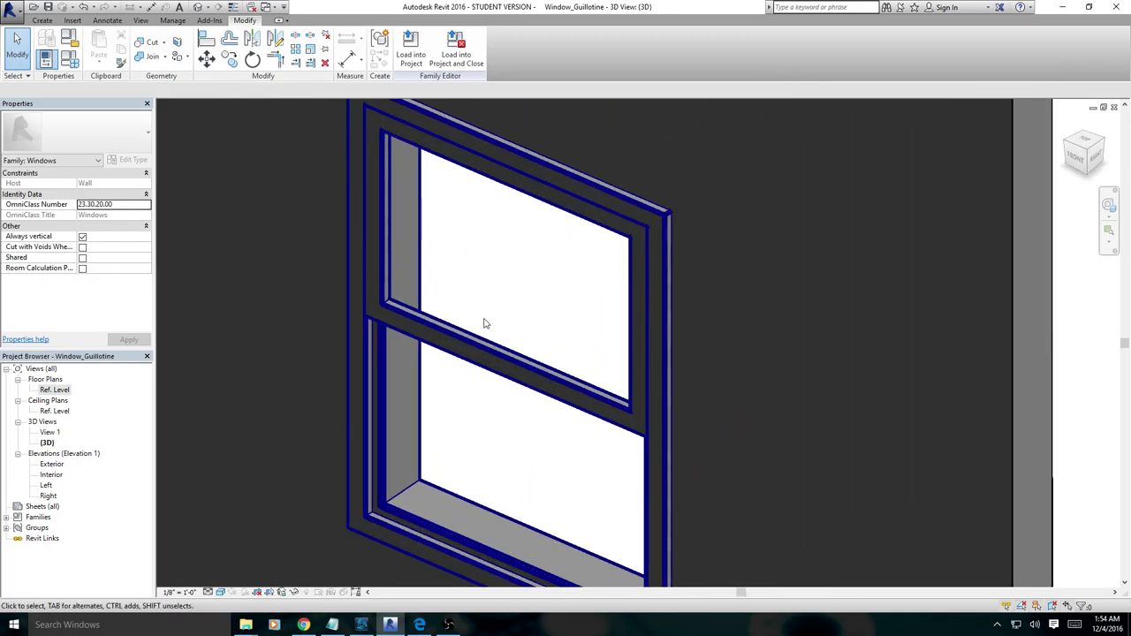
pyautogui.keyDown('shift'); pyautogui.moveTo(402, 137); pyautogui.dragTo(464, 299, button='middle'); pyautogui.keyUp('shift')
pyautogui.keyDown('shift'); pyautogui.moveTo(439, 171); pyautogui.dragTo(384, 151, button='middle'); pyautogui.keyUp('shift')
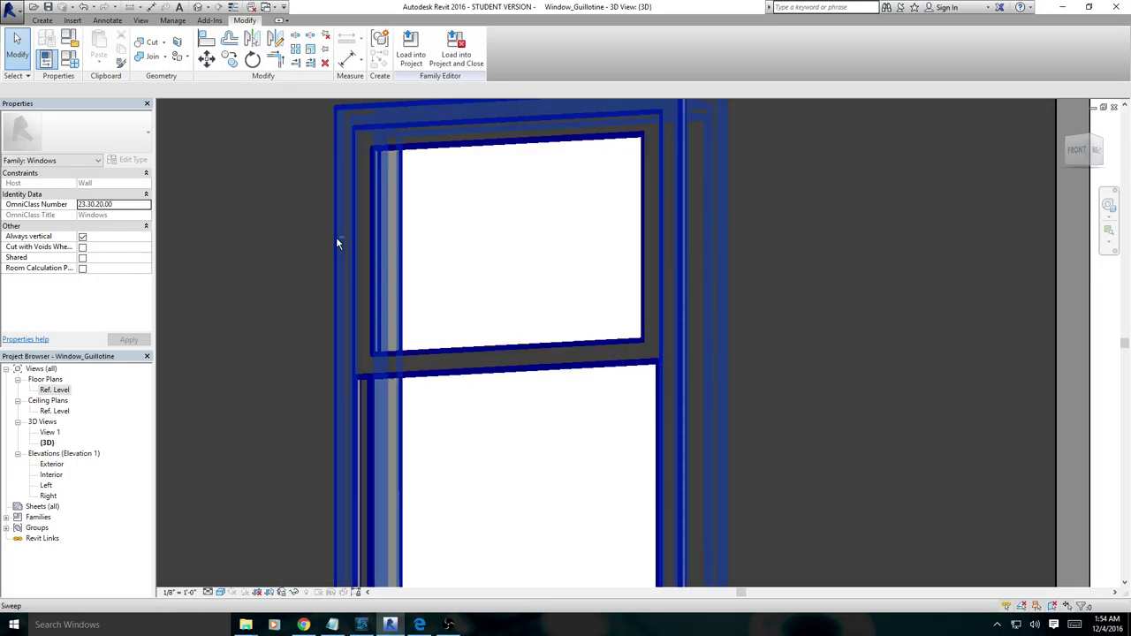
pyautogui.keyDown('shift'); pyautogui.moveTo(516, 404); pyautogui.dragTo(613, 389, button='middle'); pyautogui.keyUp('shift')
pyautogui.click(615, 383)
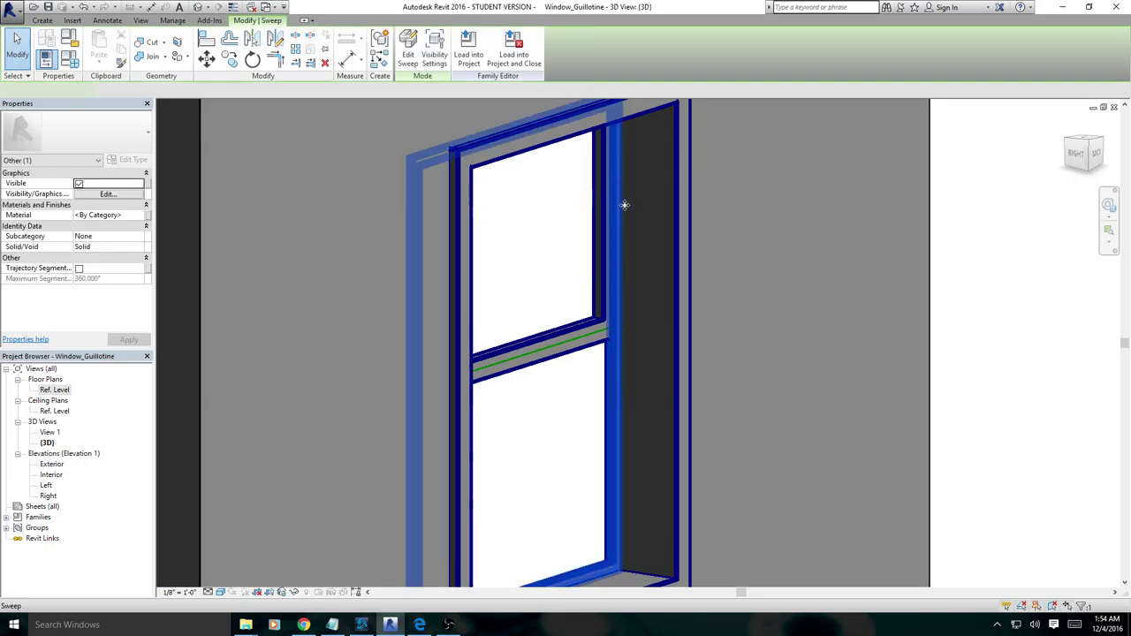
pyautogui.scroll(-3, 620, 421)
pyautogui.press('Escape')
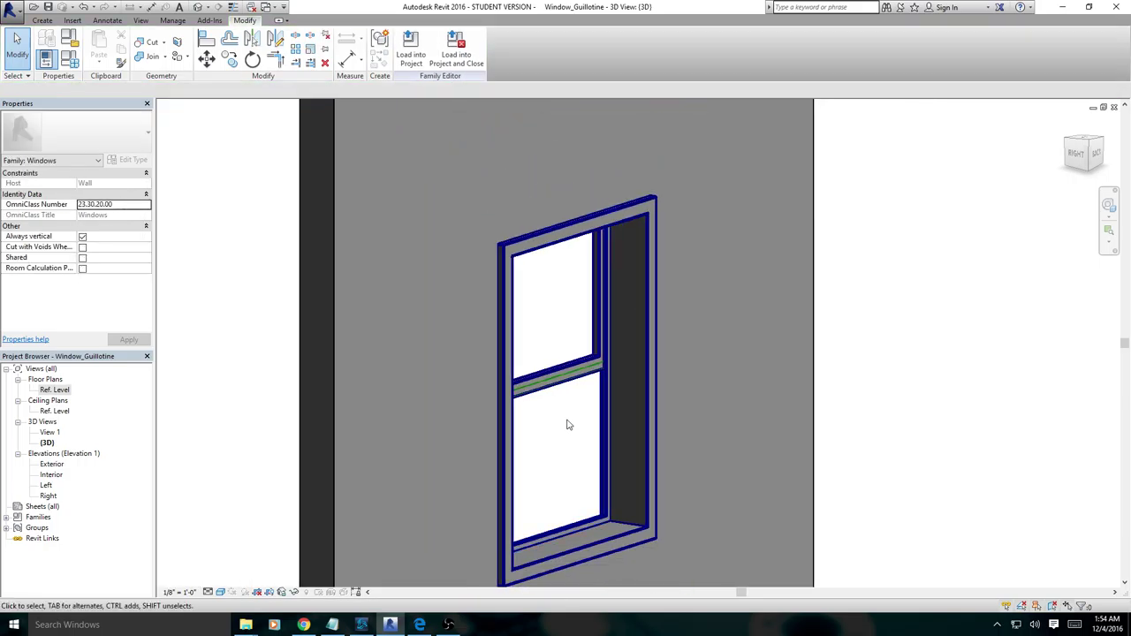
pyautogui.keyDown('shift'); pyautogui.moveTo(565, 428); pyautogui.dragTo(574, 492, button='middle'); pyautogui.keyUp('shift')
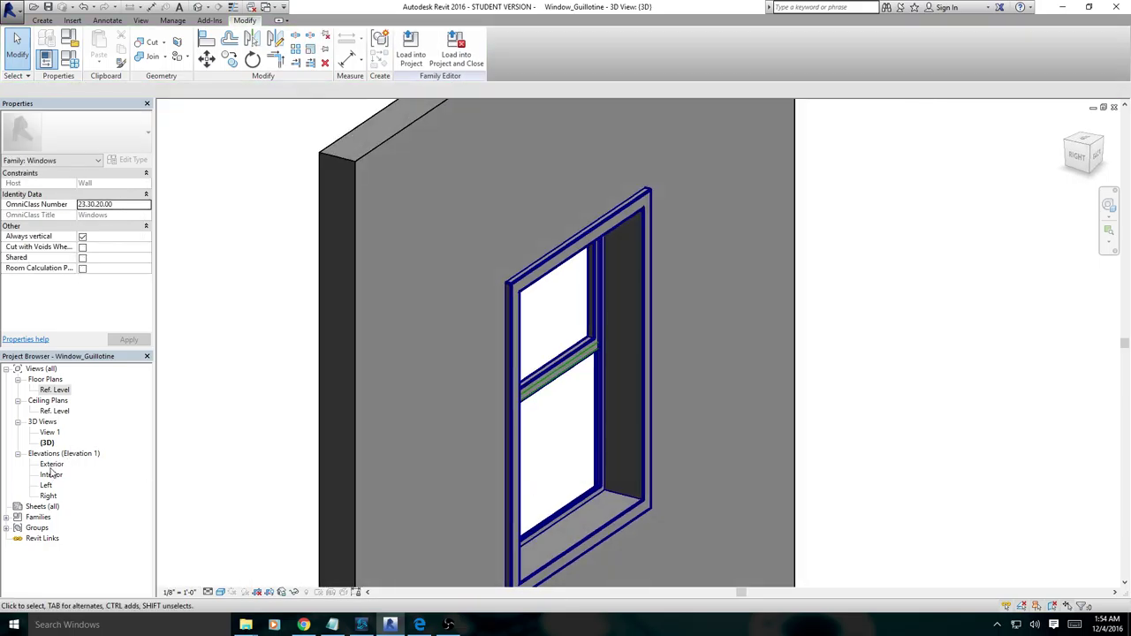
# Switch to the Ref. Level floor plan and pan along the sweep to its left end
pyautogui.doubleClick(49, 391)
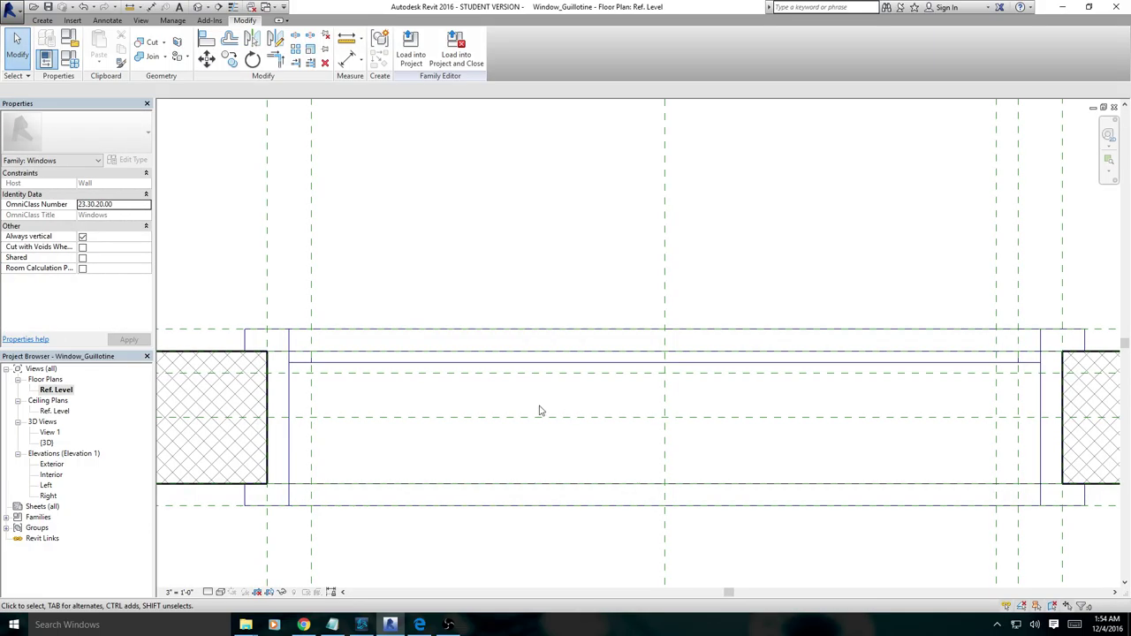
pyautogui.scroll(3, 513, 410)
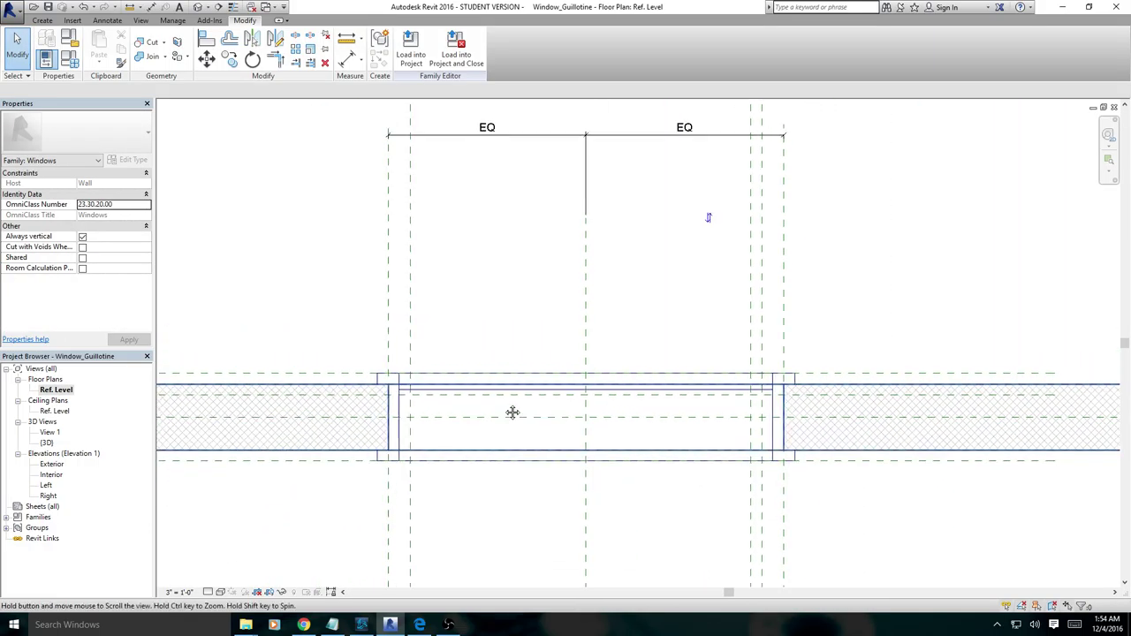
pyautogui.click(555, 375)
pyautogui.scroll(-2, 646, 396)
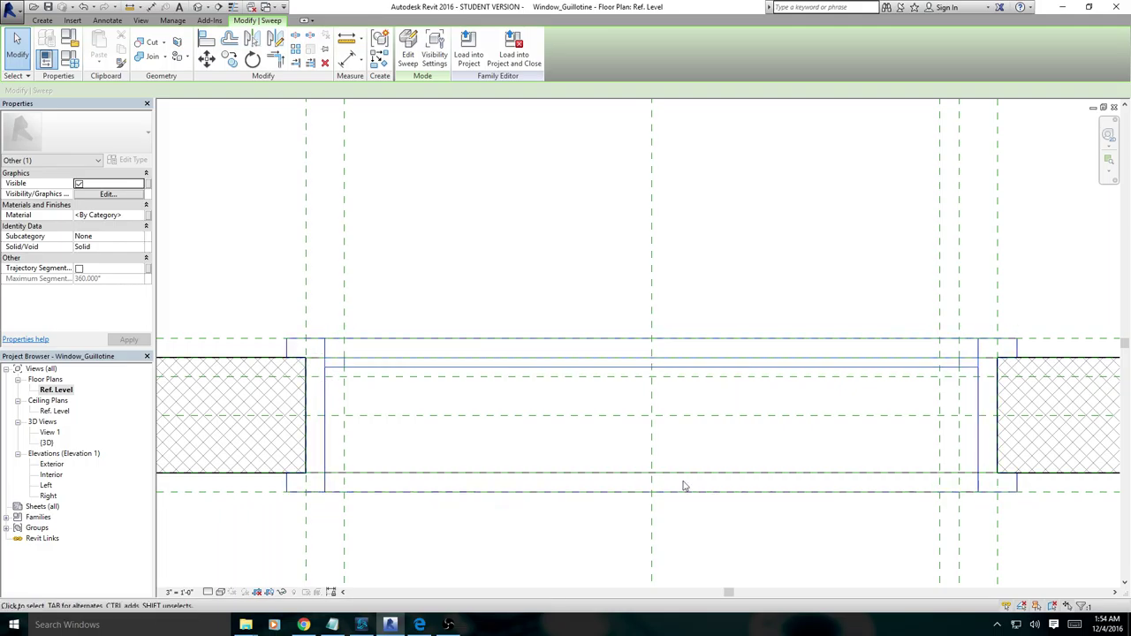
pyautogui.moveTo(613, 475); pyautogui.dragTo(695, 485, button='middle')
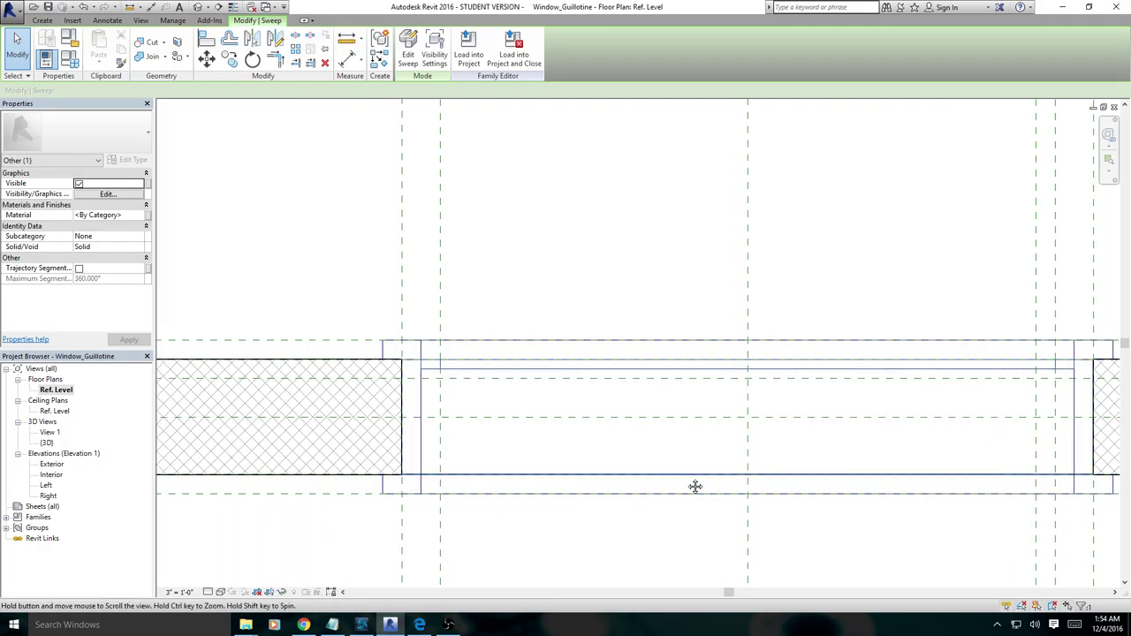
pyautogui.scroll(-1, 445, 419)
pyautogui.moveTo(490, 407); pyautogui.dragTo(459, 408, button='middle')
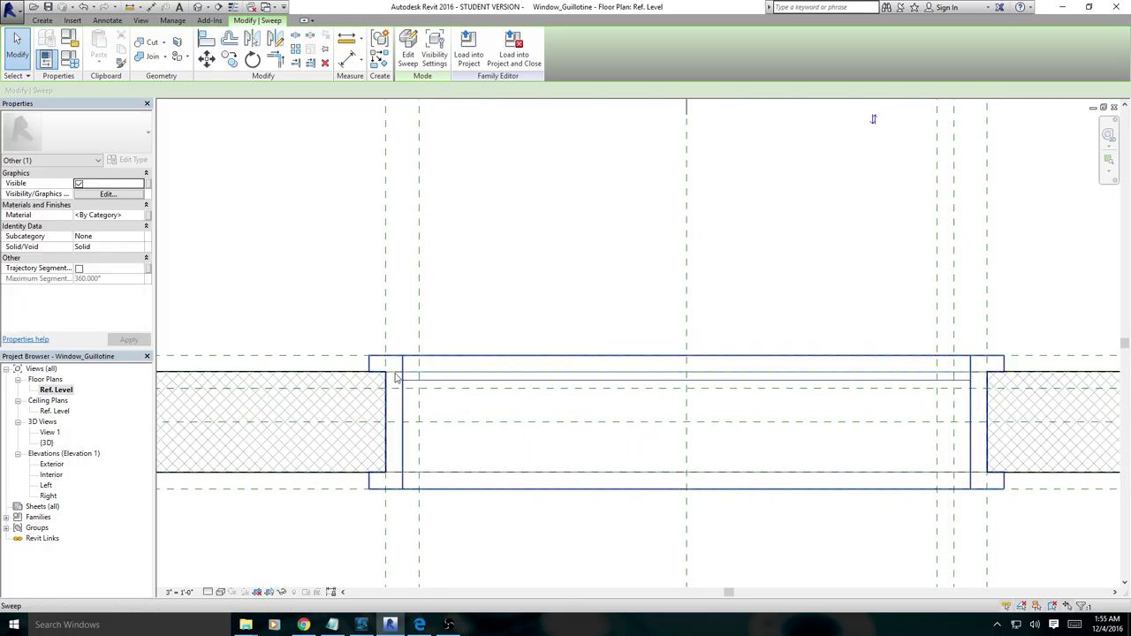
pyautogui.moveTo(545, 434); pyautogui.dragTo(491, 440, button='middle')
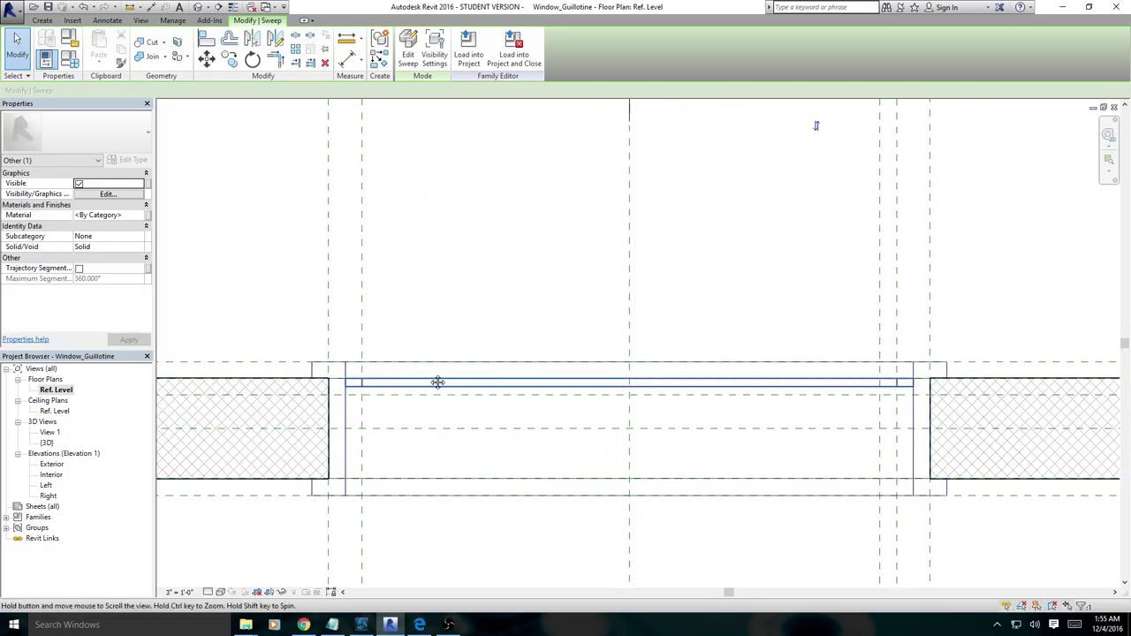
pyautogui.scroll(2, 439, 369)
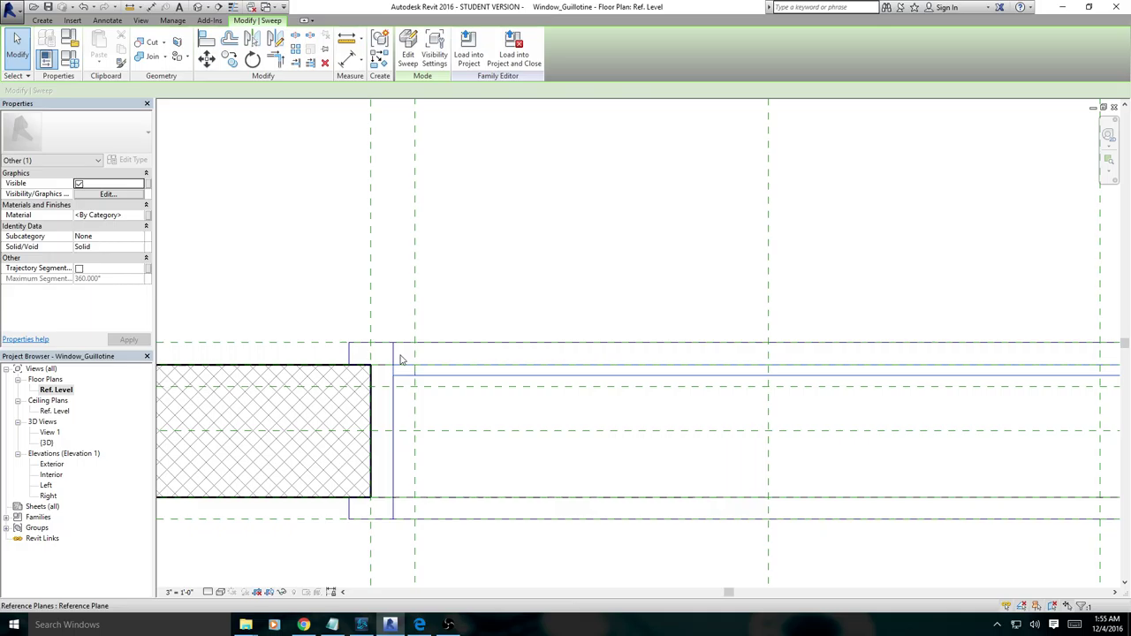
pyautogui.moveTo(471, 415); pyautogui.dragTo(432, 414, button='middle')
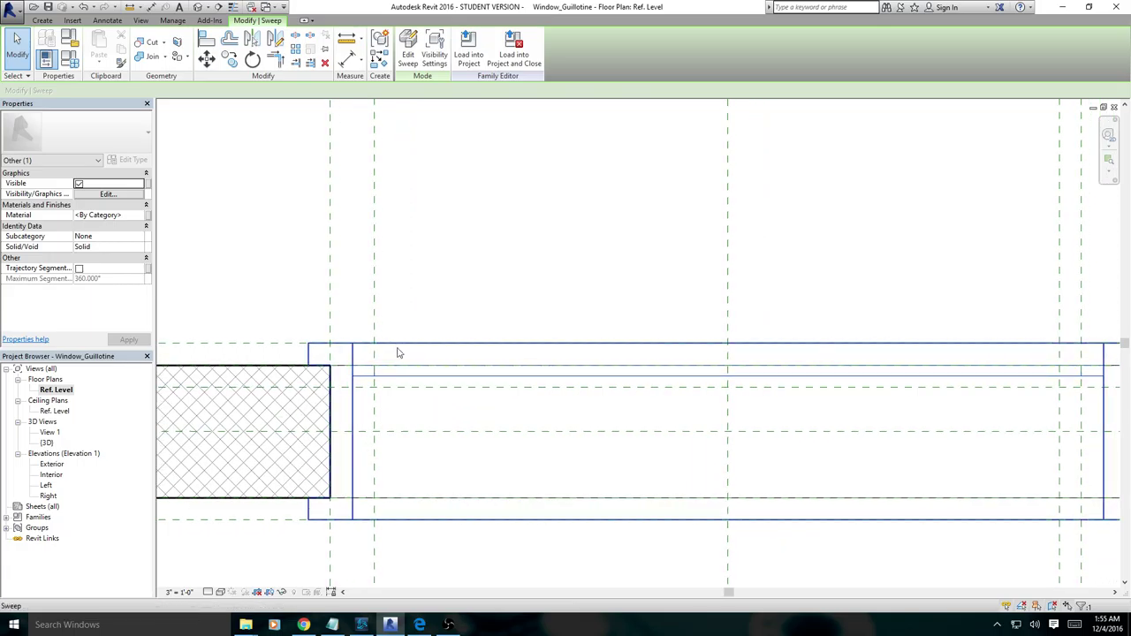
pyautogui.scroll(1, 415, 438)
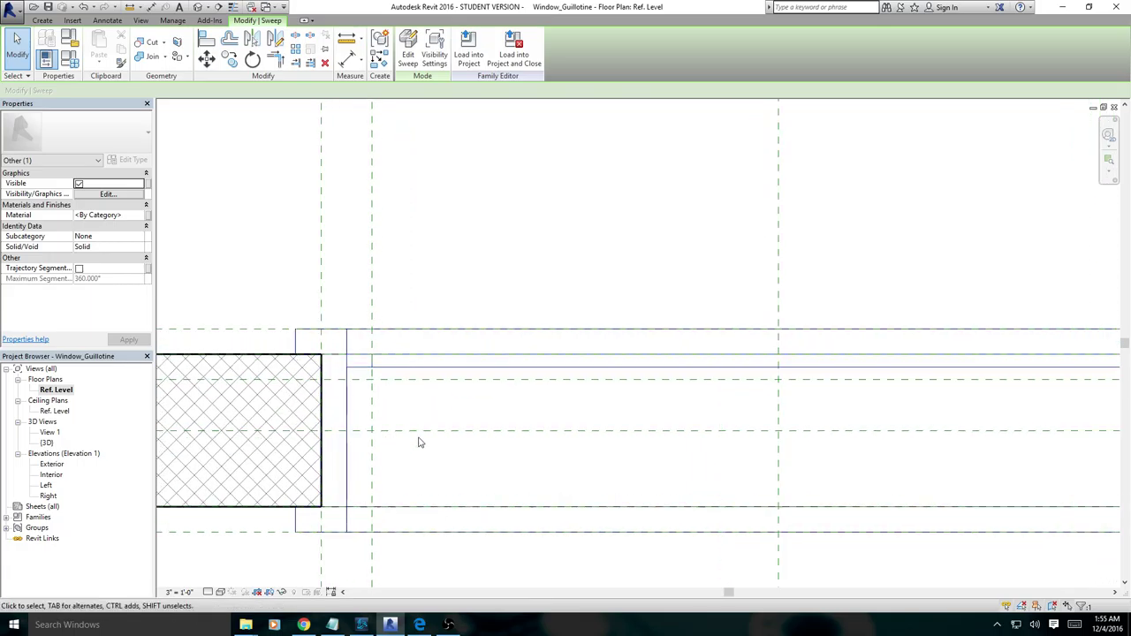
pyautogui.scroll(3, 414, 424)
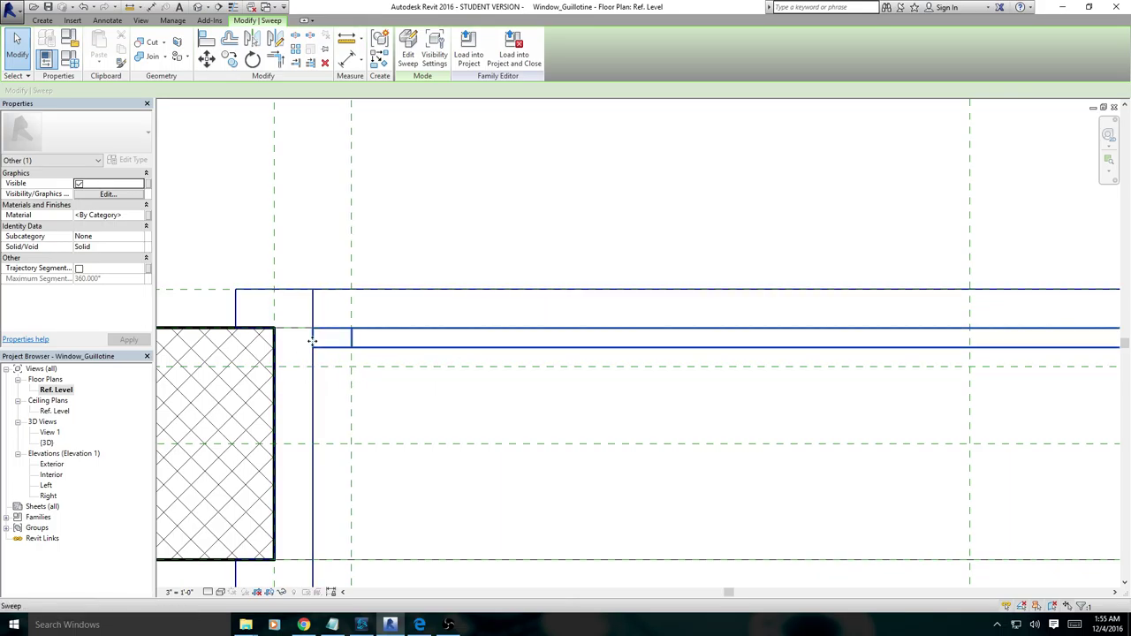
pyautogui.scroll(-3, 374, 386)
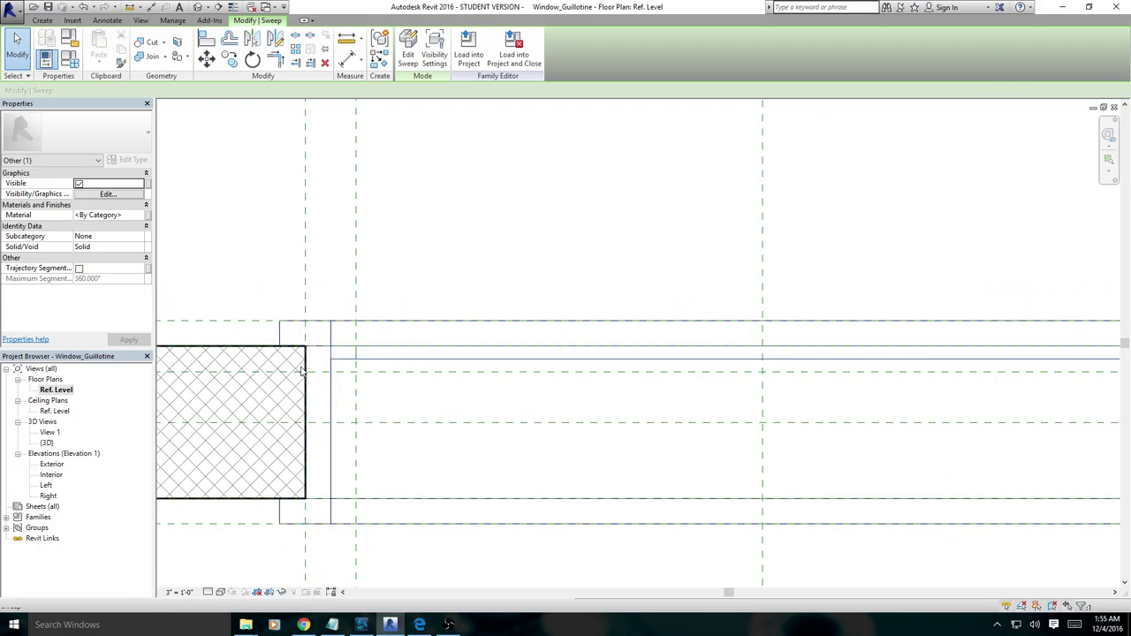
# Copy the horizontal reference plane 0.5' downward from the plane intersection using CO
pyautogui.click(347, 372)
pyautogui.scroll(3, 347, 372)
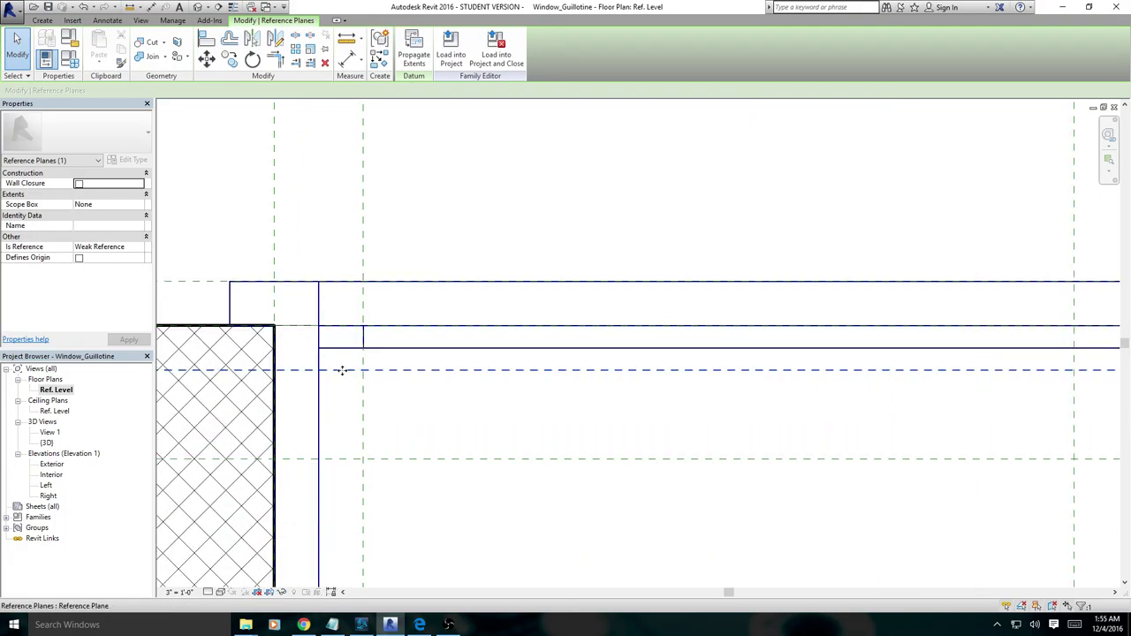
pyautogui.scroll(2, 327, 374)
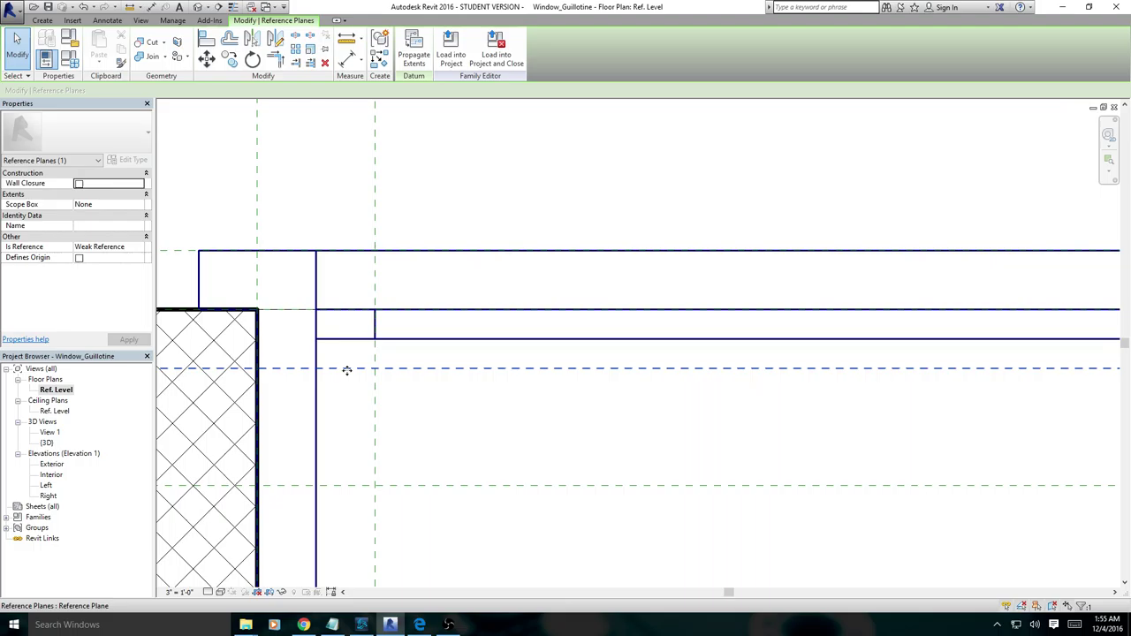
pyautogui.press('c')
pyautogui.press('o')
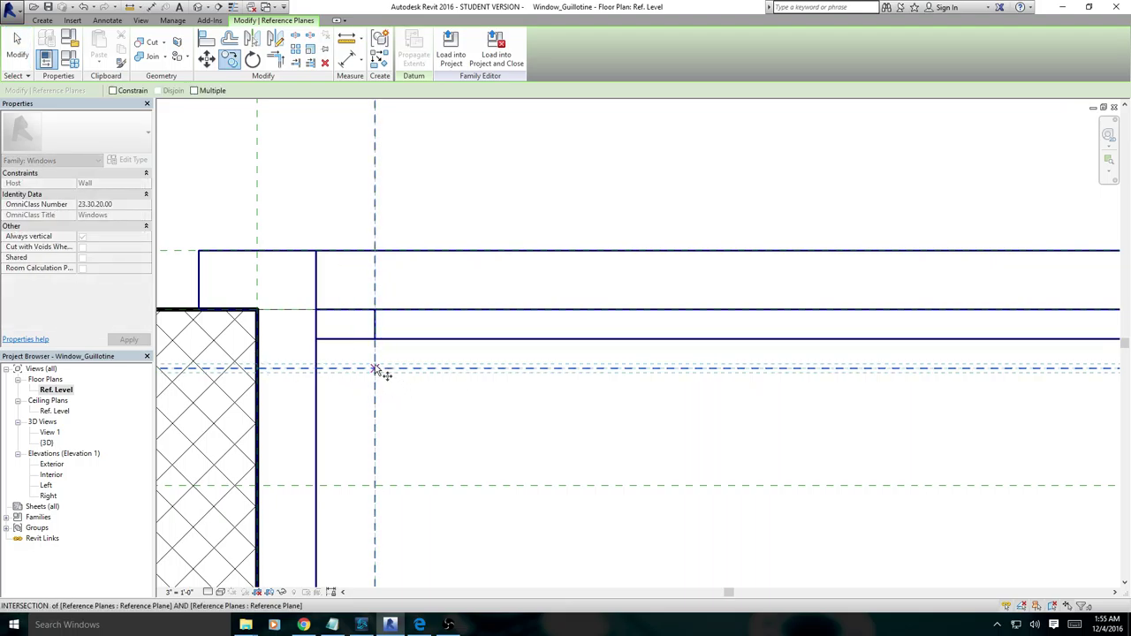
pyautogui.click(378, 369)
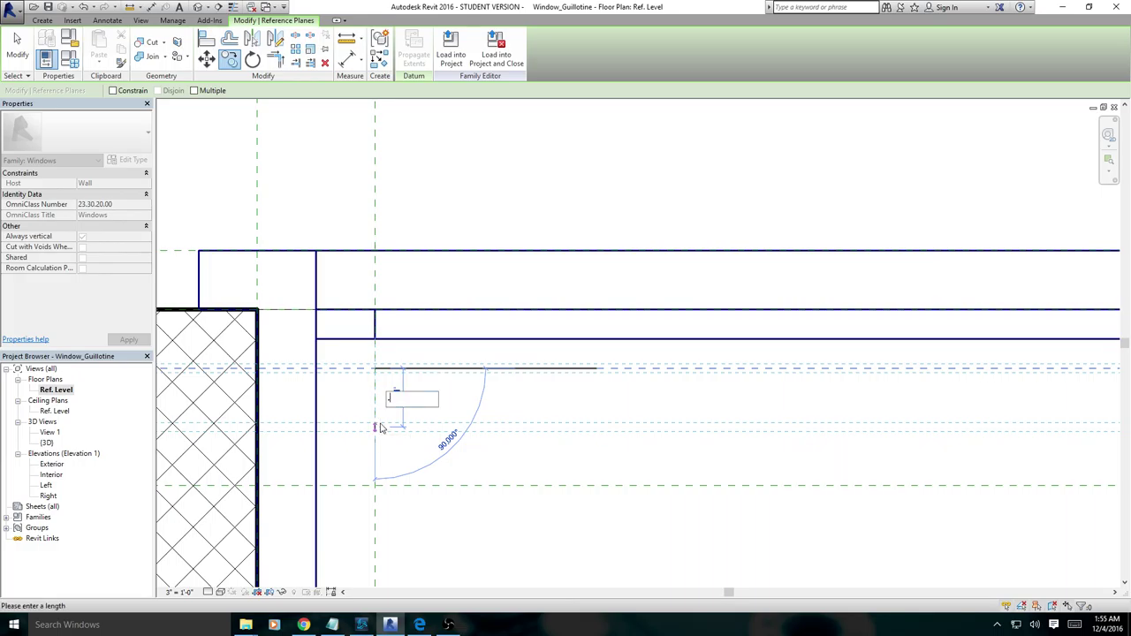
pyautogui.write(".5'")
pyautogui.press('Return')
pyautogui.press('Escape')
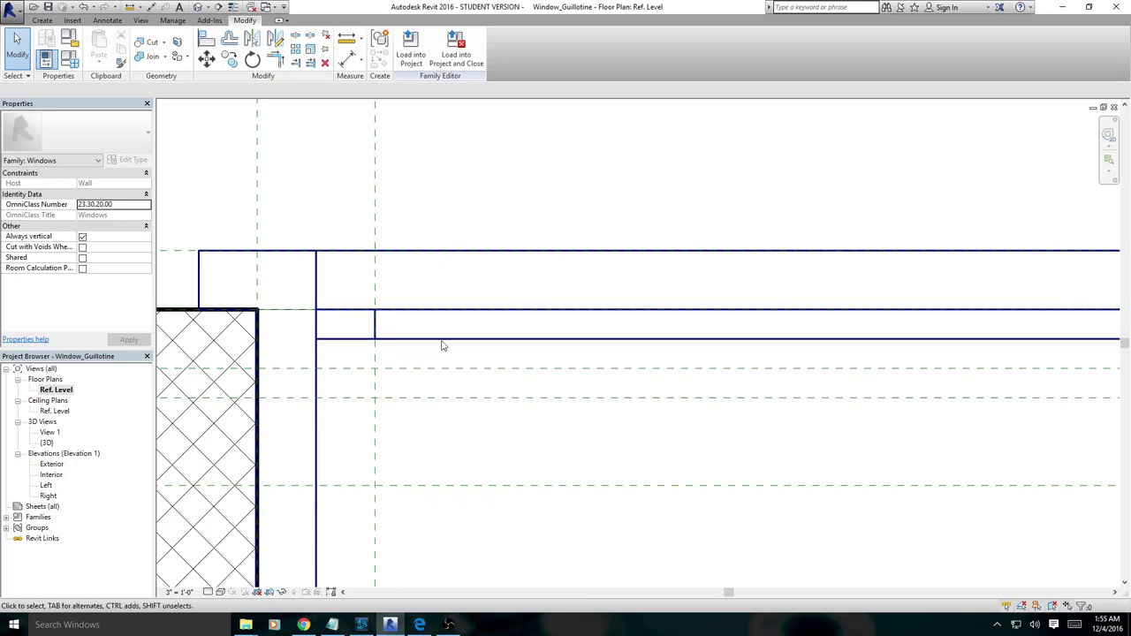
# Copy the vertical reference plane 1" to the right from the intersection
pyautogui.scroll(-4, 555, 424)
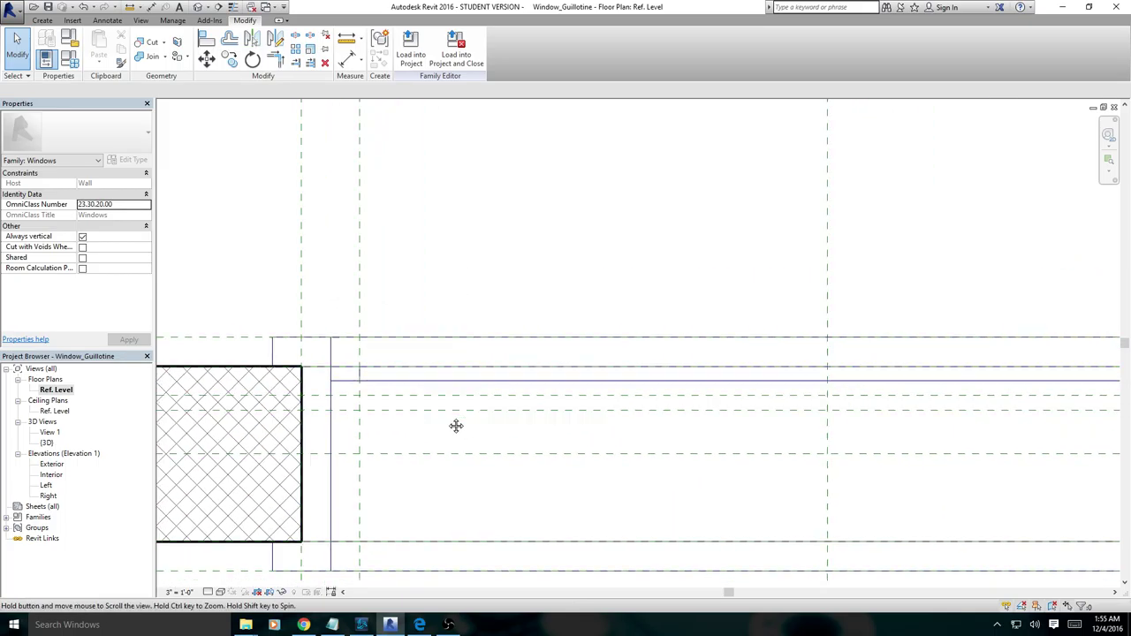
pyautogui.moveTo(391, 403)
pyautogui.mouseDown(button='middle')
pyautogui.moveTo(222, 391)
pyautogui.moveTo(618, 404)
pyautogui.moveTo(988, 391)
pyautogui.moveTo(791, 413)
pyautogui.mouseUp(button='middle')
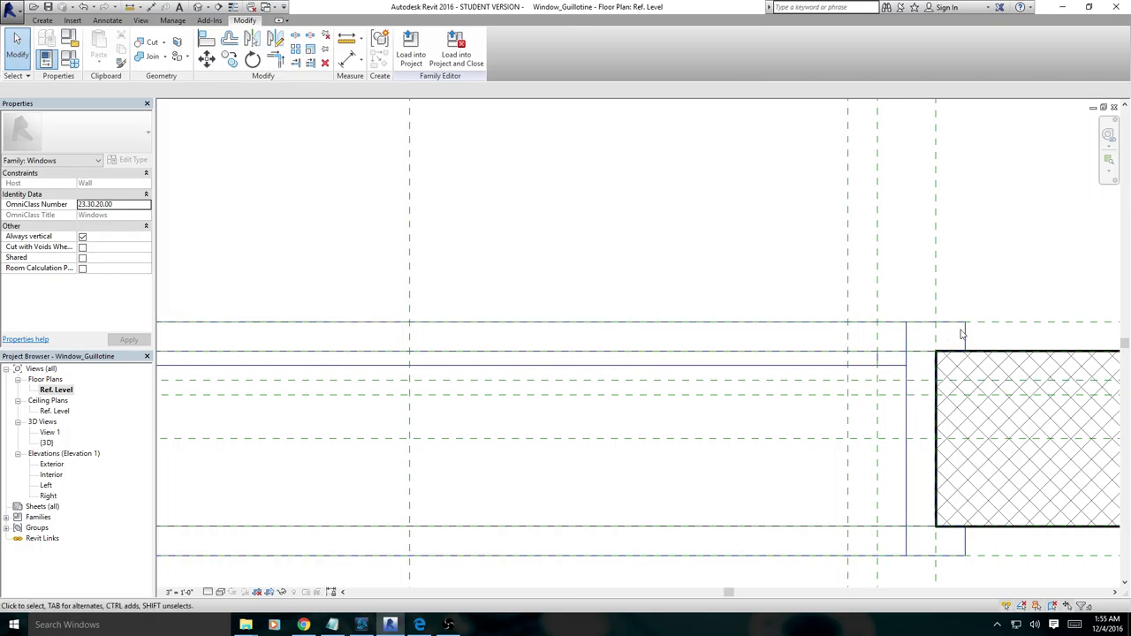
pyautogui.moveTo(692, 437); pyautogui.dragTo(915, 405, button='middle')
pyautogui.scroll(1, 629, 447)
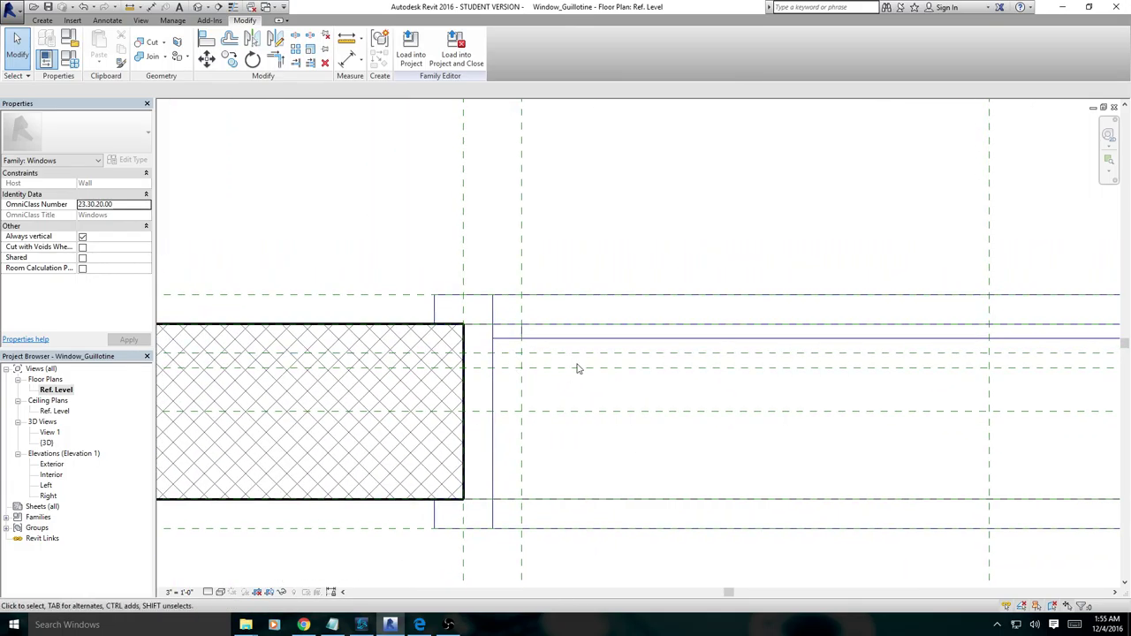
pyautogui.scroll(3, 409, 369)
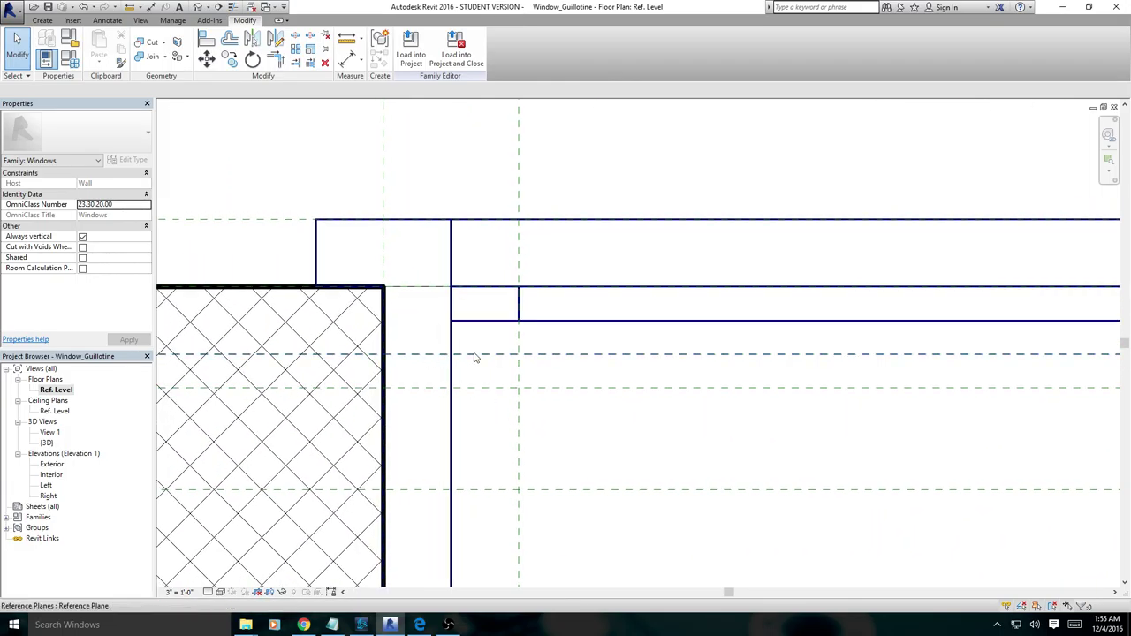
pyautogui.moveTo(583, 393); pyautogui.dragTo(505, 424, button='middle')
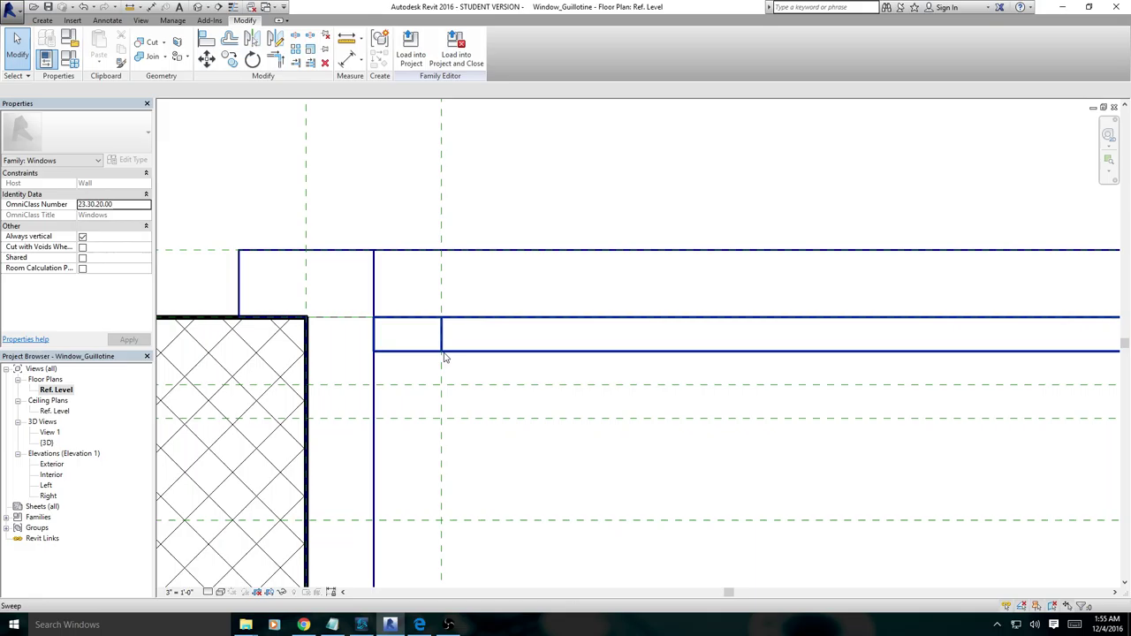
pyautogui.scroll(1, 571, 344)
pyautogui.scroll(1, 790, 338)
pyautogui.scroll(3, 486, 373)
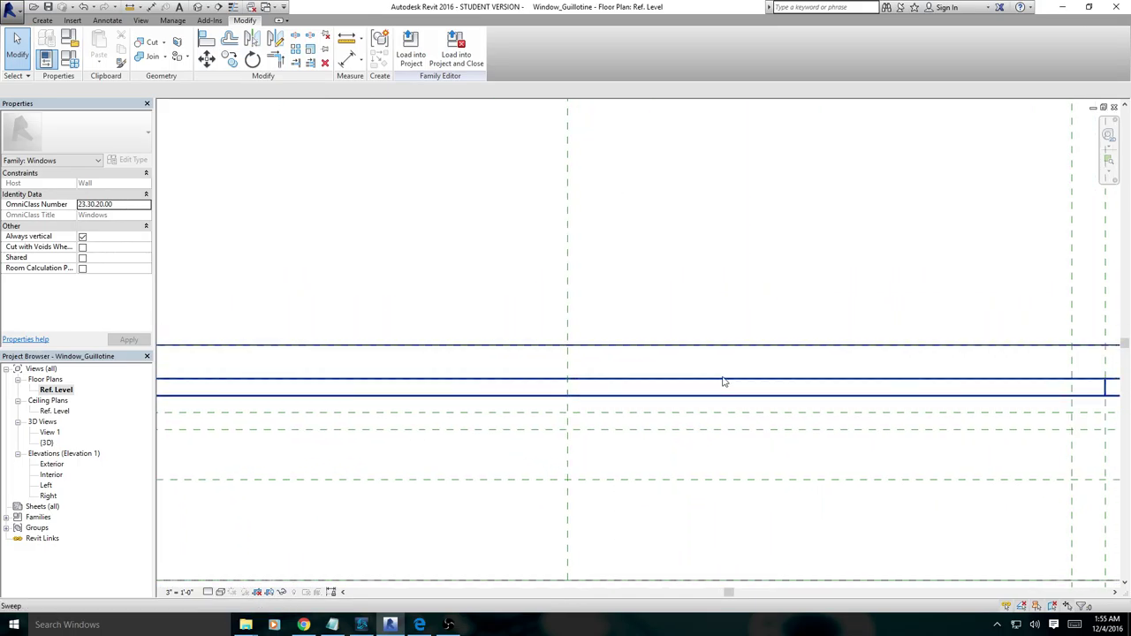
pyautogui.moveTo(723, 382); pyautogui.dragTo(362, 401, button='middle')
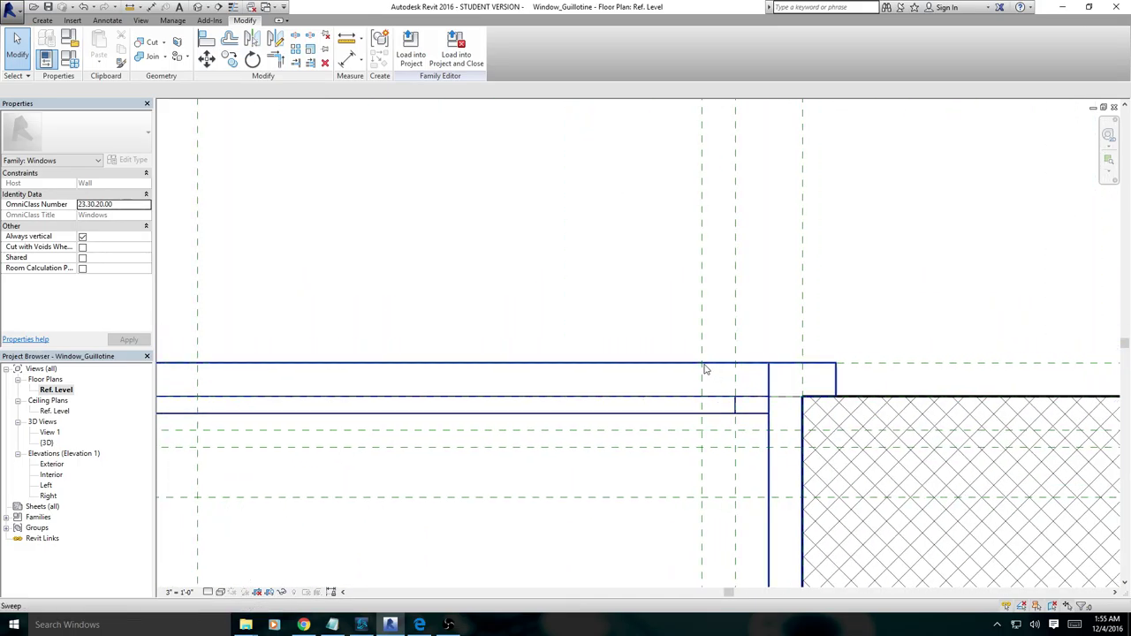
pyautogui.moveTo(675, 397); pyautogui.dragTo(968, 373, button='middle')
pyautogui.moveTo(503, 379); pyautogui.dragTo(619, 404, button='middle')
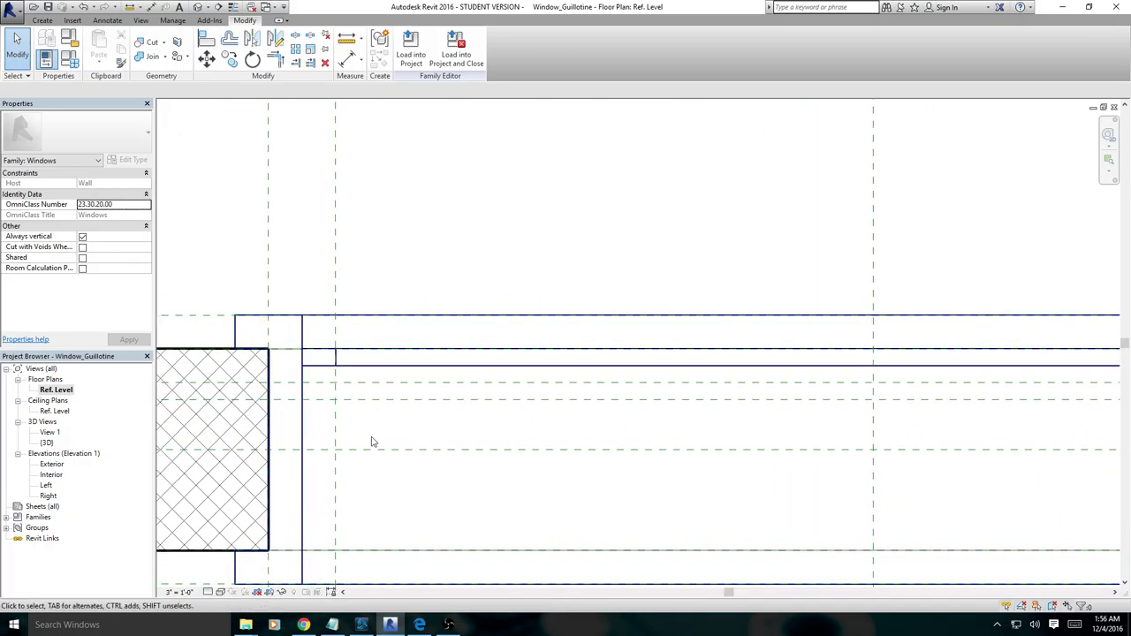
pyautogui.moveTo(371, 442); pyautogui.dragTo(407, 450, button='middle')
pyautogui.press('c')
pyautogui.press('o')
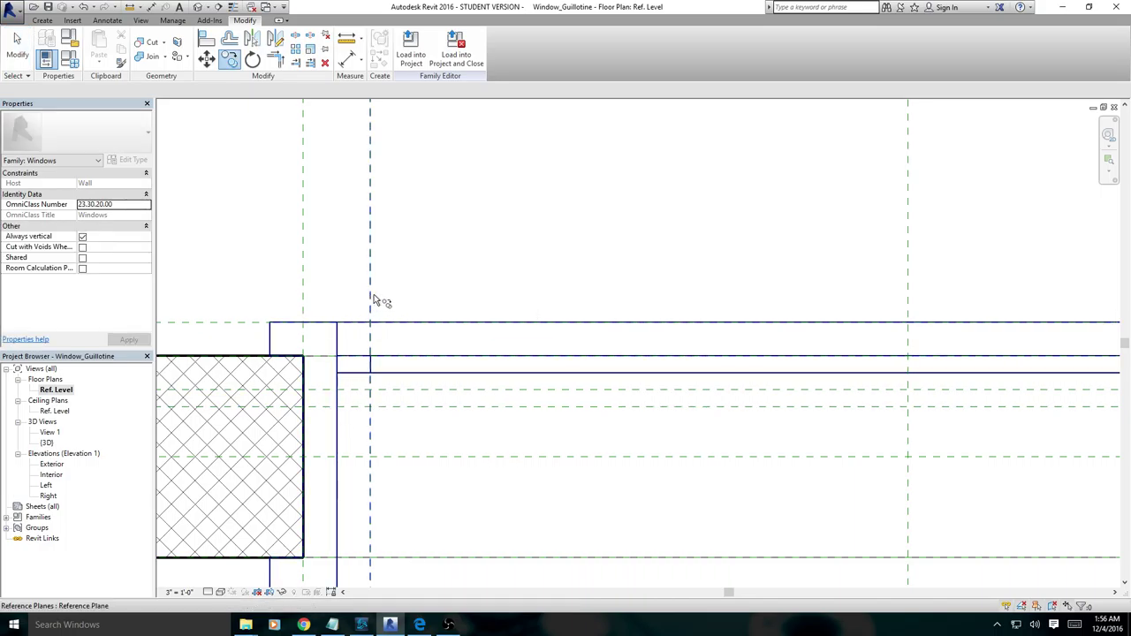
pyautogui.click(373, 326)
pyautogui.press('Return')
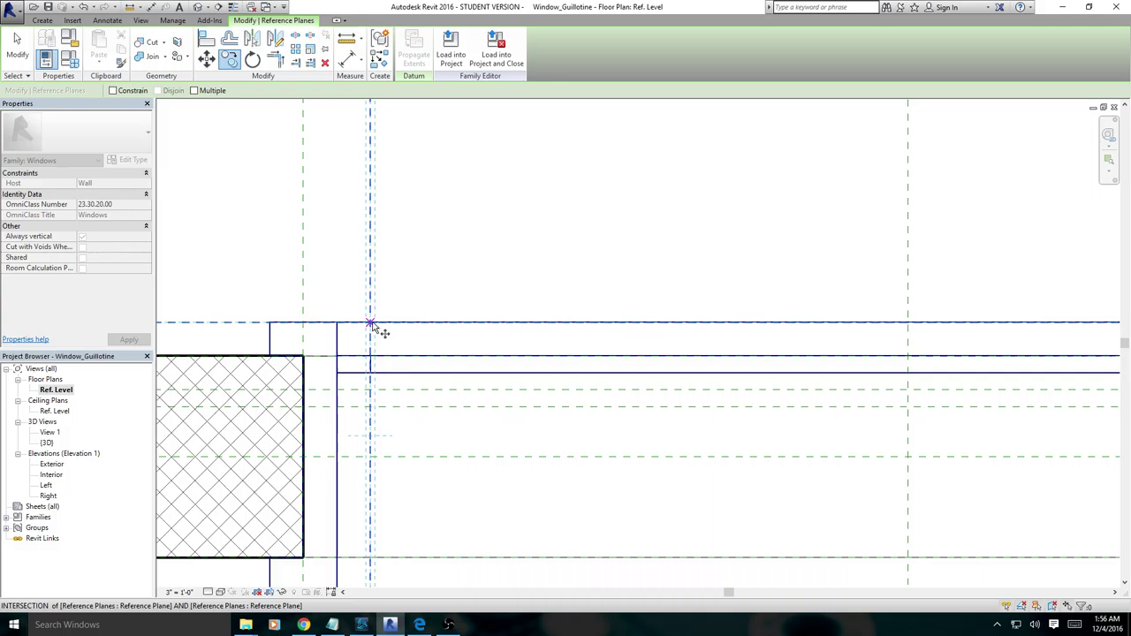
pyautogui.click(371, 323)
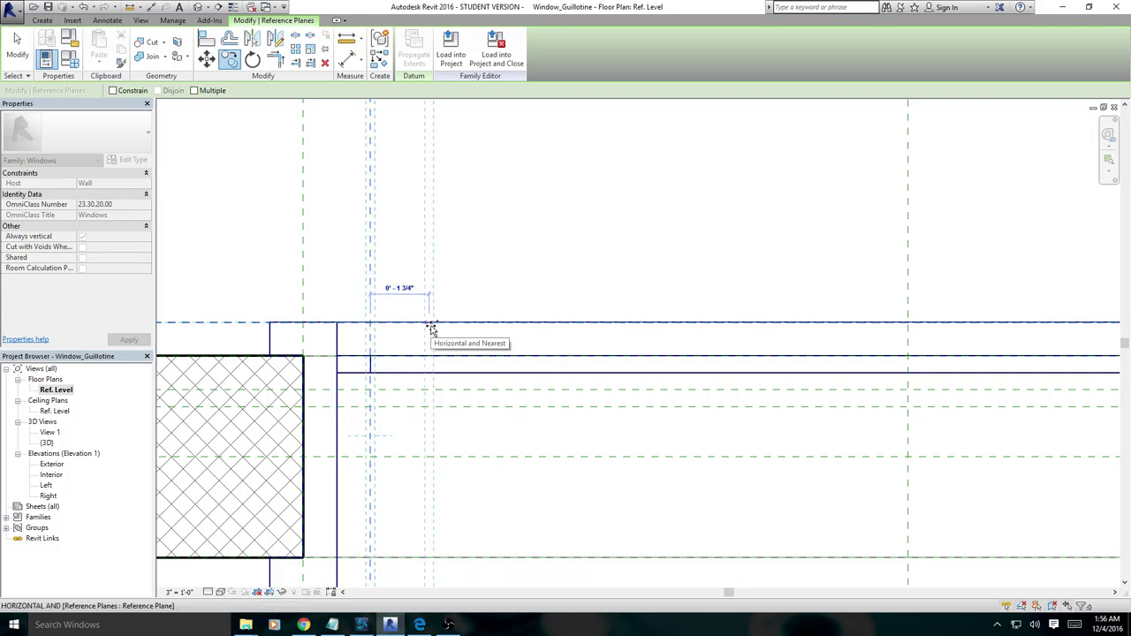
pyautogui.write('1"')
pyautogui.press('Return')
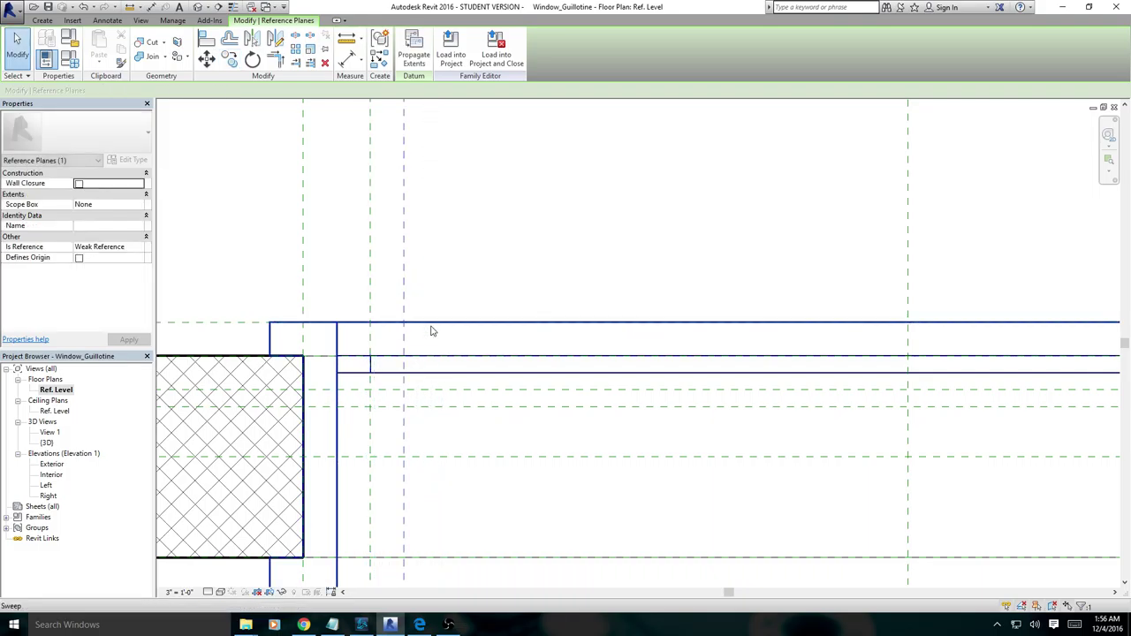
pyautogui.press('Escape')
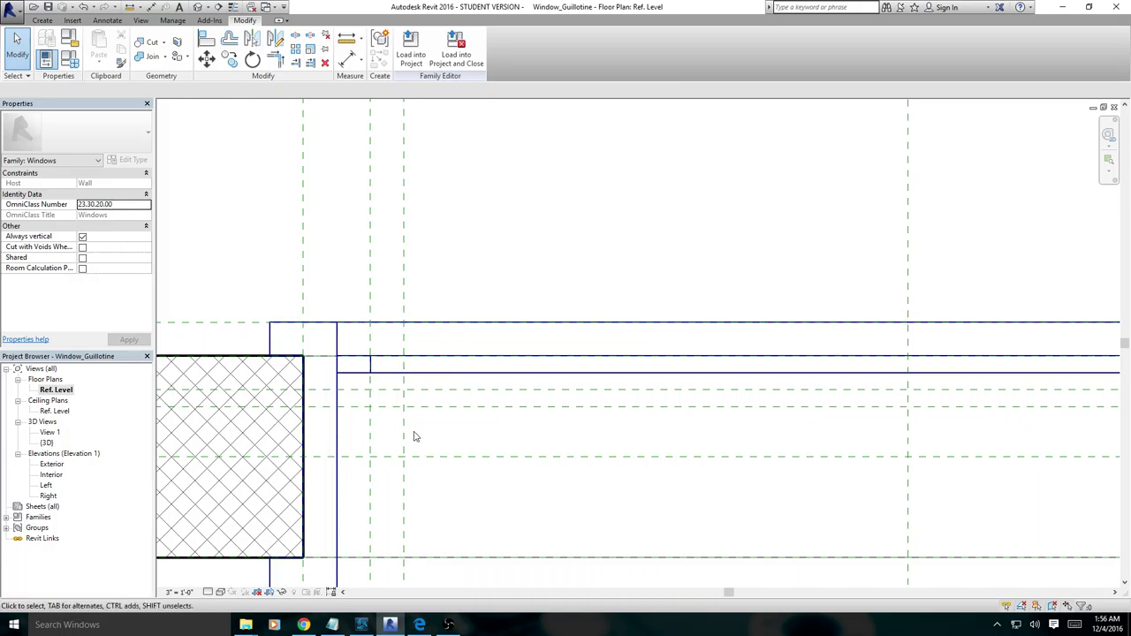
pyautogui.scroll(-1, 414, 436)
# Check both wall ends in the plan, then switch to the Window_Guillotine {3D} view and orbit it
pyautogui.moveTo(547, 436); pyautogui.dragTo(218, 437, button='middle')
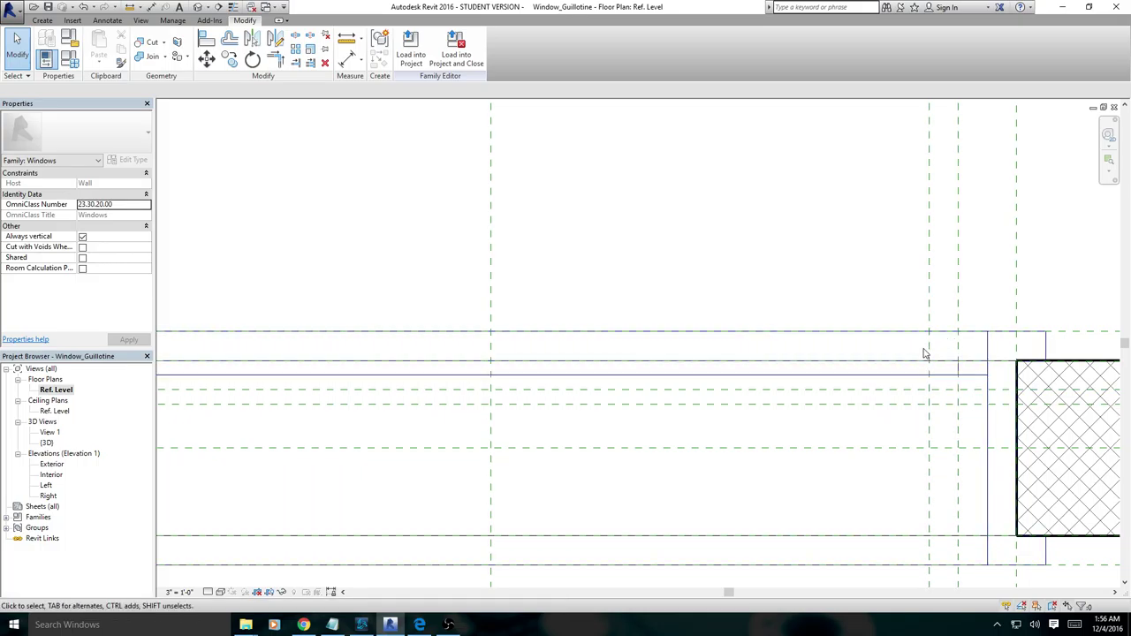
pyautogui.scroll(-3, 790, 409)
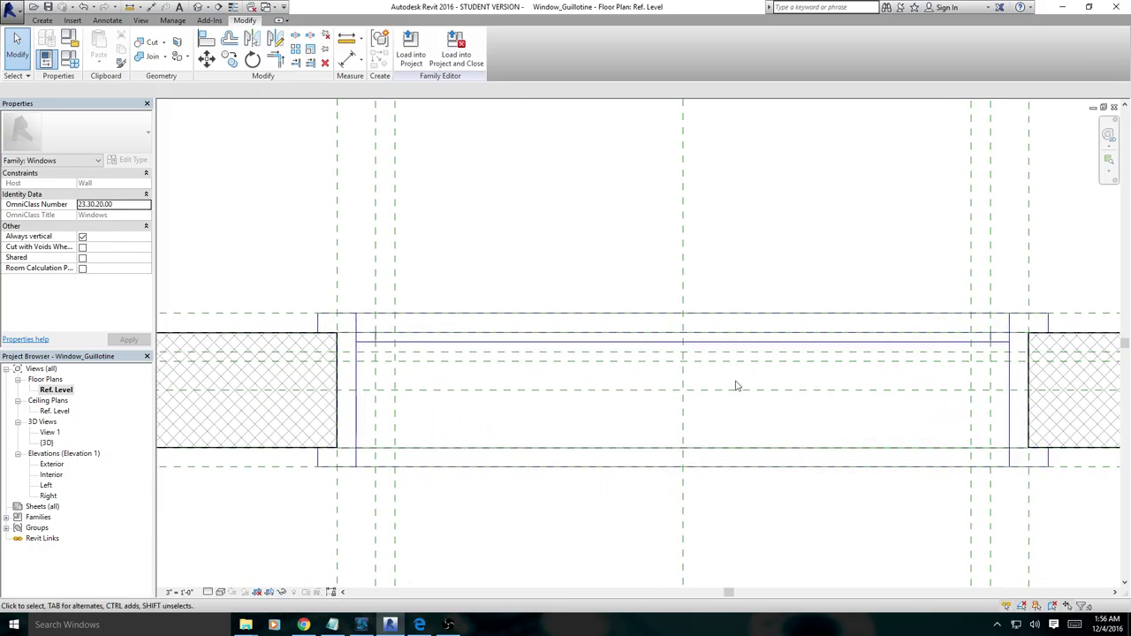
pyautogui.moveTo(483, 410); pyautogui.dragTo(541, 398, button='middle')
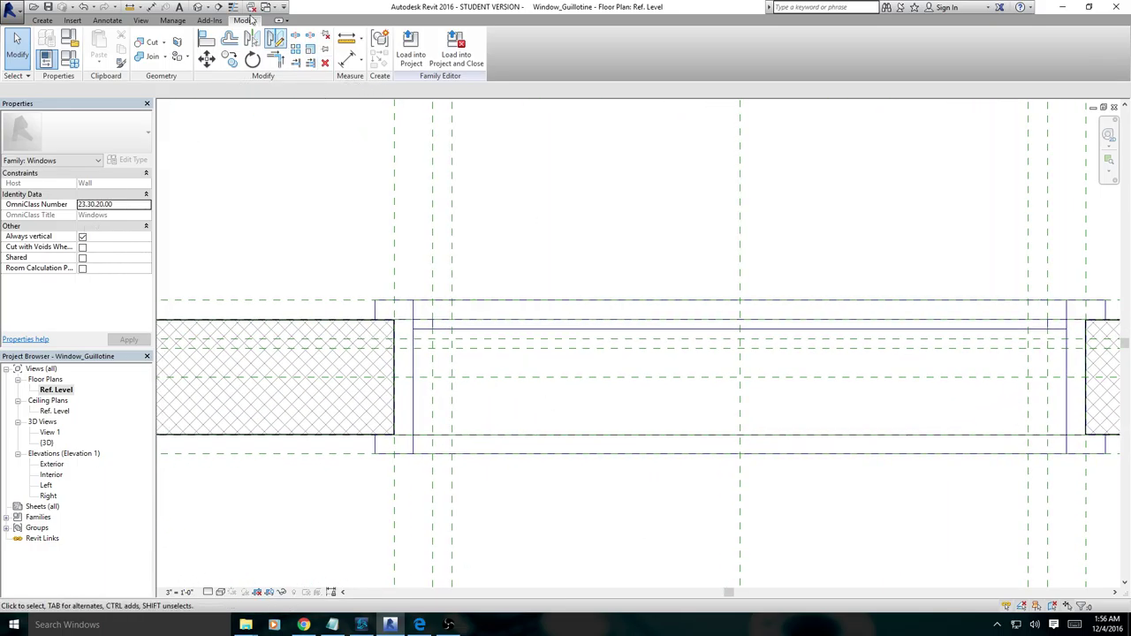
pyautogui.click(206, 8)
pyautogui.keyDown('shift'); pyautogui.moveTo(497, 277); pyautogui.dragTo(727, 309, button='middle'); pyautogui.keyUp('shift')
pyautogui.scroll(2, 384, 485)
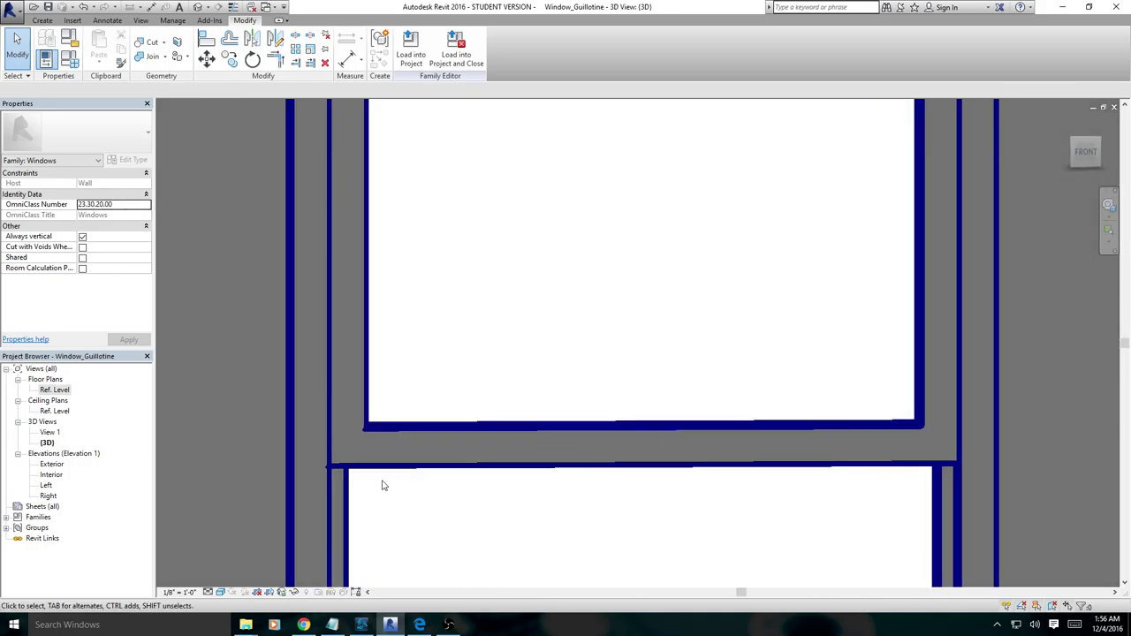
pyautogui.keyDown('shift'); pyautogui.moveTo(383, 485); pyautogui.dragTo(468, 419, button='middle'); pyautogui.keyUp('shift')
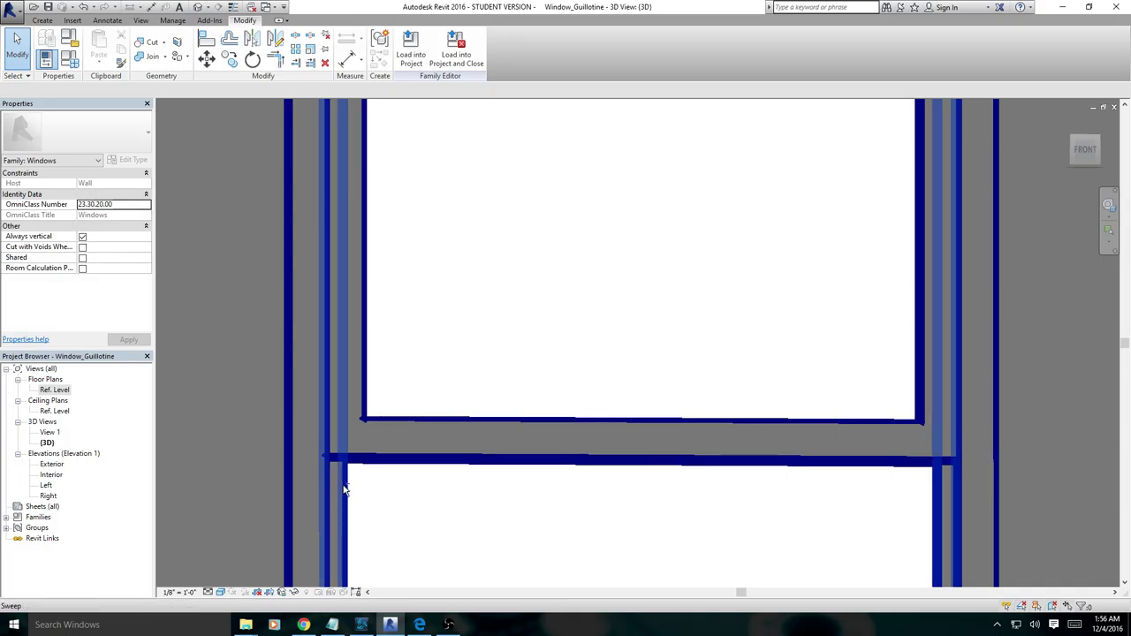
pyautogui.keyDown('shift'); pyautogui.moveTo(344, 487); pyautogui.dragTo(472, 567, button='middle'); pyautogui.keyUp('shift')
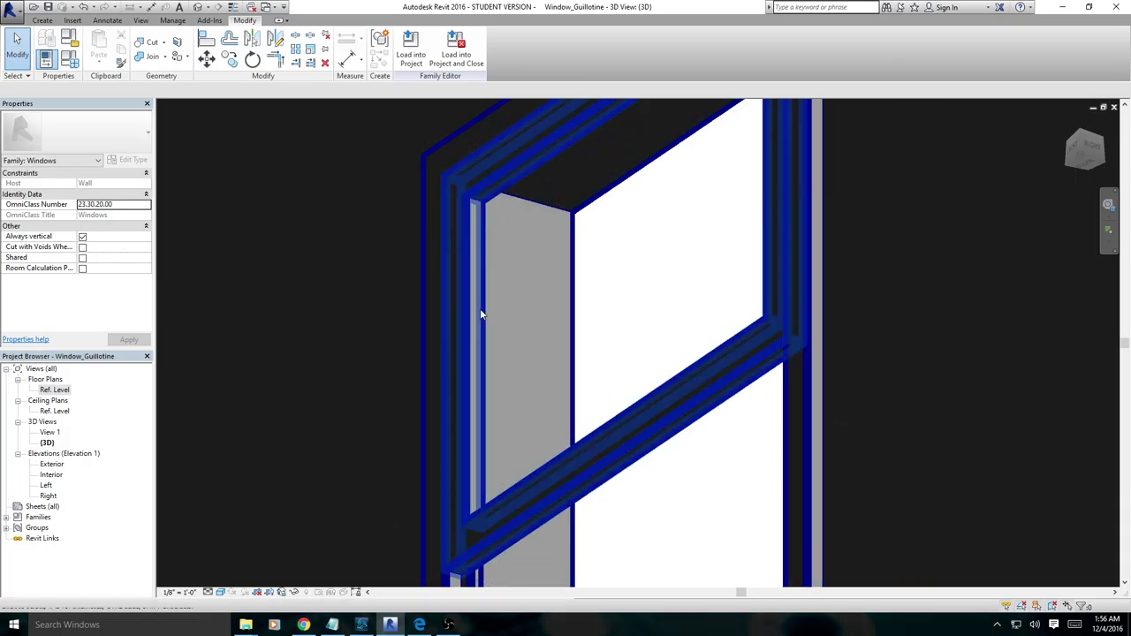
# Switch to the Ref. Level plan and zoom to where the frame meets the hatched wall end
pyautogui.doubleClick(54, 389)
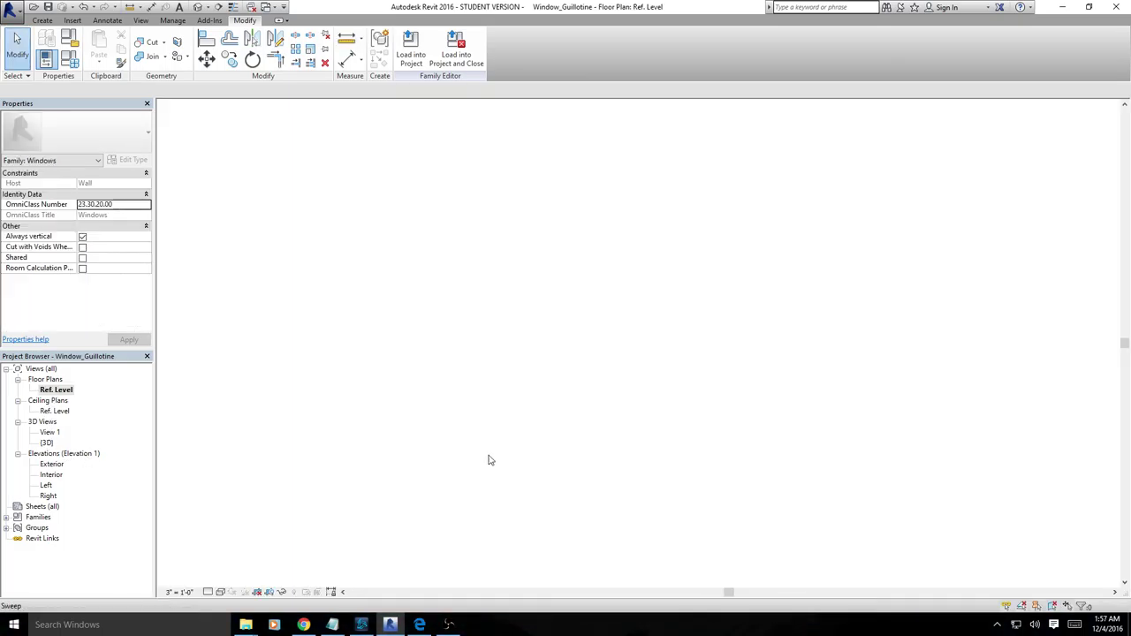
pyautogui.scroll(3, 430, 349)
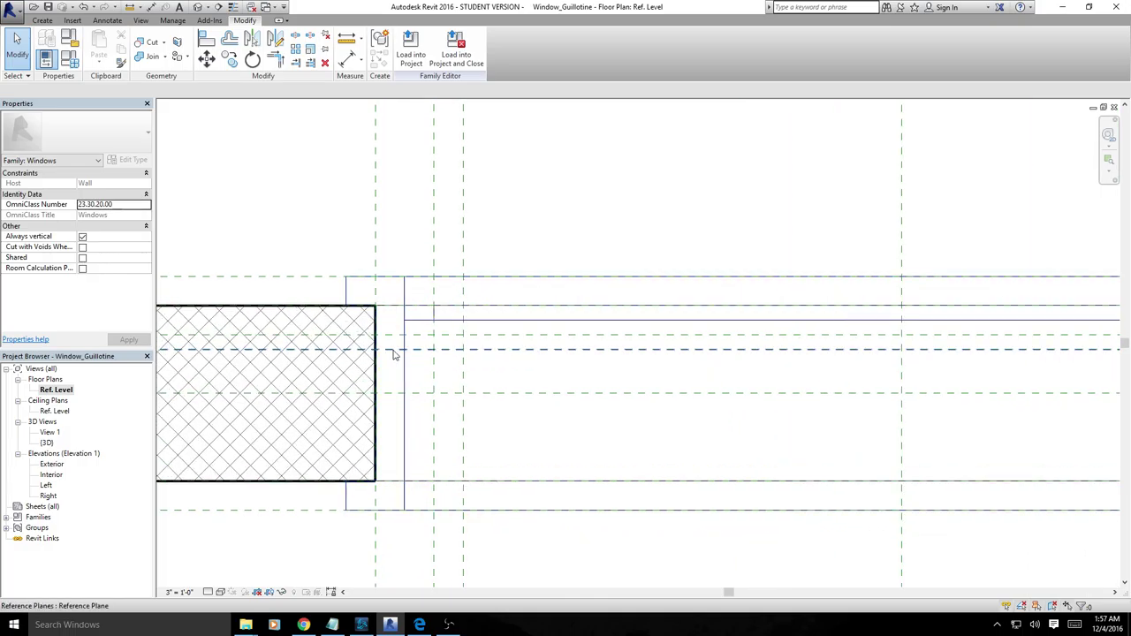
pyautogui.scroll(-3, 442, 357)
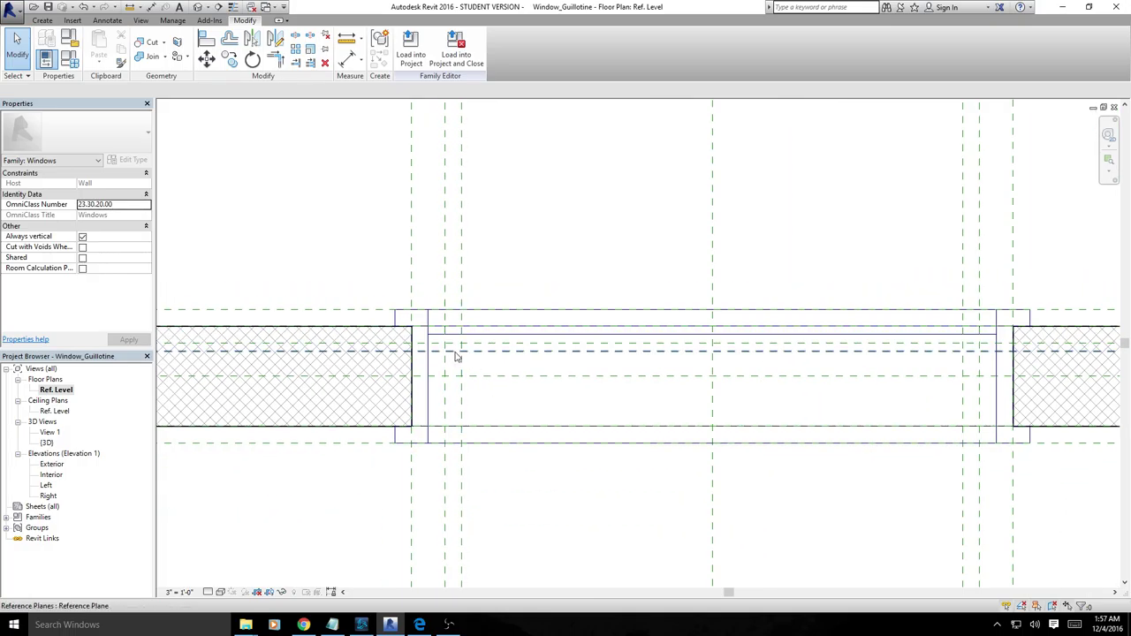
pyautogui.scroll(2, 457, 356)
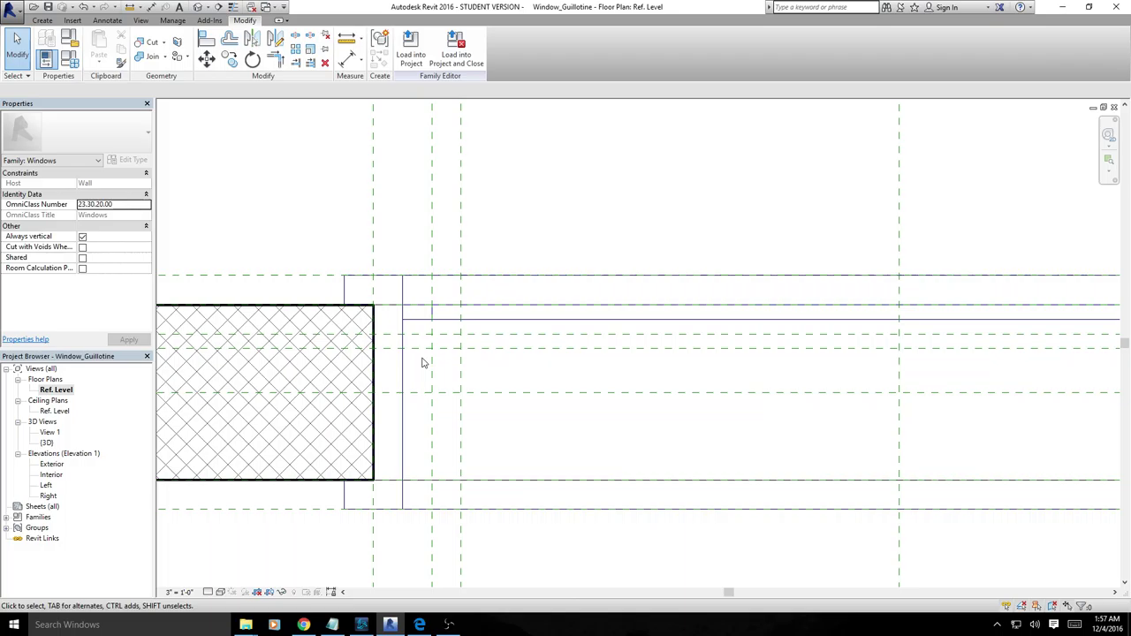
pyautogui.scroll(1, 565, 394)
pyautogui.scroll(-2, 477, 403)
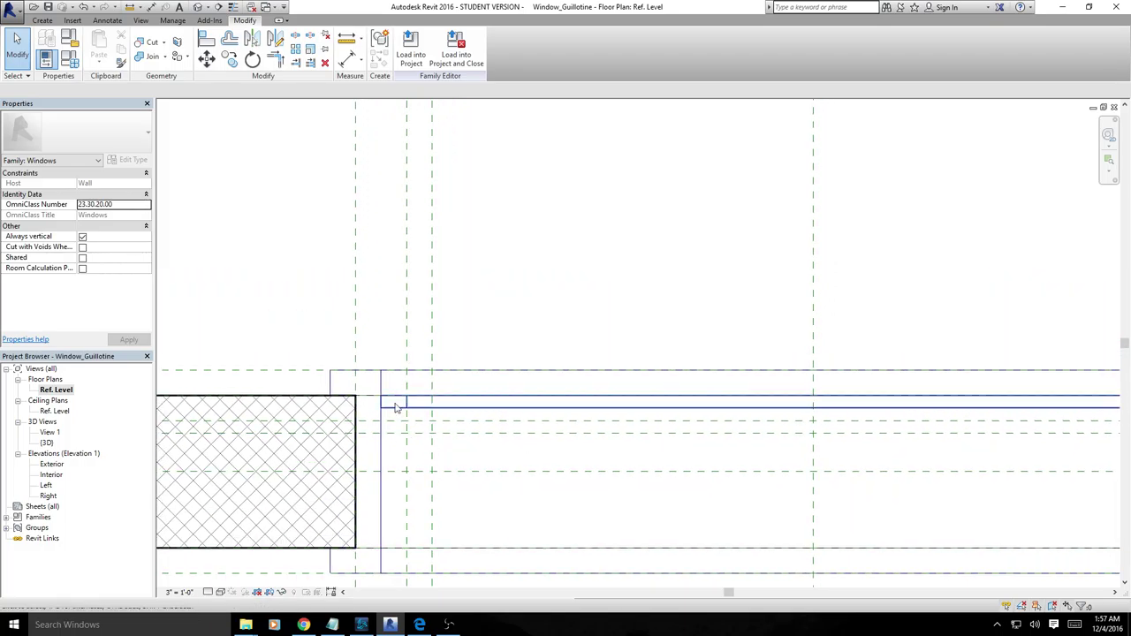
pyautogui.moveTo(566, 492)
pyautogui.mouseDown(button='middle')
pyautogui.moveTo(540, 422)
pyautogui.moveTo(374, 368)
pyautogui.mouseUp(button='middle')
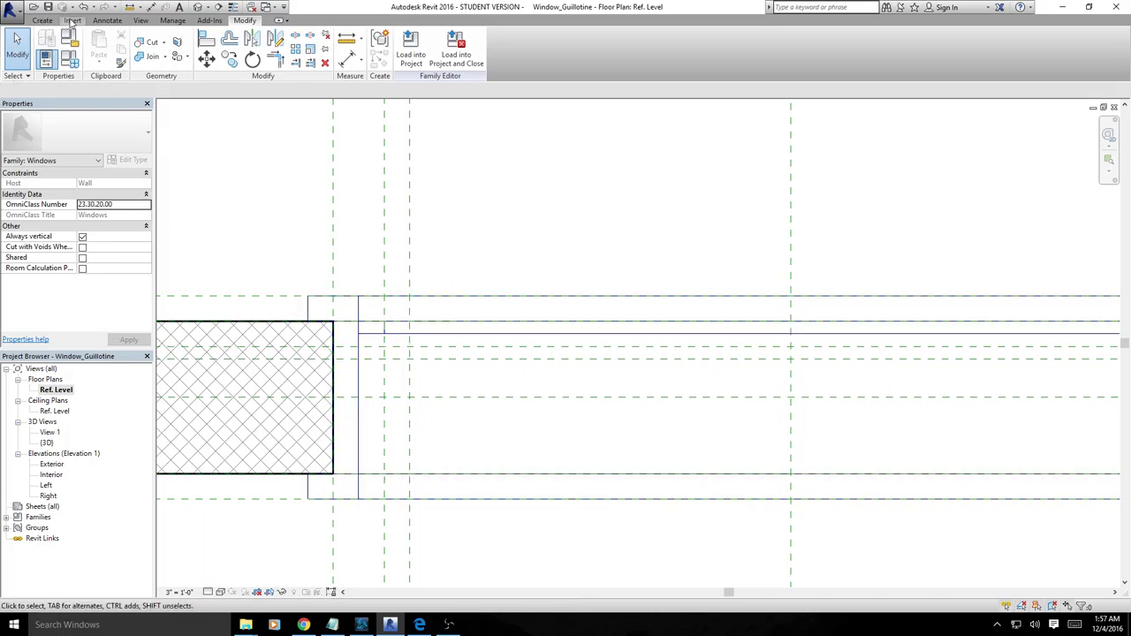
pyautogui.click(42, 19)
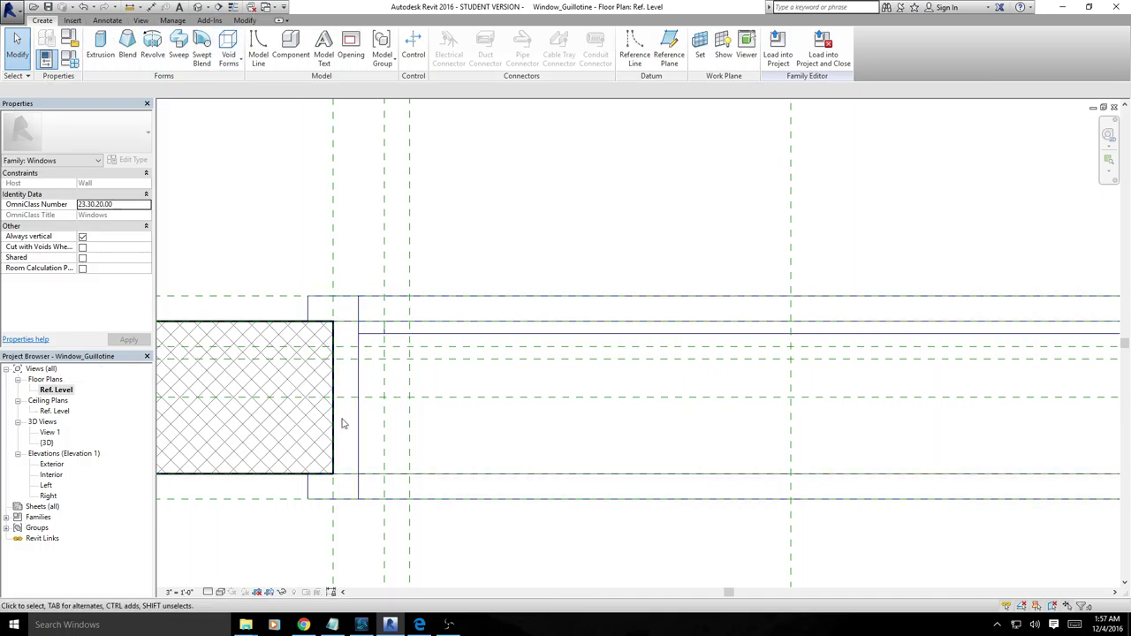
# Show the window family's Exterior elevation from the Project Browser
pyautogui.doubleClick(51, 464)
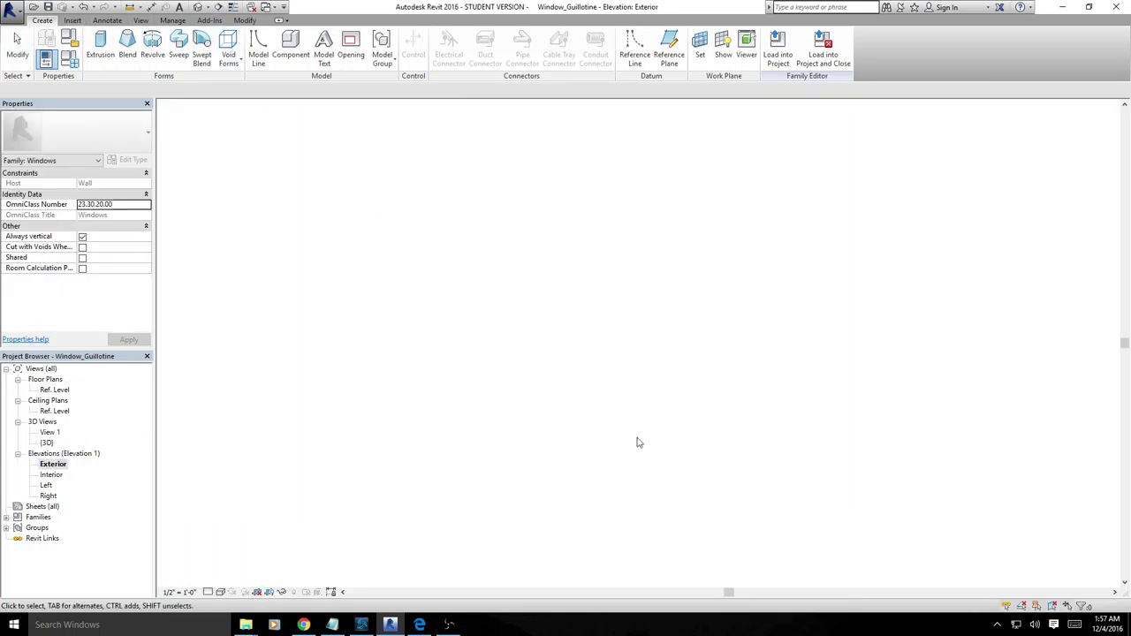
pyautogui.scroll(2, 424, 428)
pyautogui.moveTo(451, 421); pyautogui.dragTo(382, 454, button='middle')
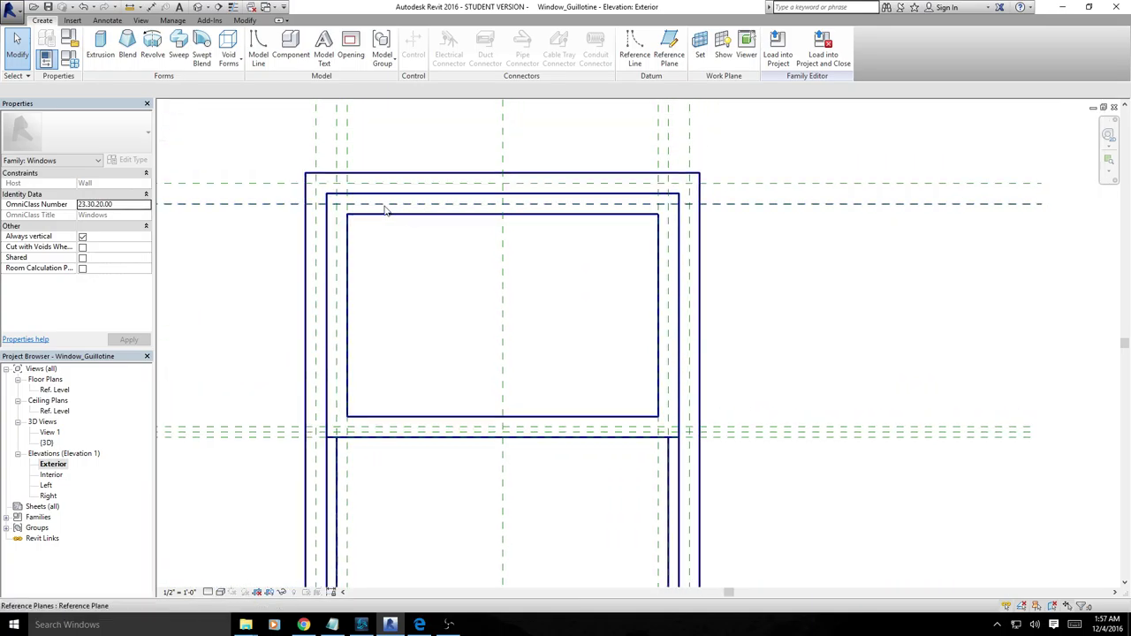
pyautogui.moveTo(386, 326); pyautogui.dragTo(385, 256, button='middle')
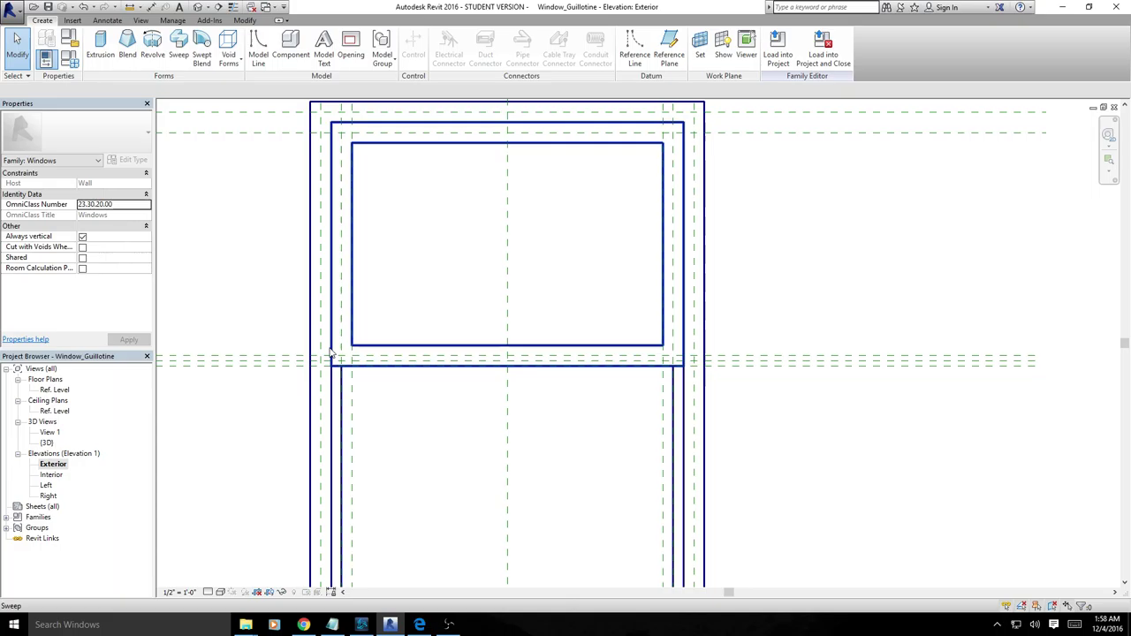
pyautogui.scroll(2, 359, 348)
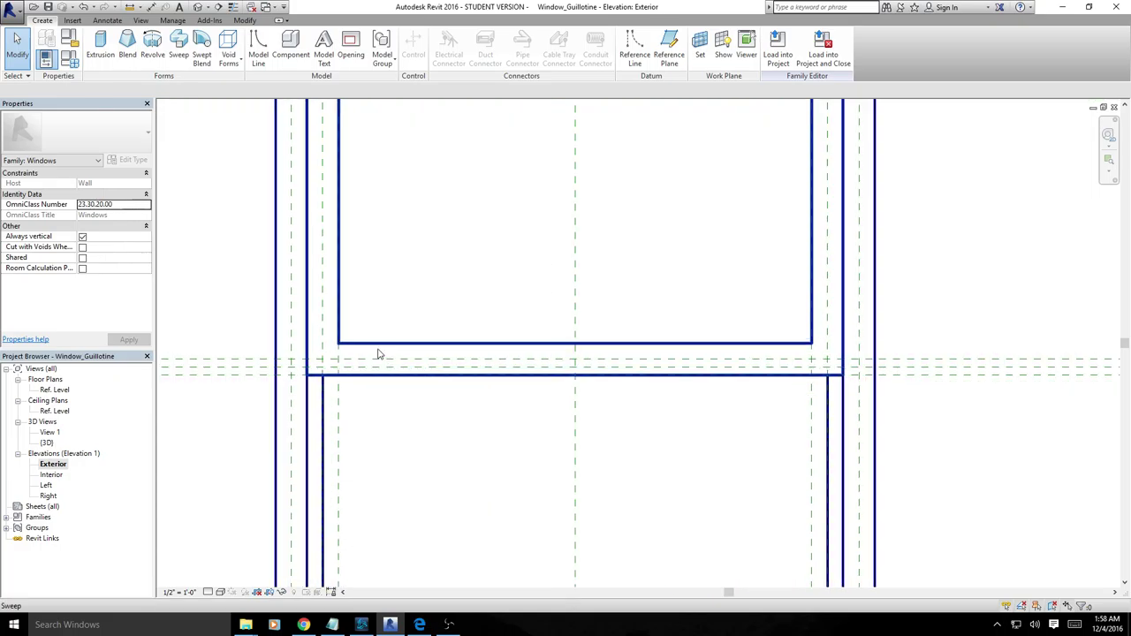
pyautogui.doubleClick(50, 476)
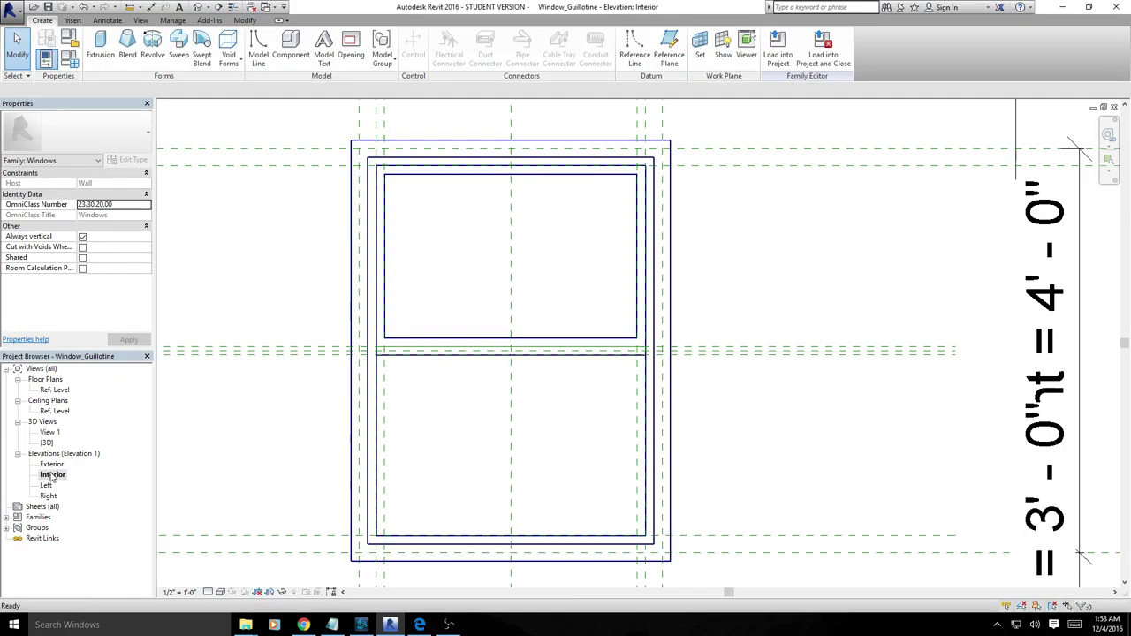
pyautogui.doubleClick(52, 464)
pyautogui.scroll(4, 278, 434)
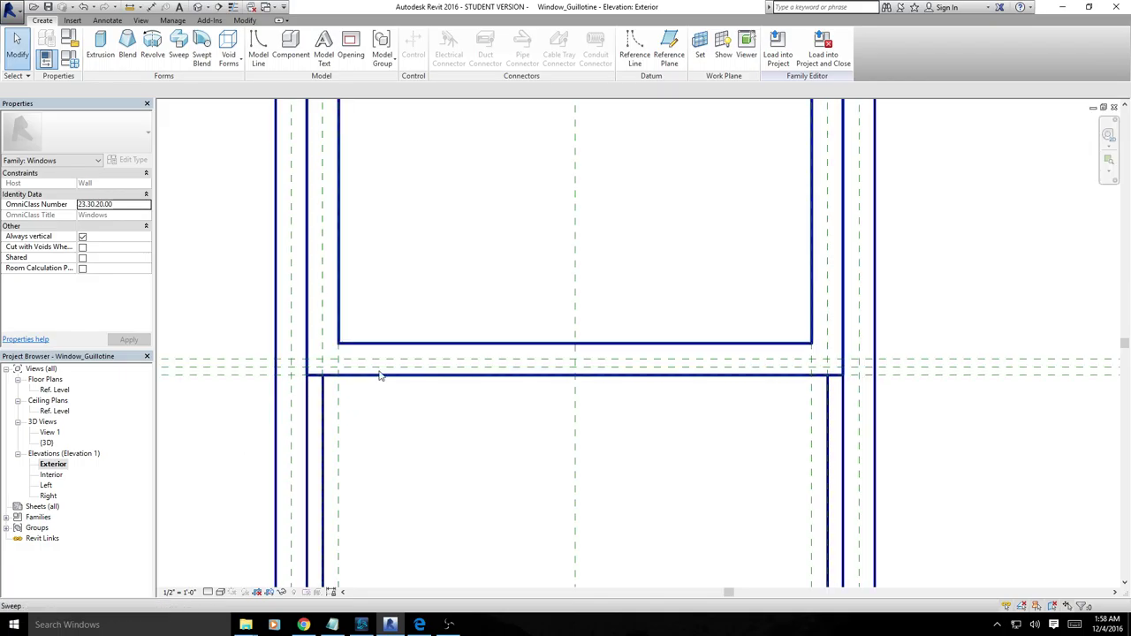
pyautogui.scroll(2, 330, 363)
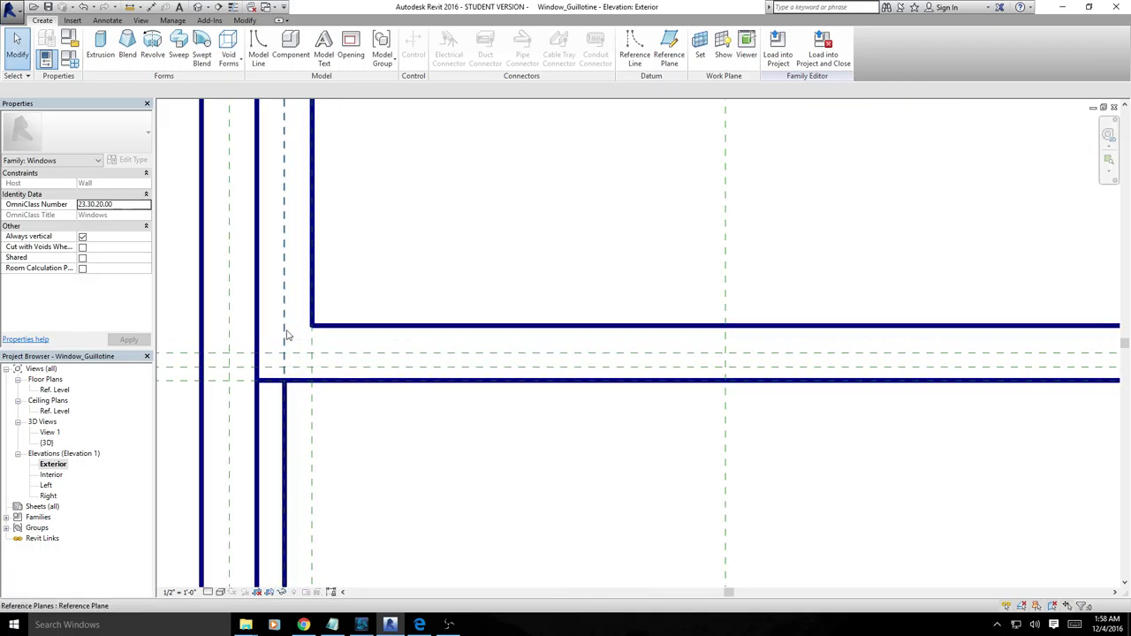
pyautogui.click(339, 332)
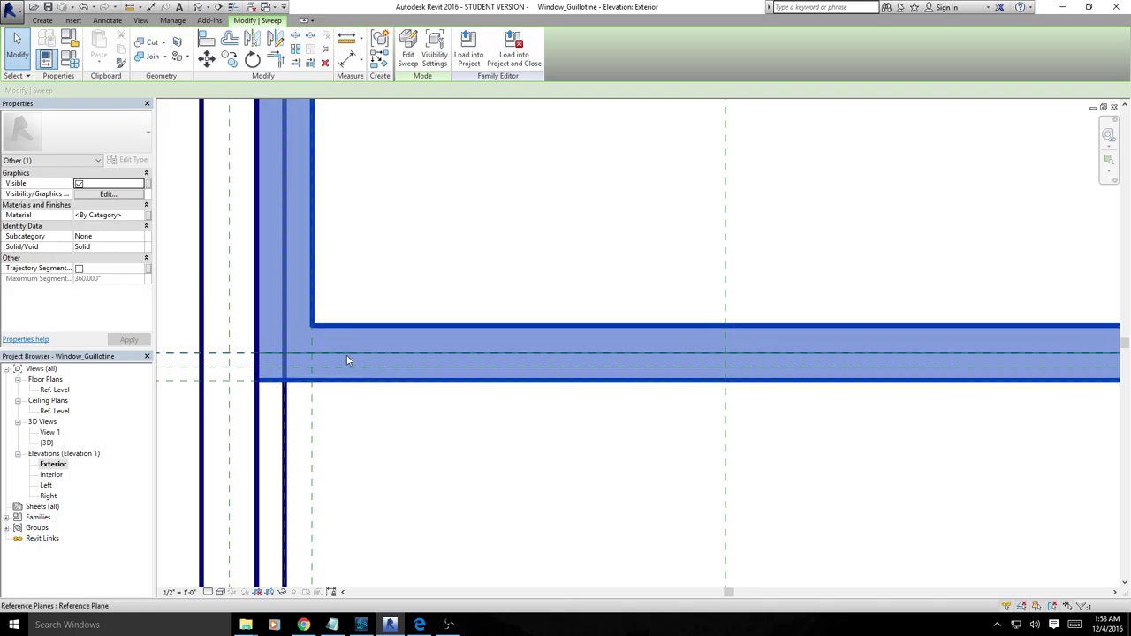
pyautogui.click(346, 355)
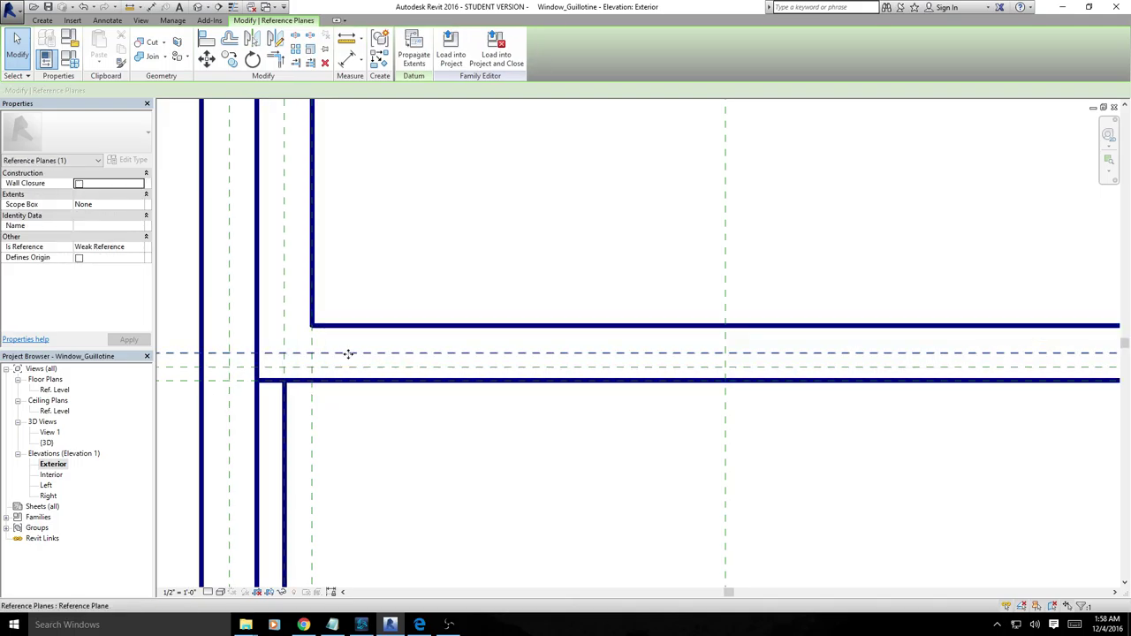
pyautogui.scroll(-3, 349, 353)
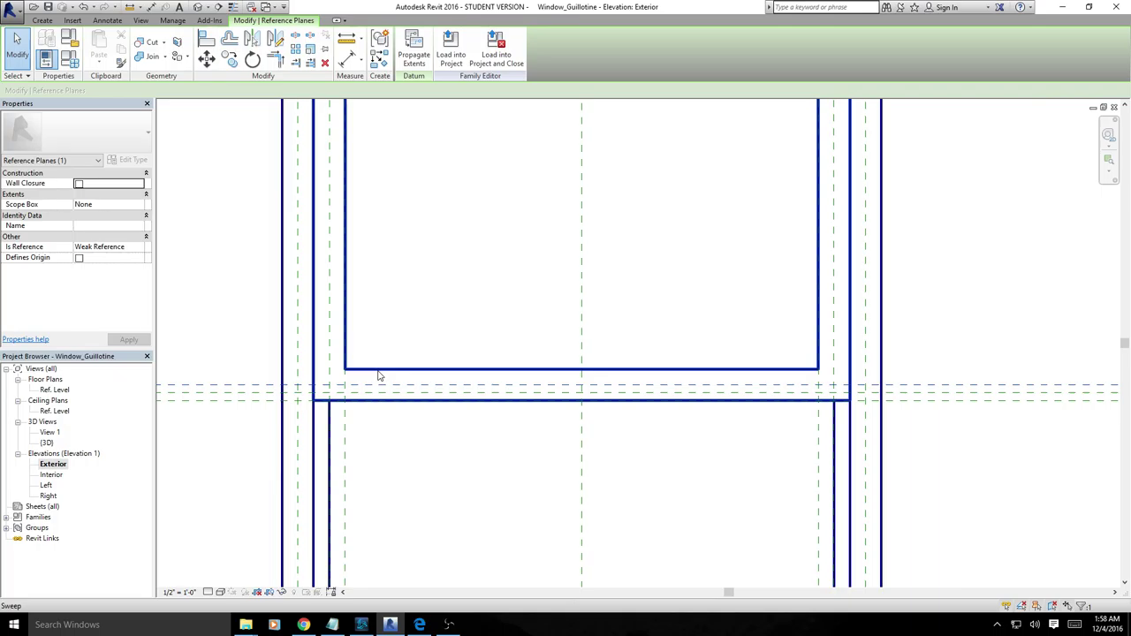
pyautogui.click(378, 378)
pyautogui.scroll(3, 377, 378)
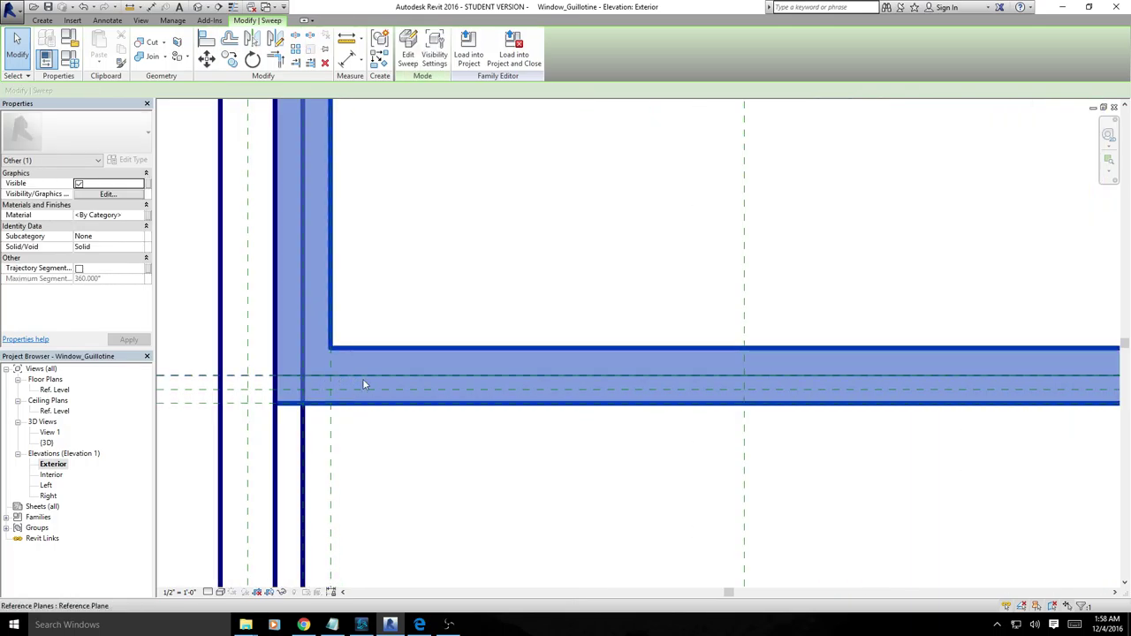
pyautogui.scroll(-5, 363, 384)
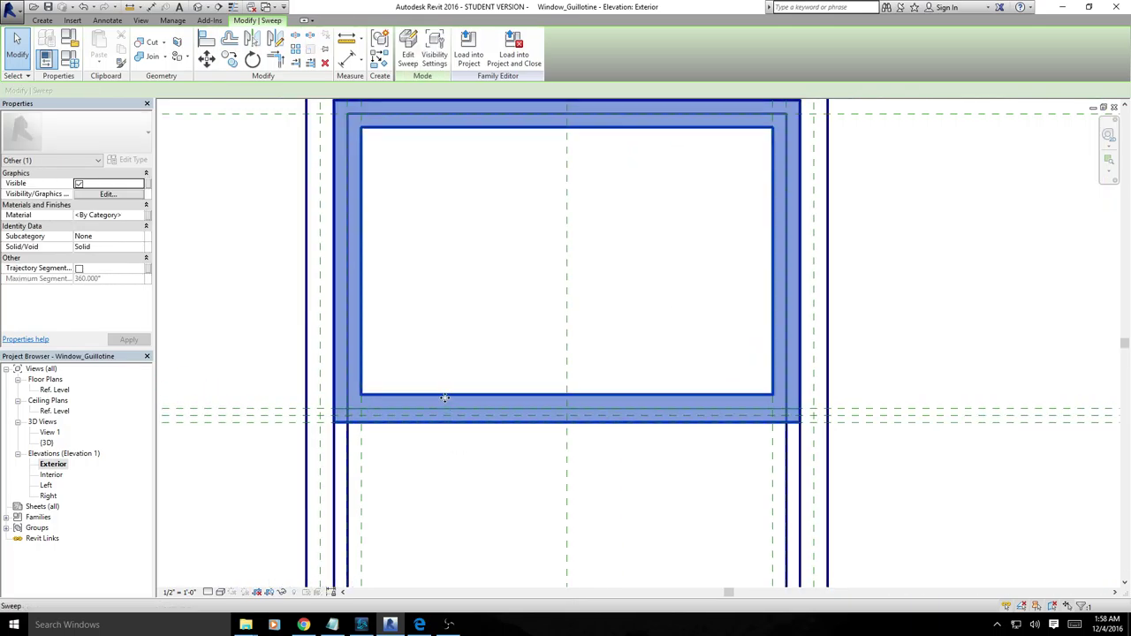
pyautogui.press('Escape')
pyautogui.scroll(2, 473, 405)
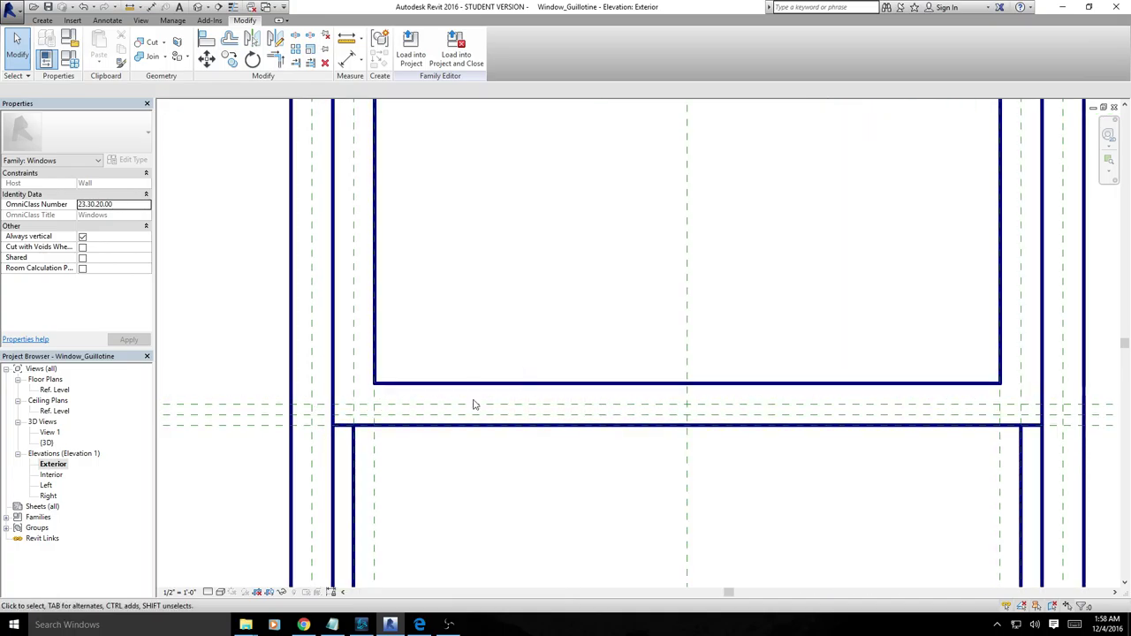
pyautogui.scroll(-2, 473, 405)
pyautogui.moveTo(473, 405); pyautogui.dragTo(424, 369, button='middle')
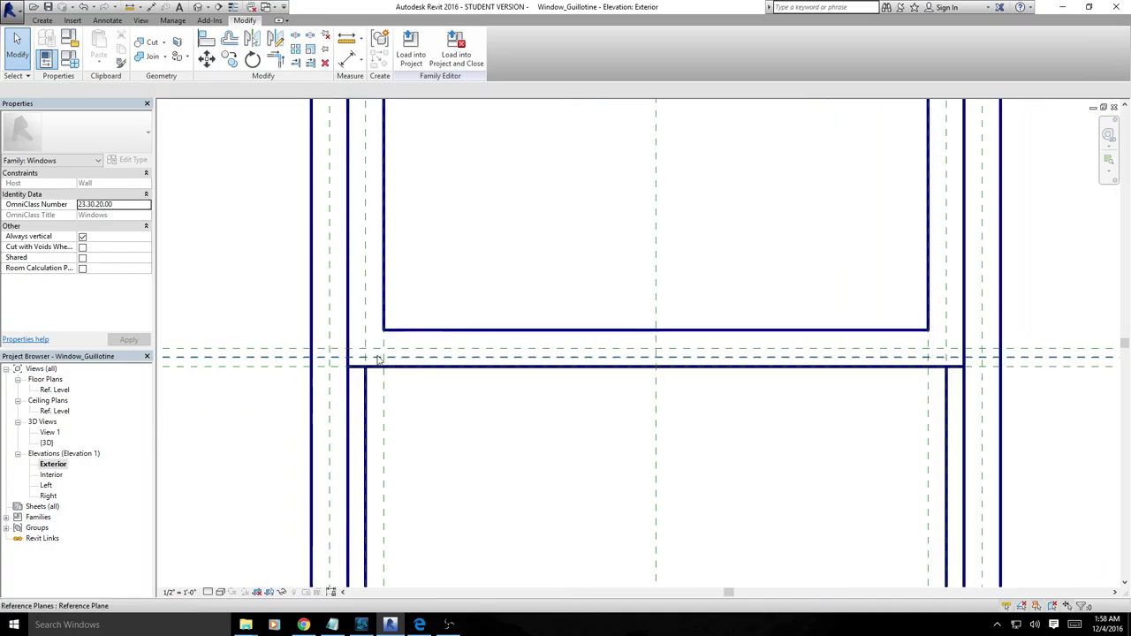
pyautogui.scroll(-1, 525, 405)
pyautogui.moveTo(524, 405); pyautogui.dragTo(449, 315, button='middle')
pyautogui.scroll(-1, 422, 387)
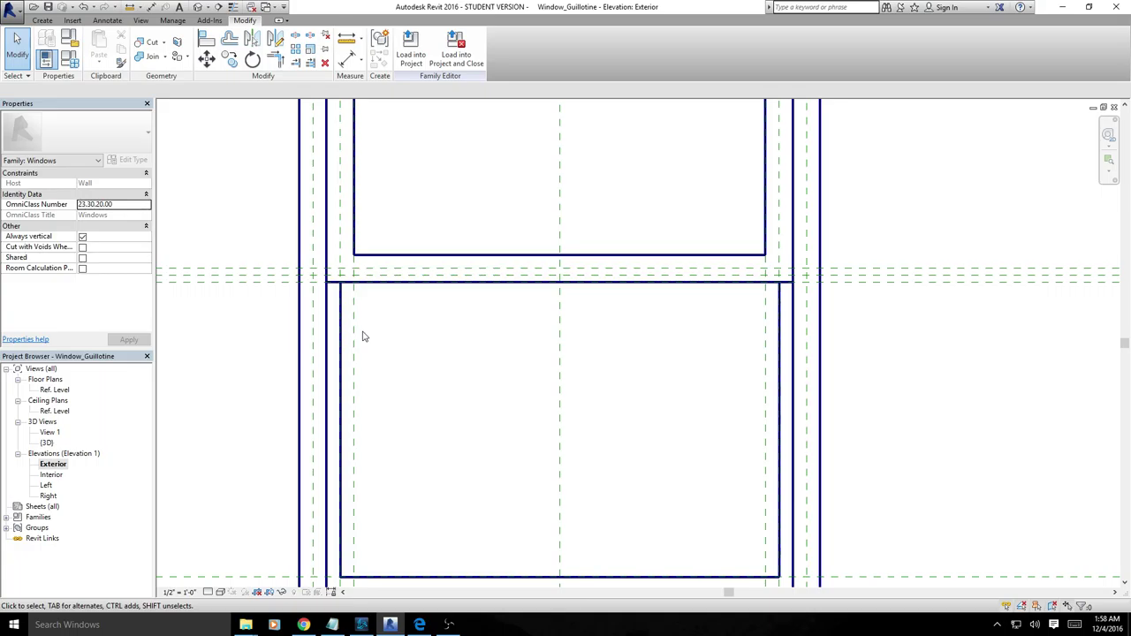
pyautogui.moveTo(411, 377); pyautogui.dragTo(415, 311, button='middle')
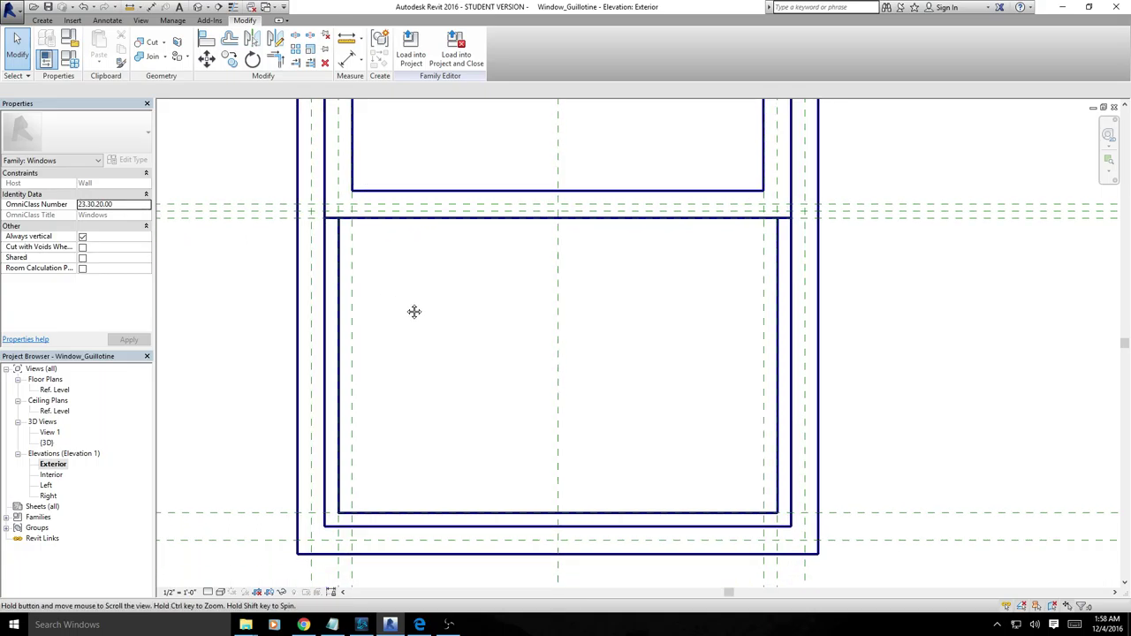
# Switch to the Interior elevation and zoom in to inspect the middle-rail reference line
pyautogui.doubleClick(52, 476)
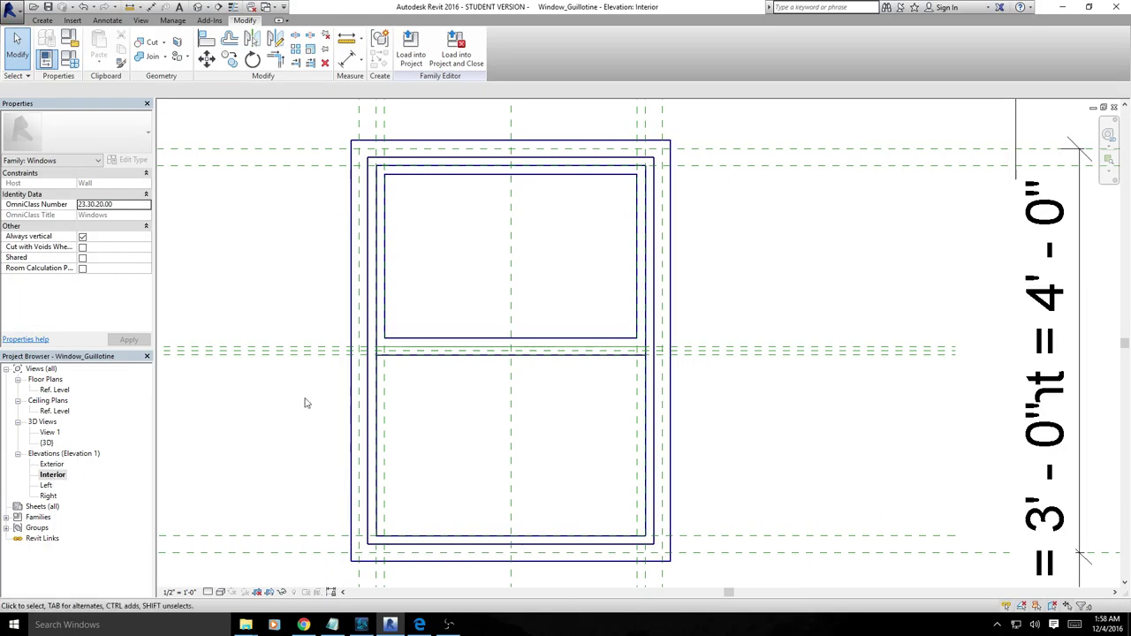
pyautogui.scroll(3, 442, 371)
pyautogui.moveTo(466, 421); pyautogui.dragTo(393, 290, button='middle')
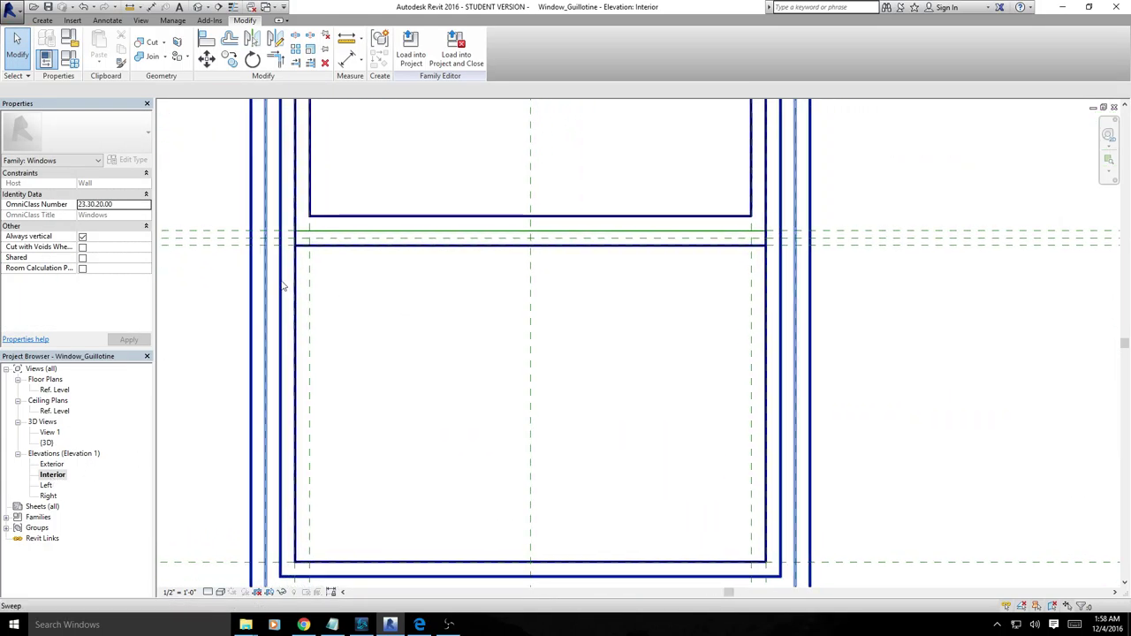
pyautogui.click(319, 235)
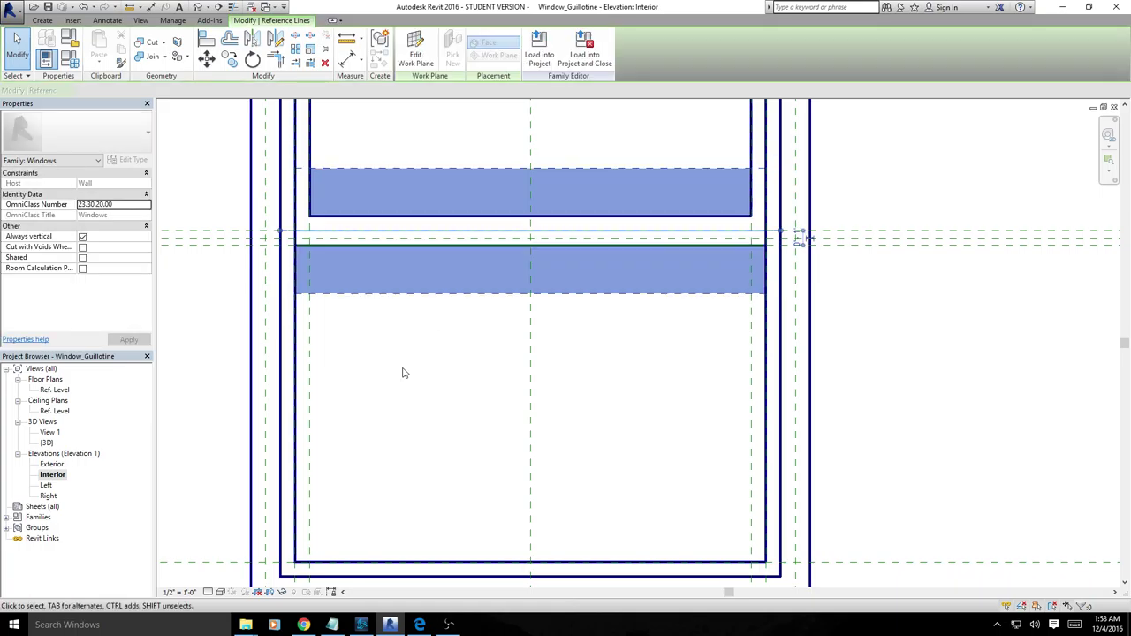
pyautogui.moveTo(418, 333); pyautogui.dragTo(424, 380, button='middle')
pyautogui.press('Escape')
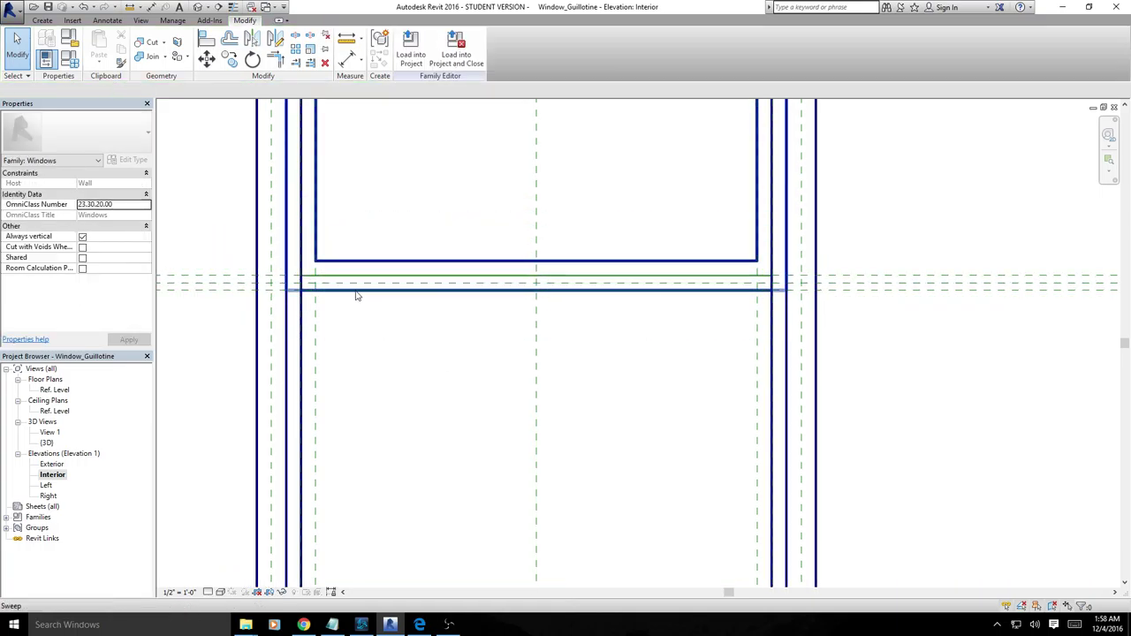
pyautogui.moveTo(328, 281); pyautogui.dragTo(353, 277, button='middle')
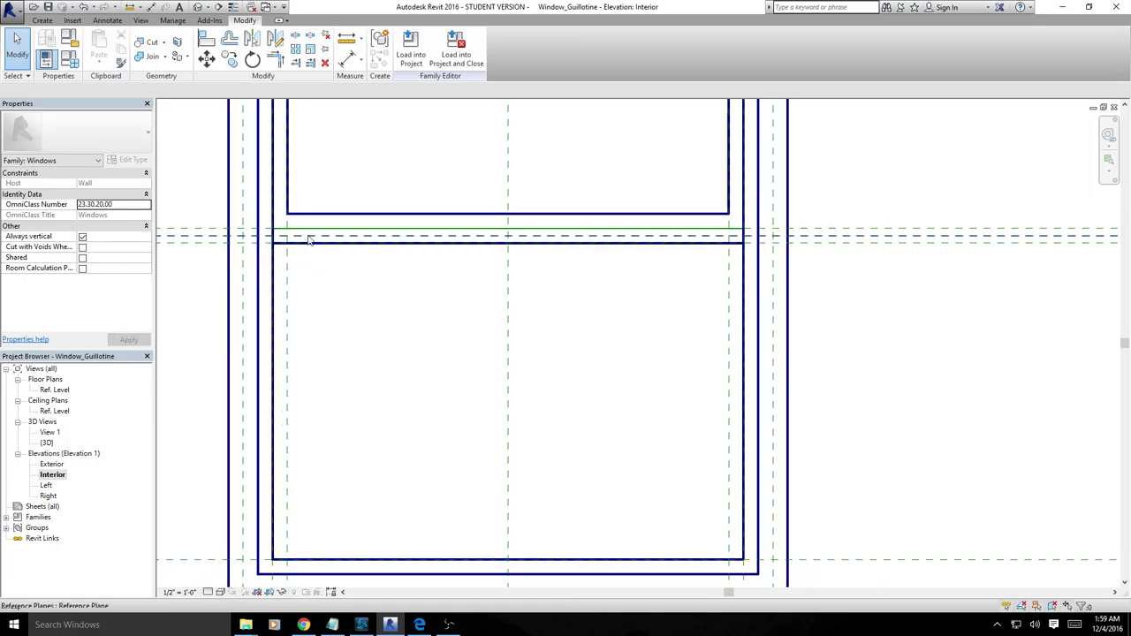
# Start a reference line at the plane intersection, then cancel the diagonal line in progress
pyautogui.moveTo(326, 310); pyautogui.dragTo(264, 288, button='middle')
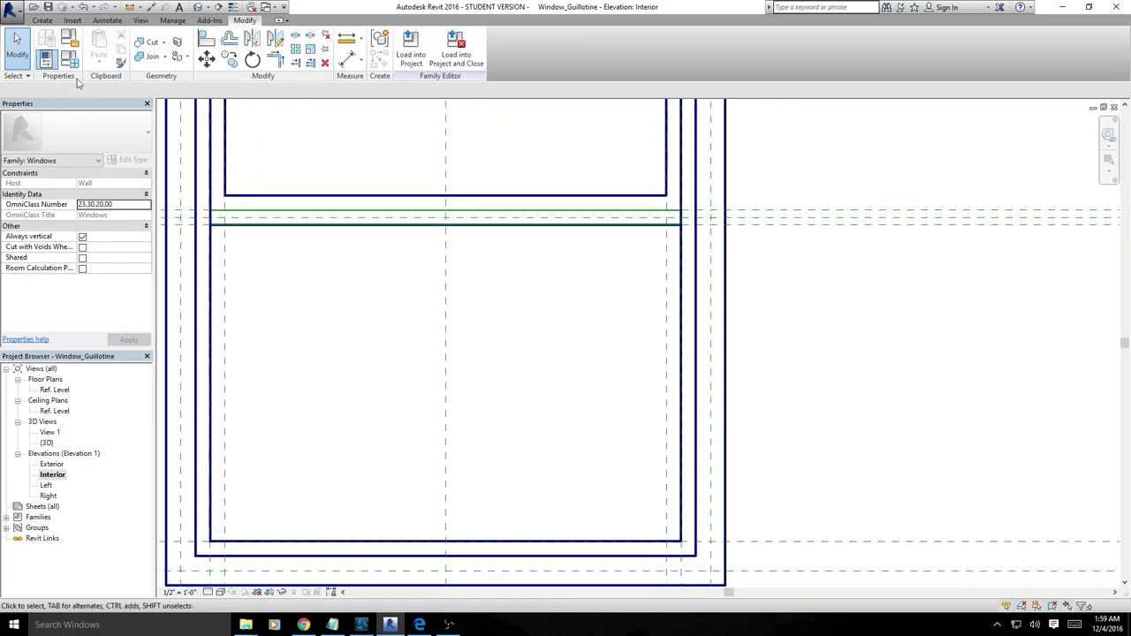
pyautogui.click(40, 20)
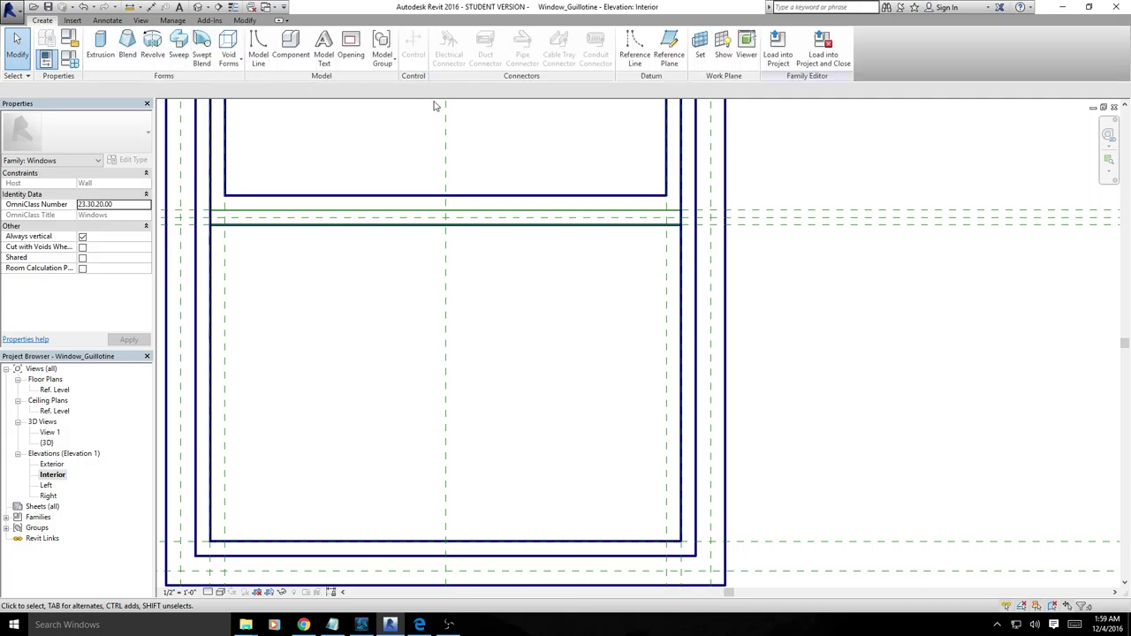
pyautogui.click(635, 44)
pyautogui.moveTo(348, 253); pyautogui.dragTo(391, 266, button='middle')
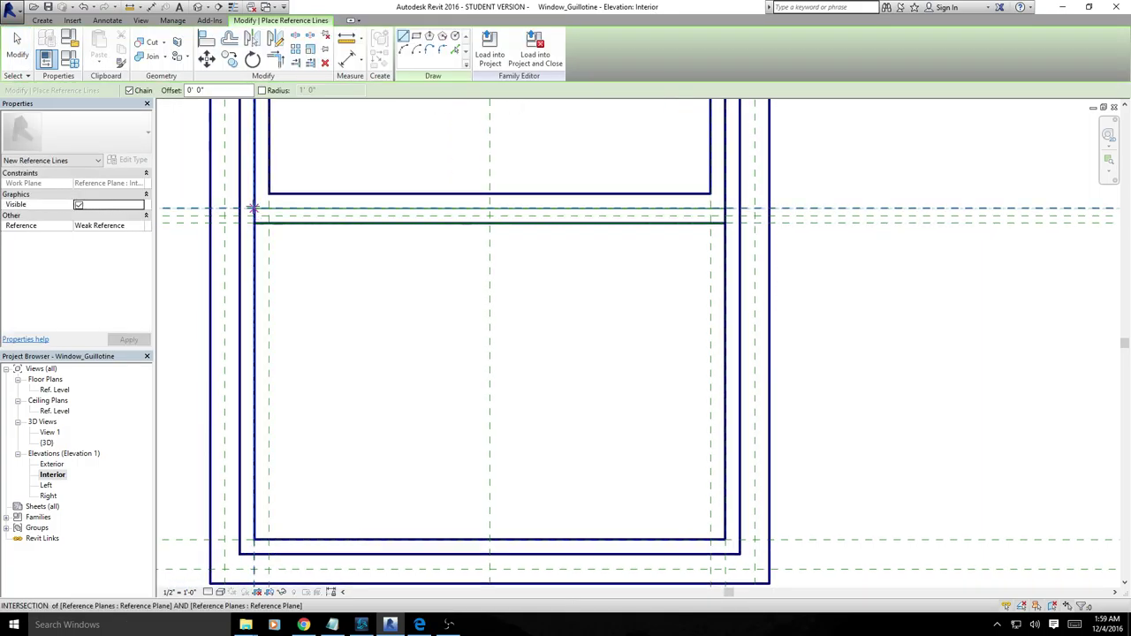
pyautogui.click(254, 209)
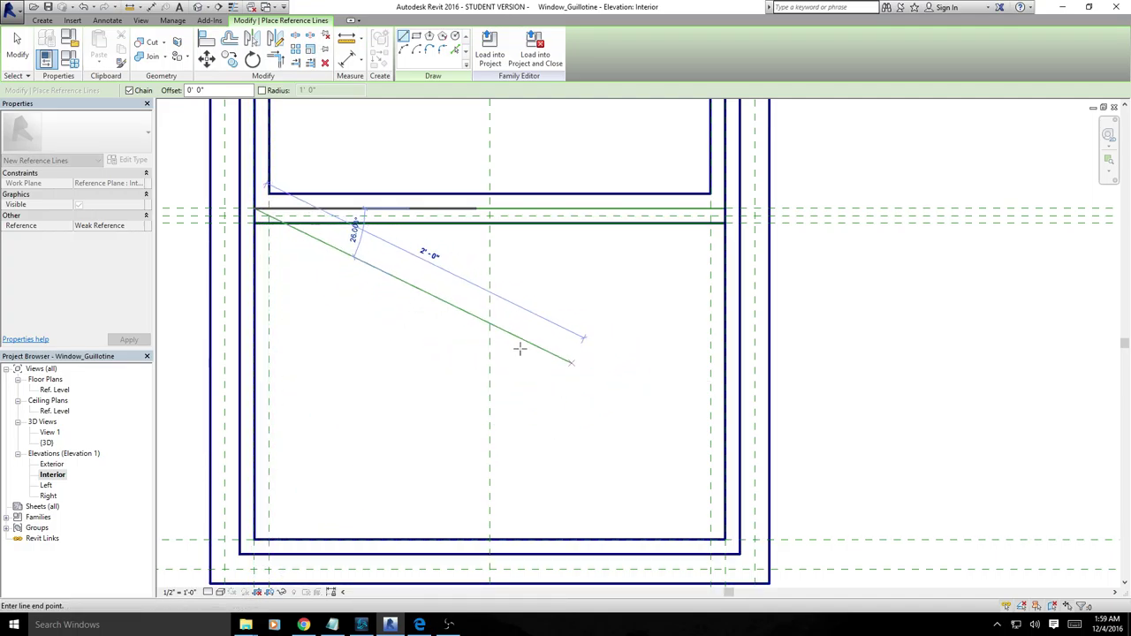
pyautogui.moveTo(337, 305); pyautogui.dragTo(412, 437, button='middle')
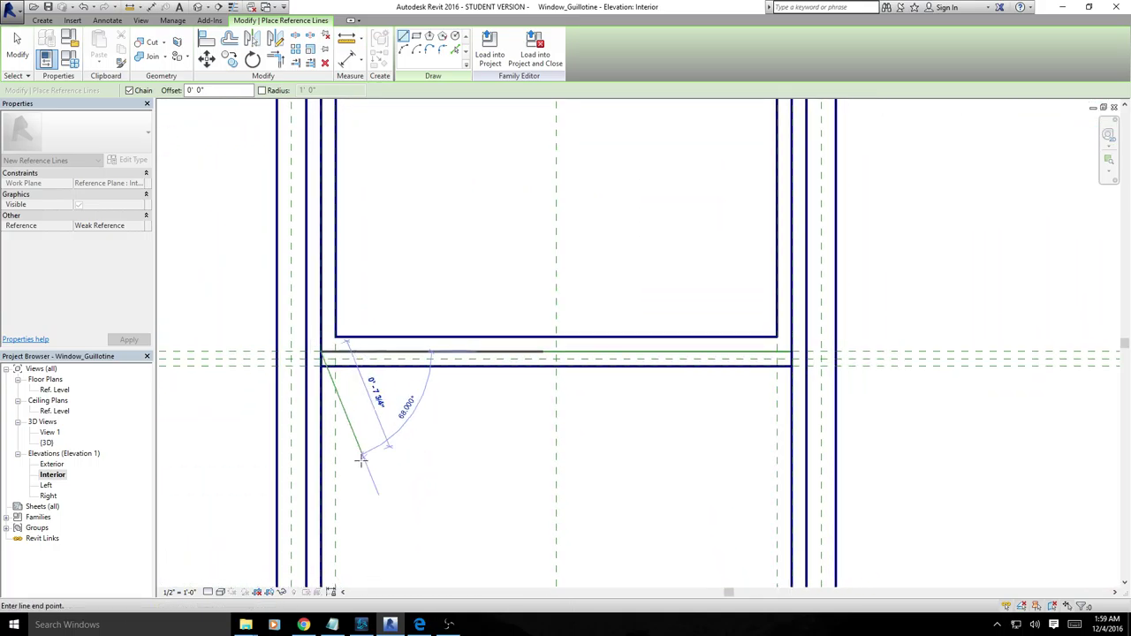
pyautogui.moveTo(324, 446); pyautogui.dragTo(346, 361, button='middle')
pyautogui.press('Escape')
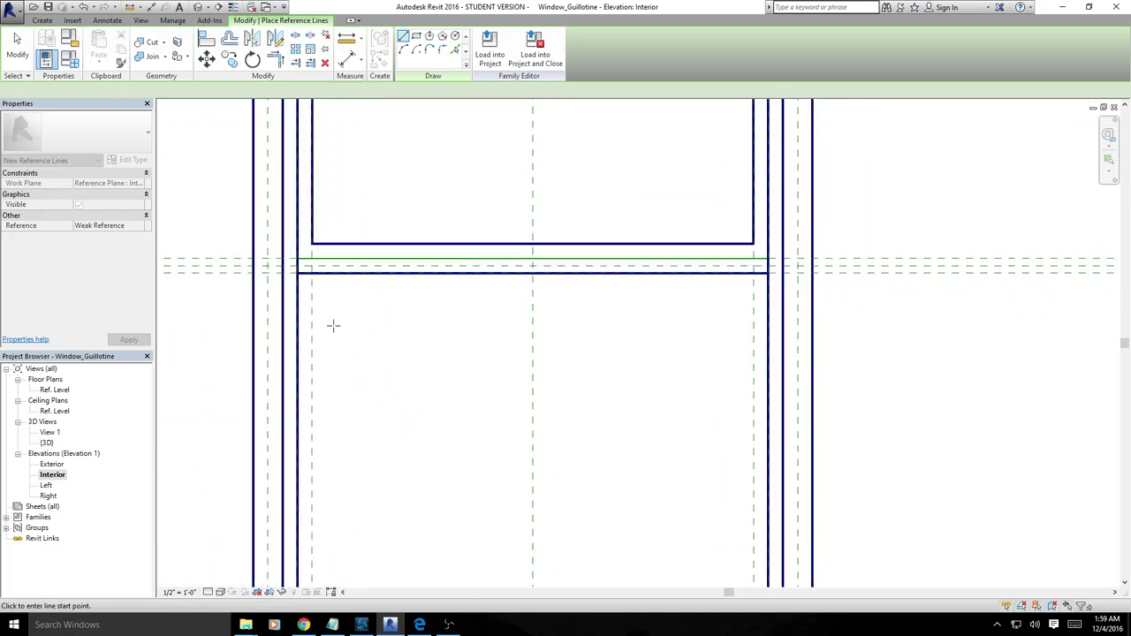
# Exit reference-line mode and select the horizontal reference line at the sash top to inspect it
pyautogui.press('Escape')
pyautogui.click(346, 263)
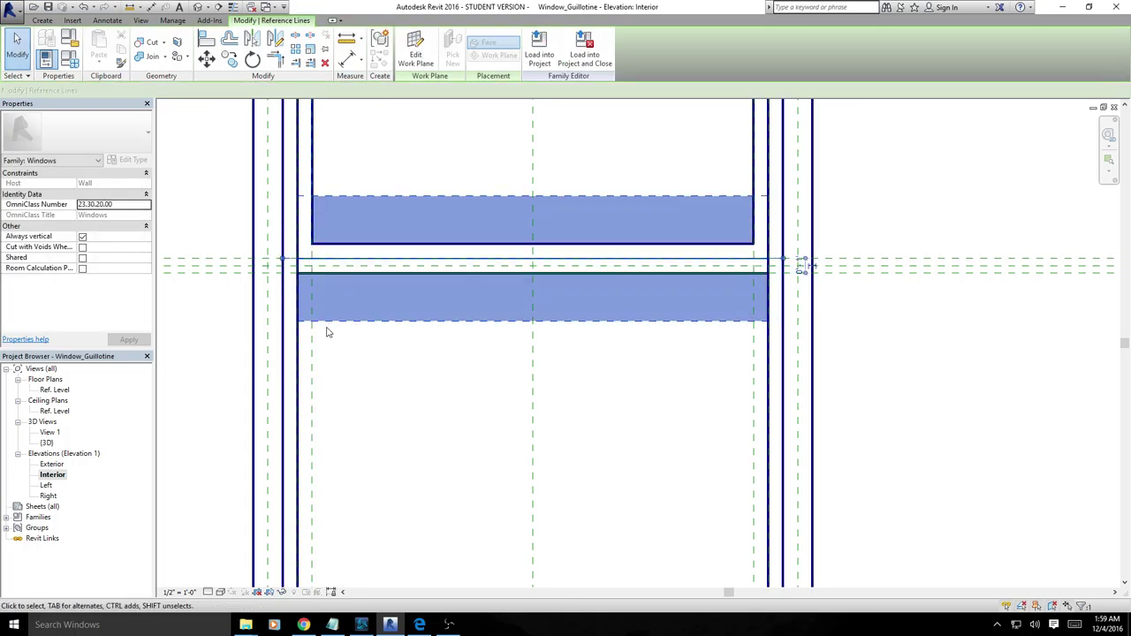
pyautogui.scroll(2, 272, 267)
pyautogui.scroll(3, 272, 267)
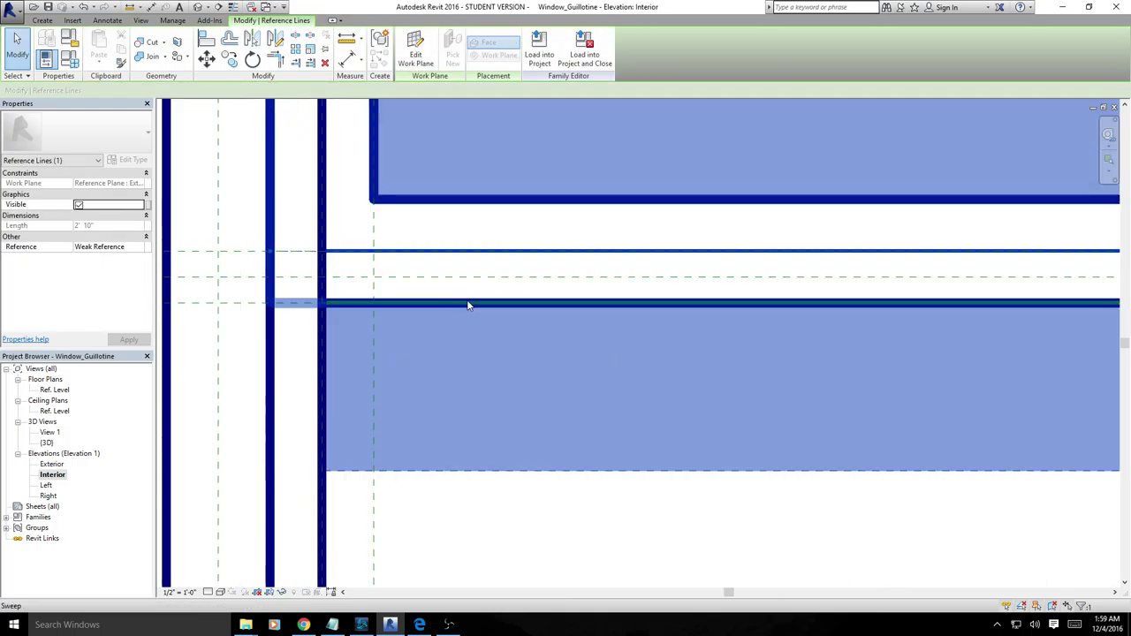
pyautogui.press('Escape')
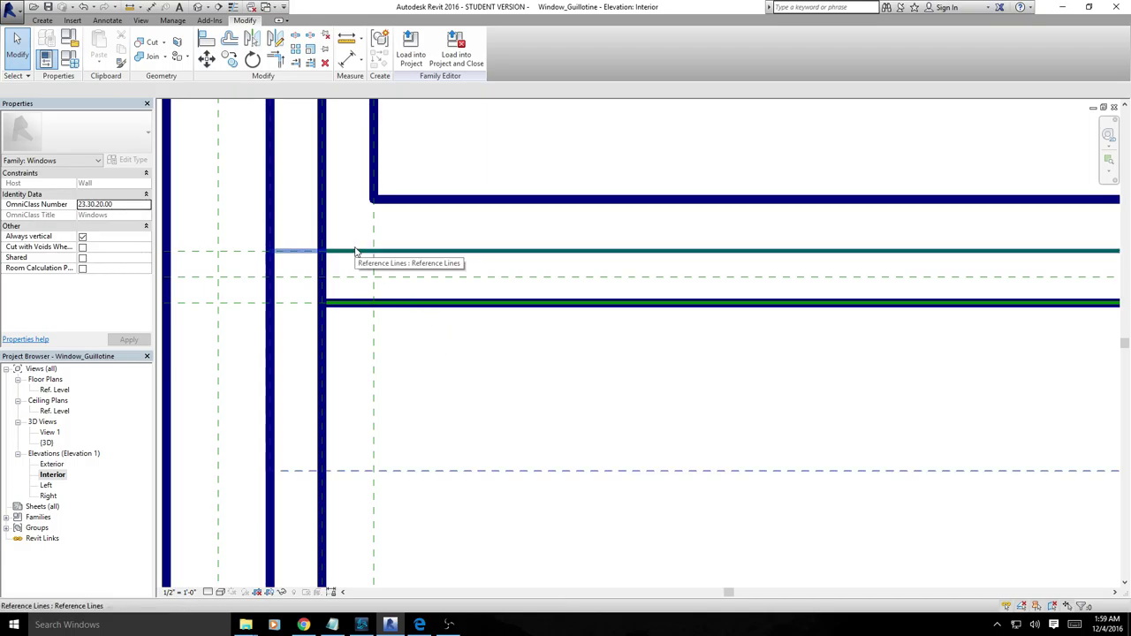
pyautogui.scroll(-5, 355, 251)
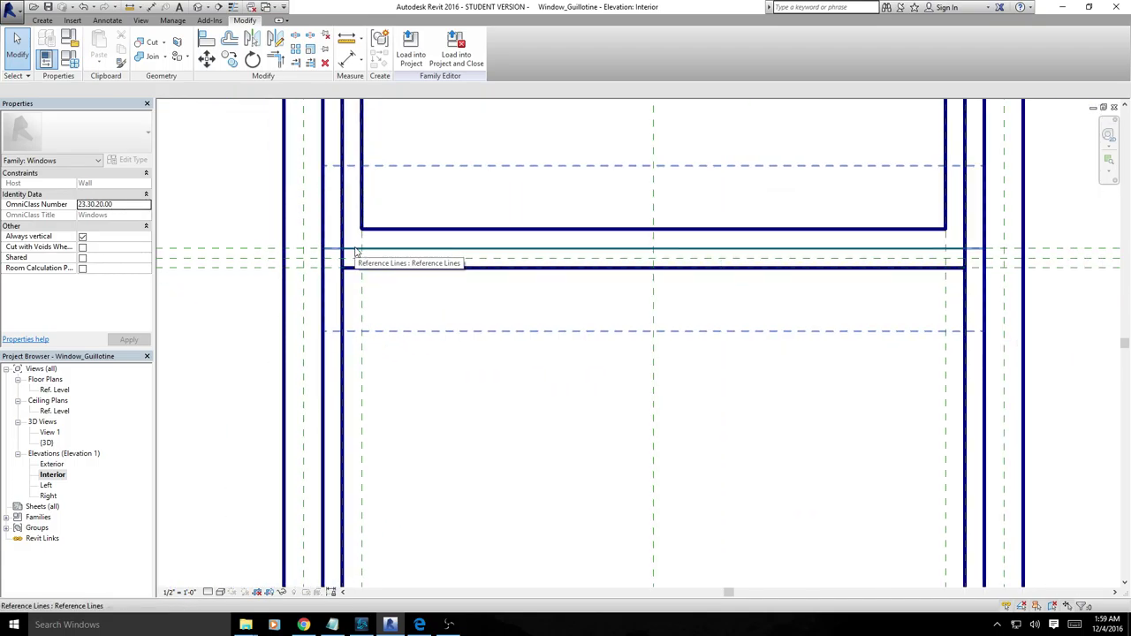
pyautogui.click(356, 252)
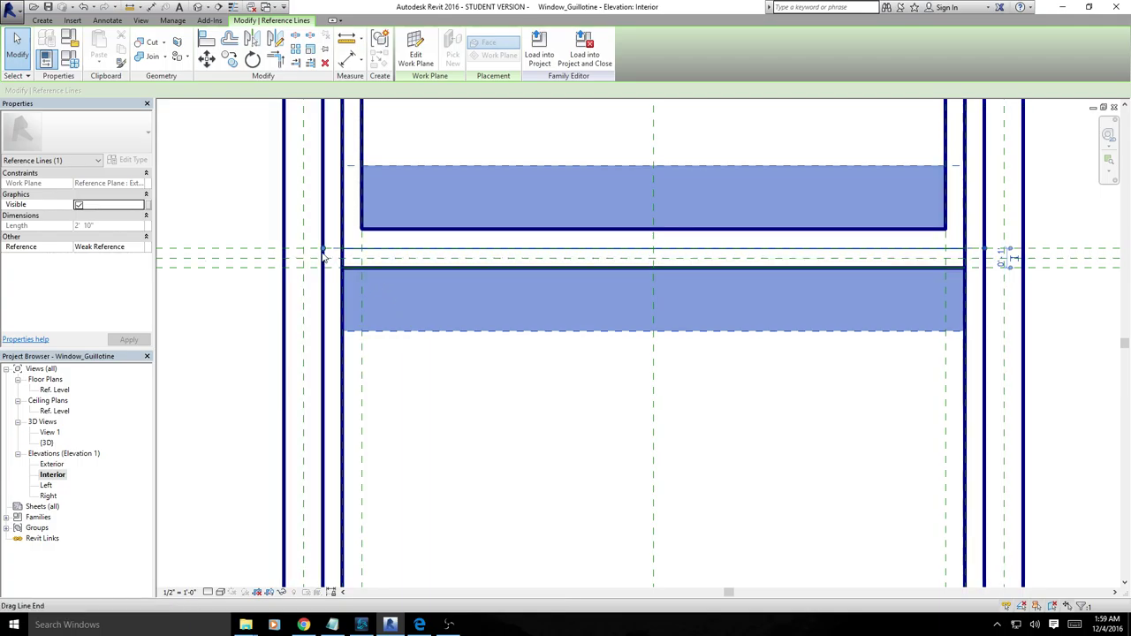
pyautogui.moveTo(477, 422); pyautogui.dragTo(387, 315, button='middle')
pyautogui.press('Escape')
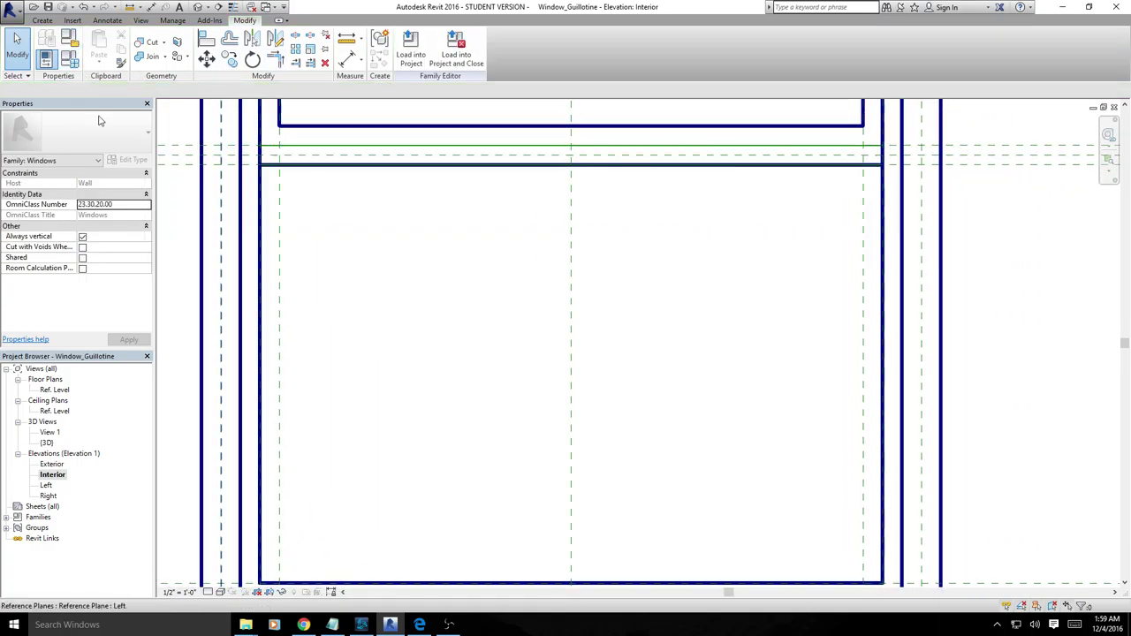
pyautogui.click(42, 21)
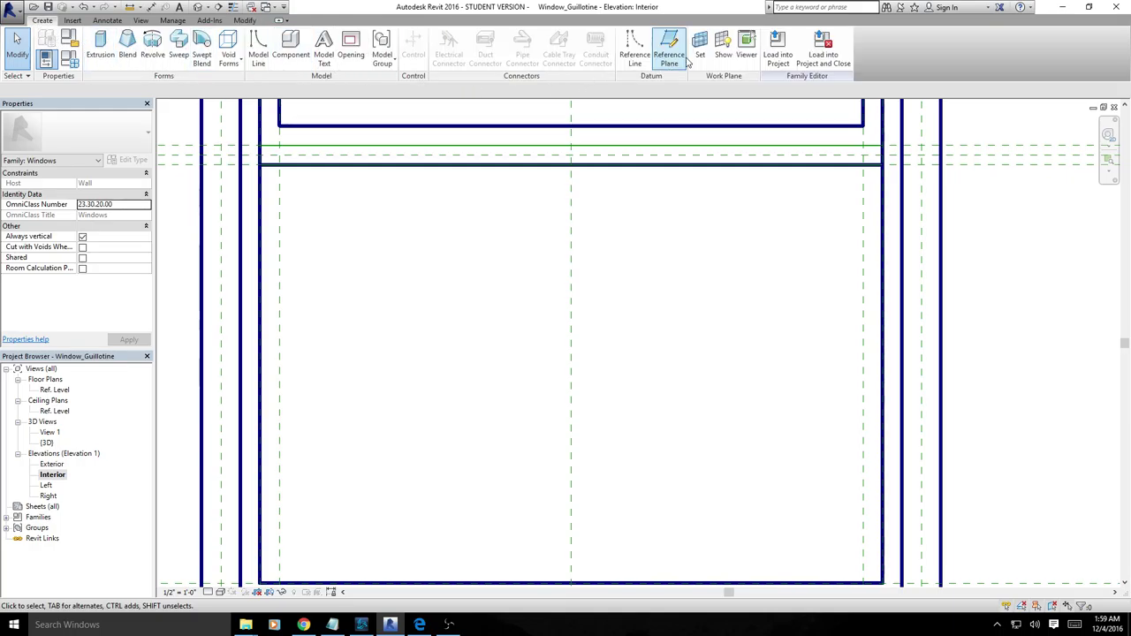
# Draw two chained reference lines along the lower sash frame, snapping to existing endpoints, and verify the loop
pyautogui.click(641, 48)
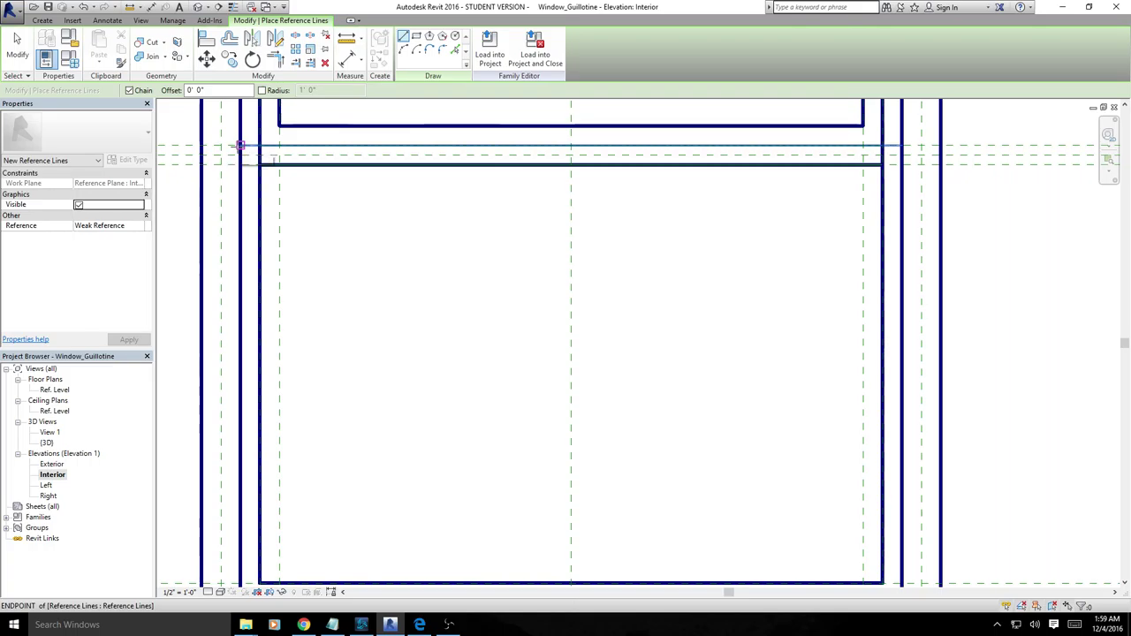
pyautogui.click(239, 146)
pyautogui.moveTo(258, 464); pyautogui.dragTo(245, 319, button='middle')
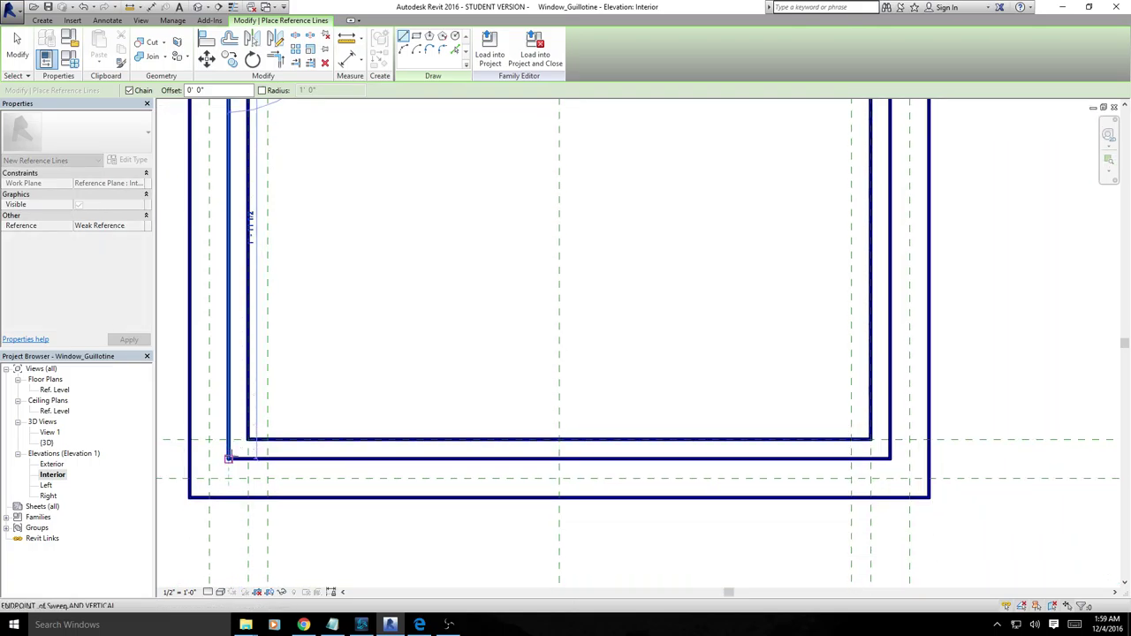
pyautogui.click(888, 457)
pyautogui.moveTo(803, 303); pyautogui.dragTo(820, 493, button='middle')
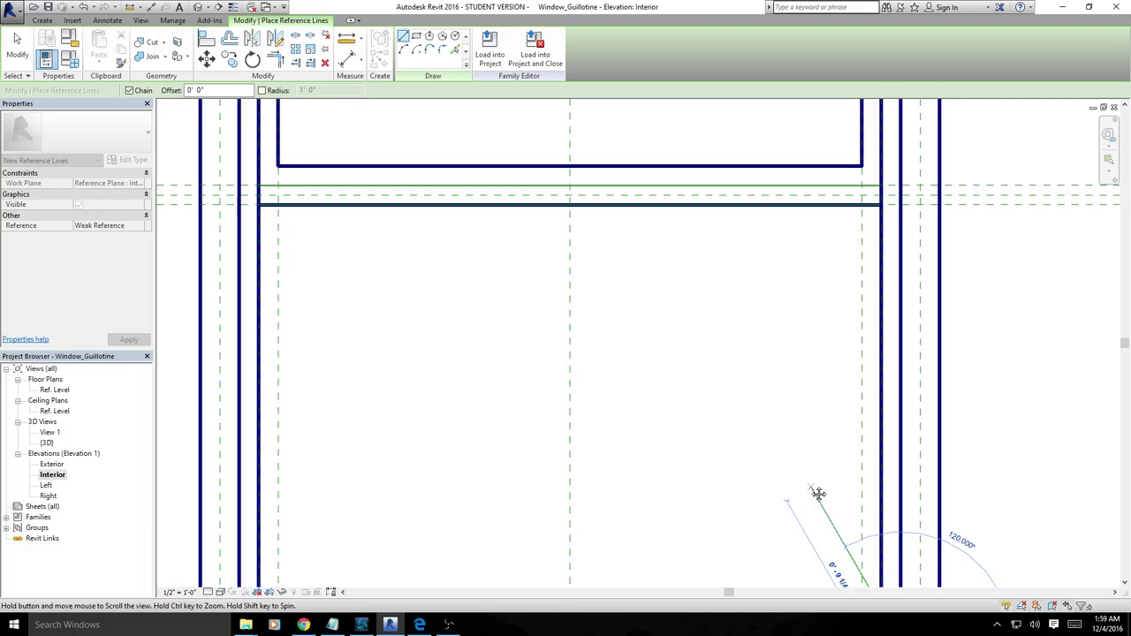
pyautogui.click(901, 185)
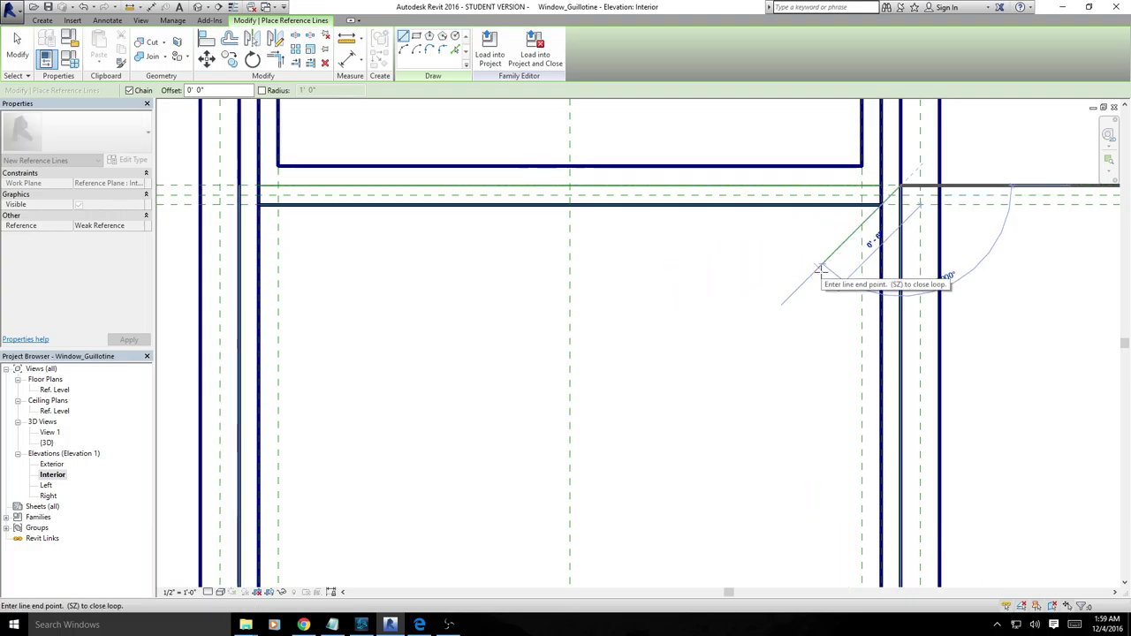
pyautogui.press('Escape')
pyautogui.press('Escape')
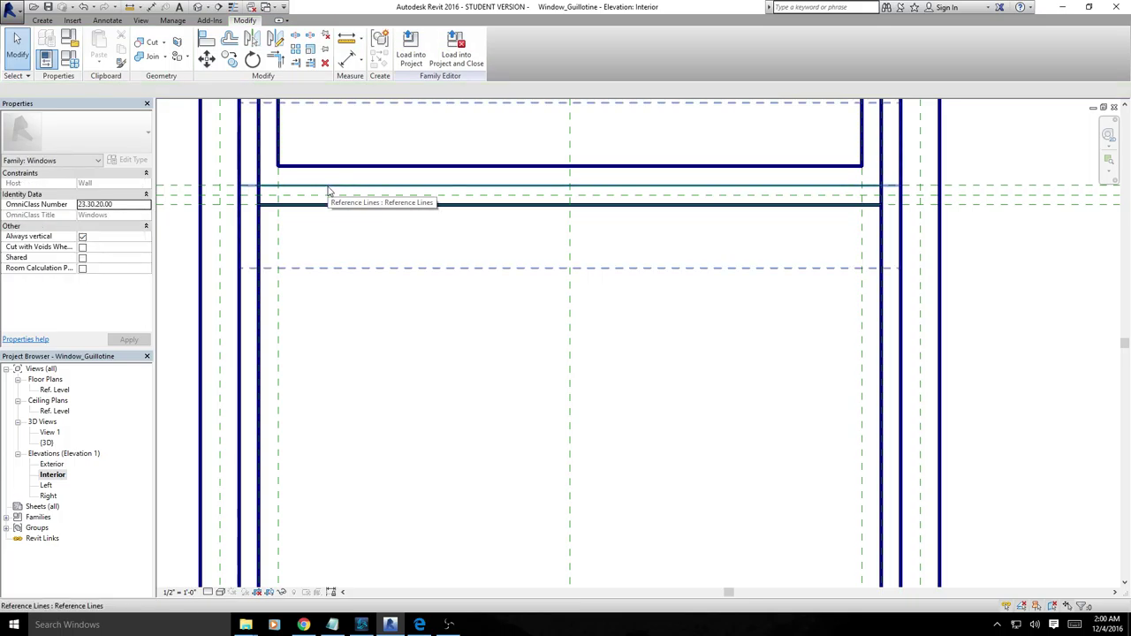
pyautogui.press('Tab')
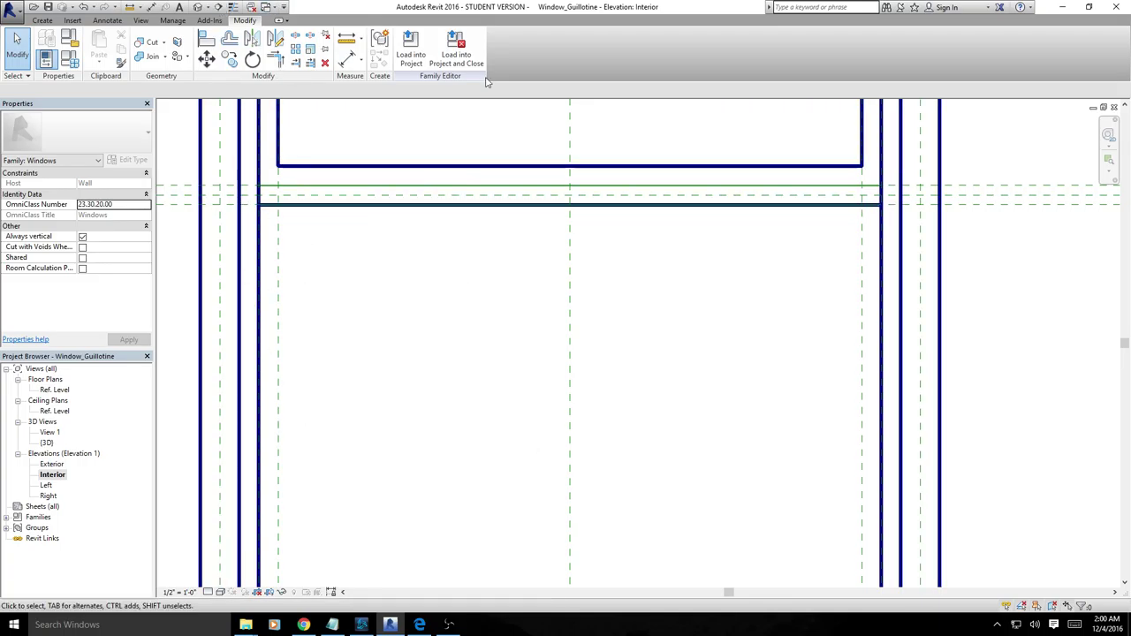
pyautogui.scroll(-1, 437, 303)
pyautogui.moveTo(437, 303); pyautogui.dragTo(361, 267, button='middle')
# Start a new sweep and choose to pick existing lines as its path
pyautogui.click(43, 21)
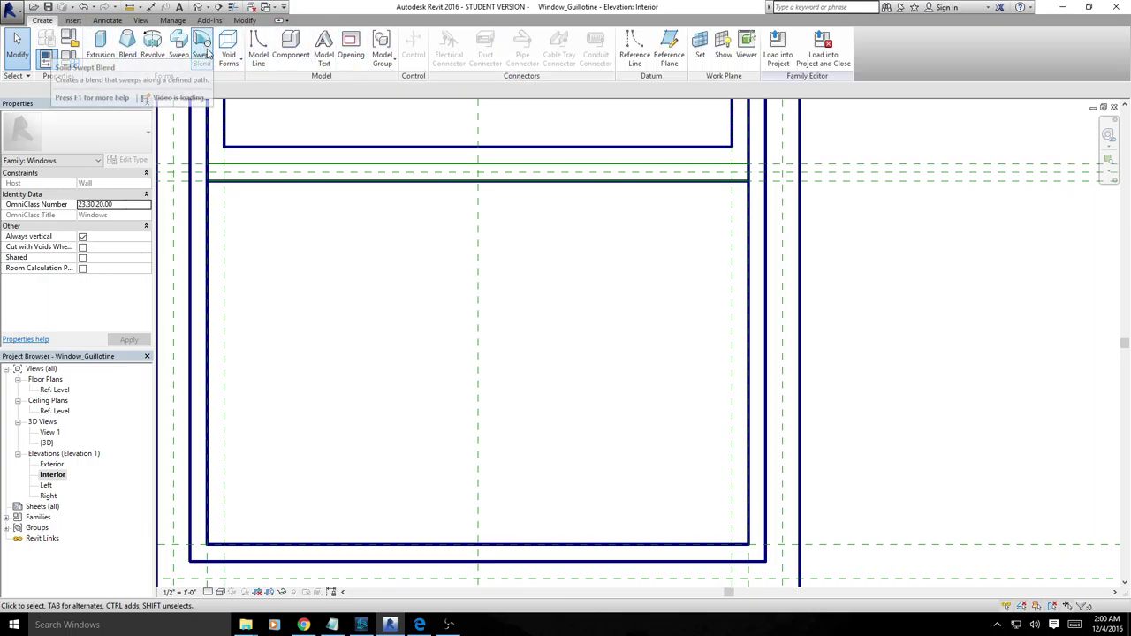
pyautogui.click(179, 54)
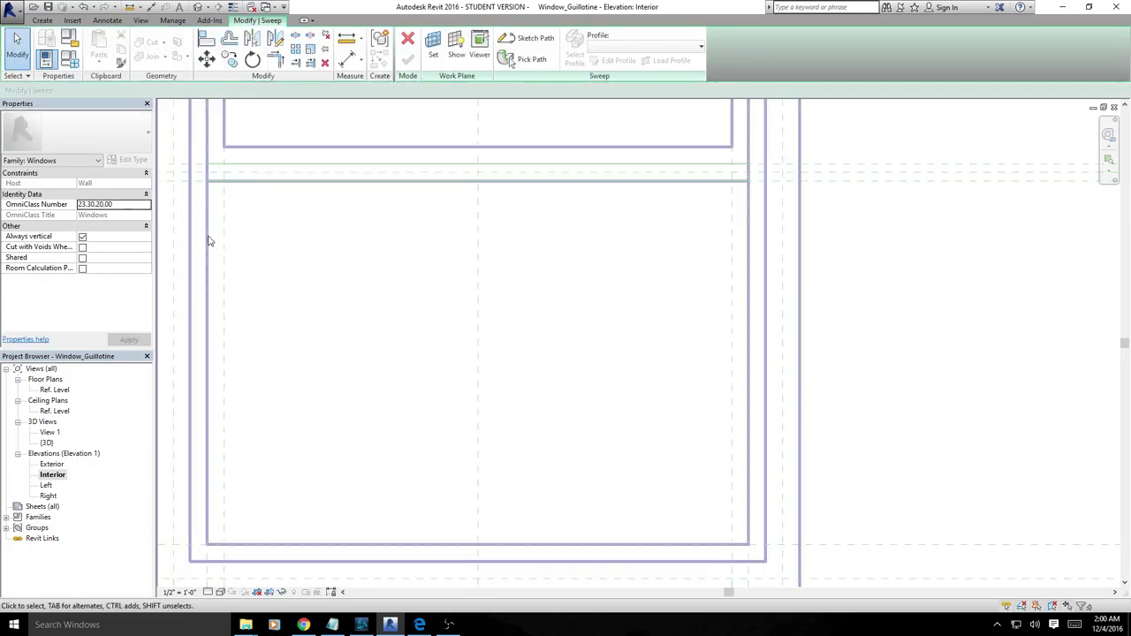
pyautogui.scroll(2, 239, 263)
pyautogui.click(510, 59)
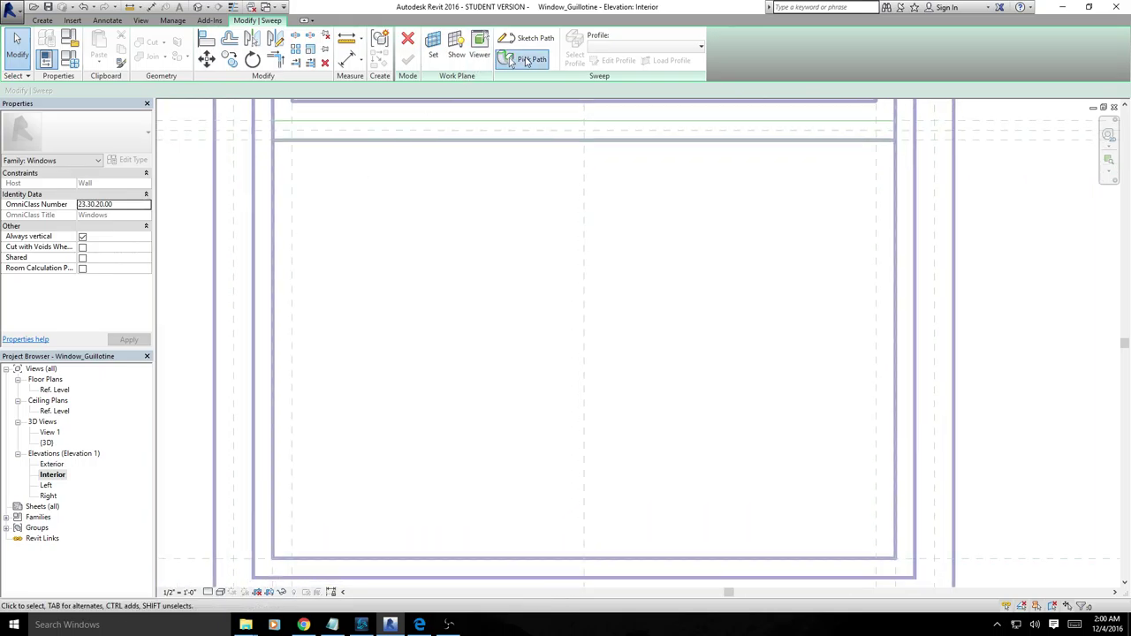
# Pick the lower sash's left, top, right and bottom reference lines as the path loop
pyautogui.moveTo(371, 235); pyautogui.dragTo(339, 256, button='middle')
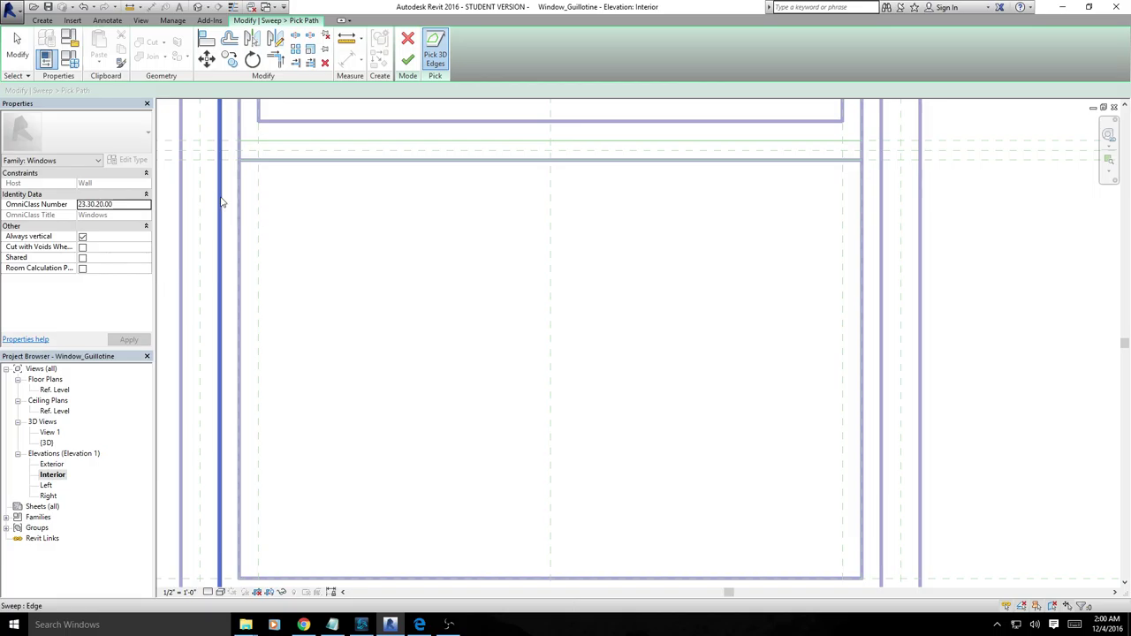
pyautogui.click(223, 202)
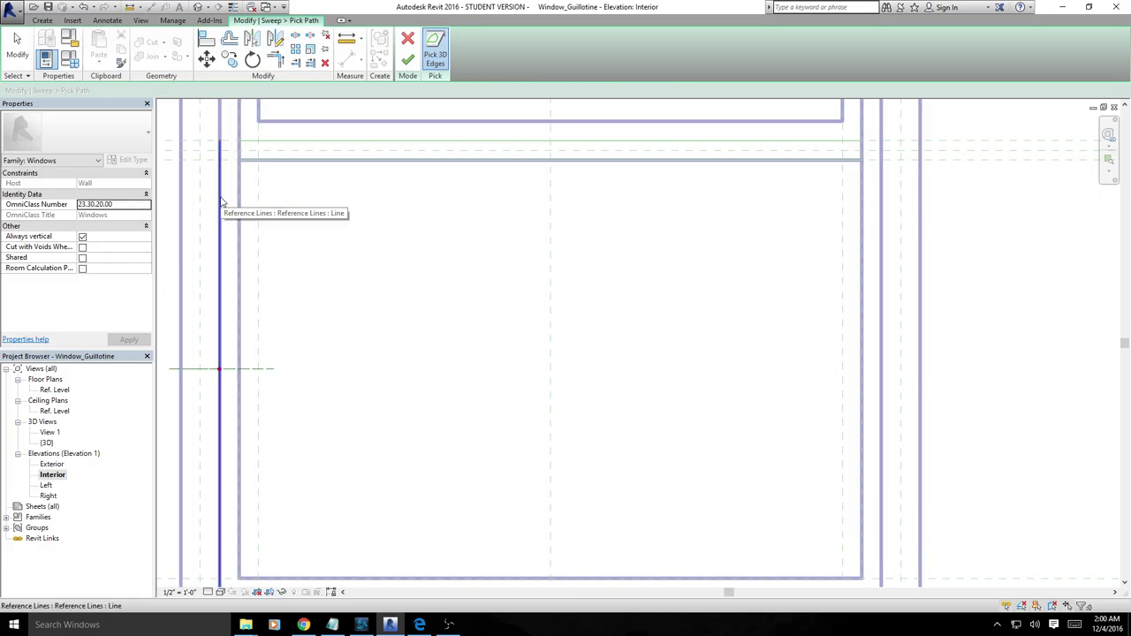
pyautogui.click(339, 151)
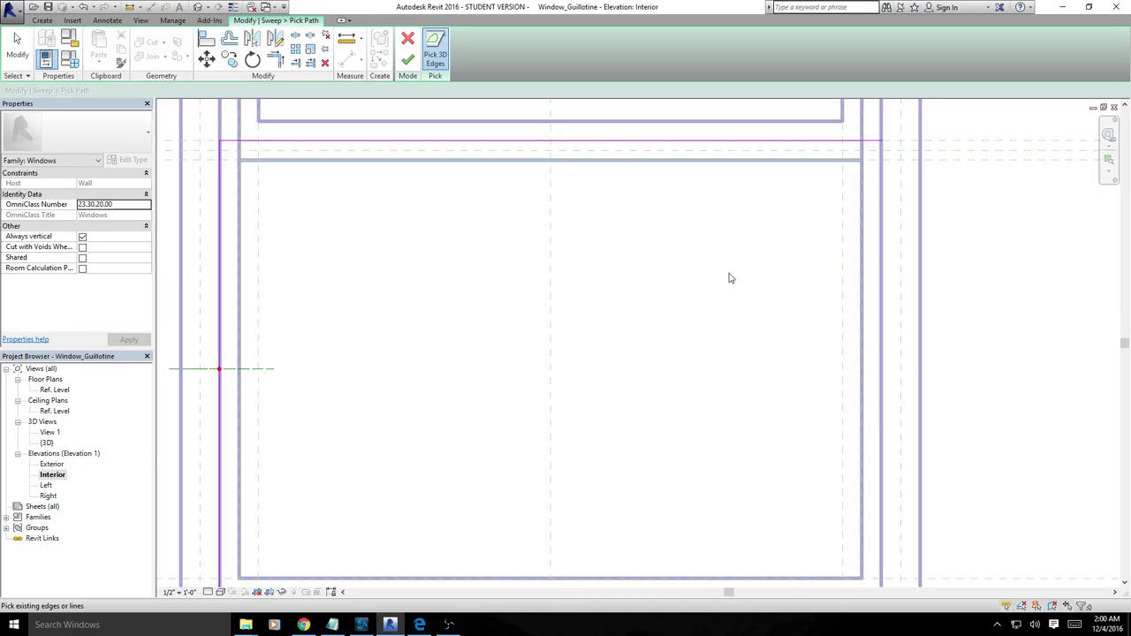
pyautogui.click(881, 242)
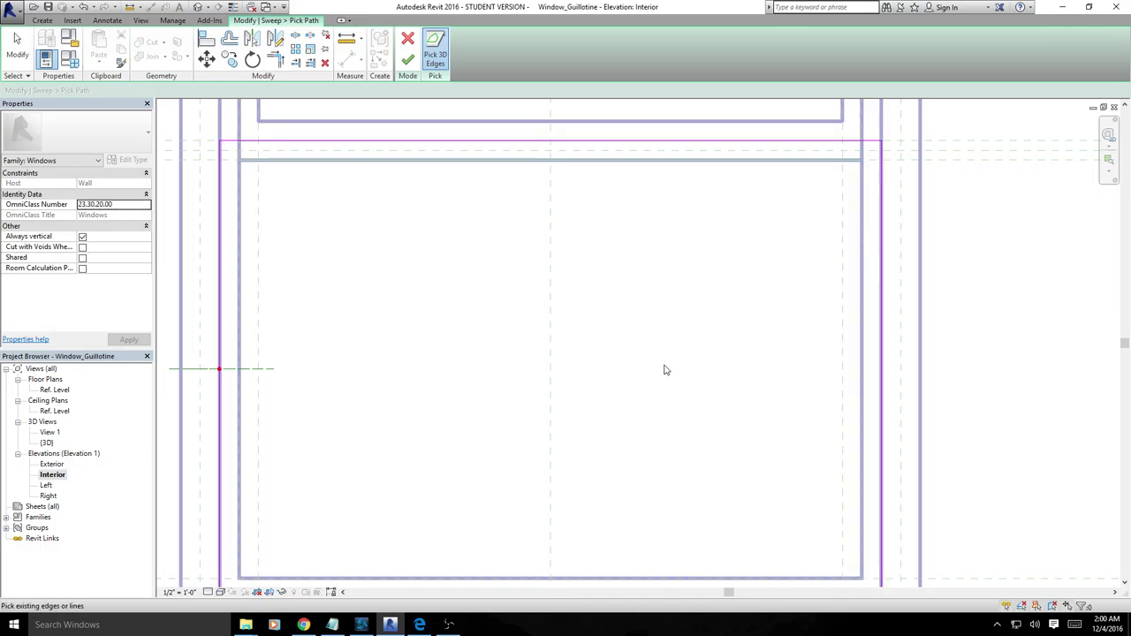
pyautogui.moveTo(664, 369); pyautogui.dragTo(631, 308, button='middle')
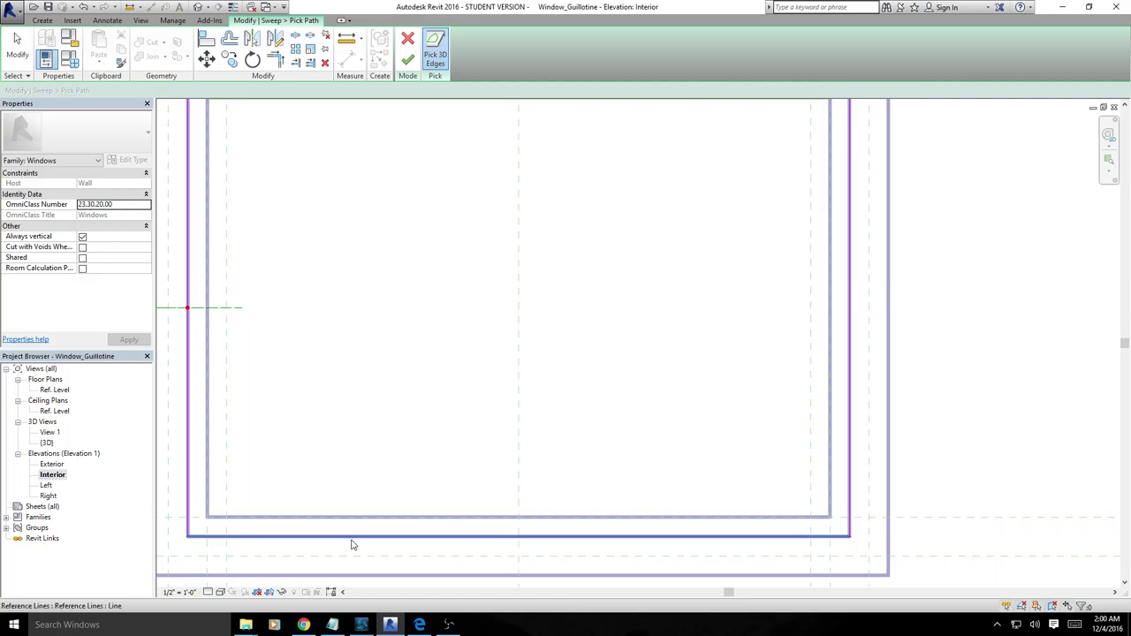
pyautogui.click(438, 537)
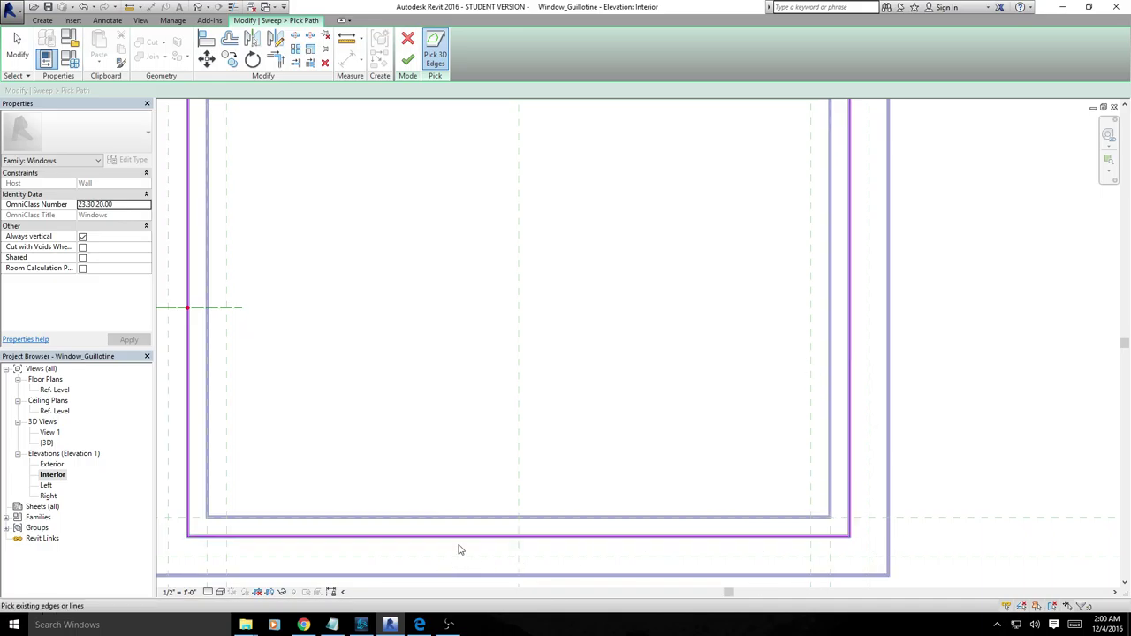
pyautogui.moveTo(392, 321); pyautogui.dragTo(386, 409, button='middle')
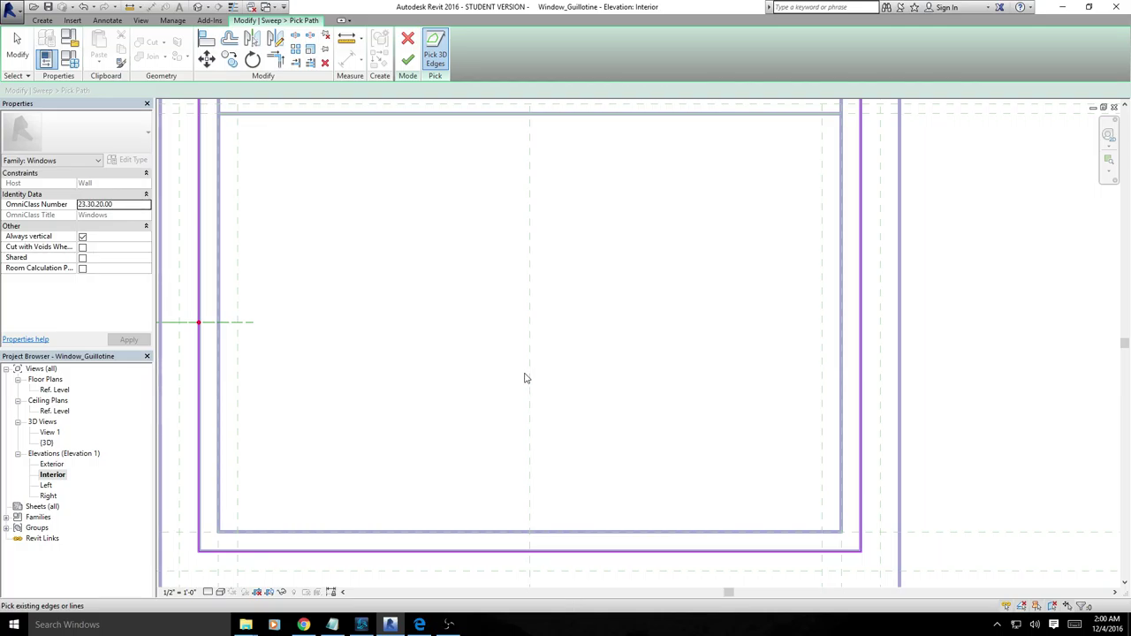
pyautogui.scroll(-2, 495, 292)
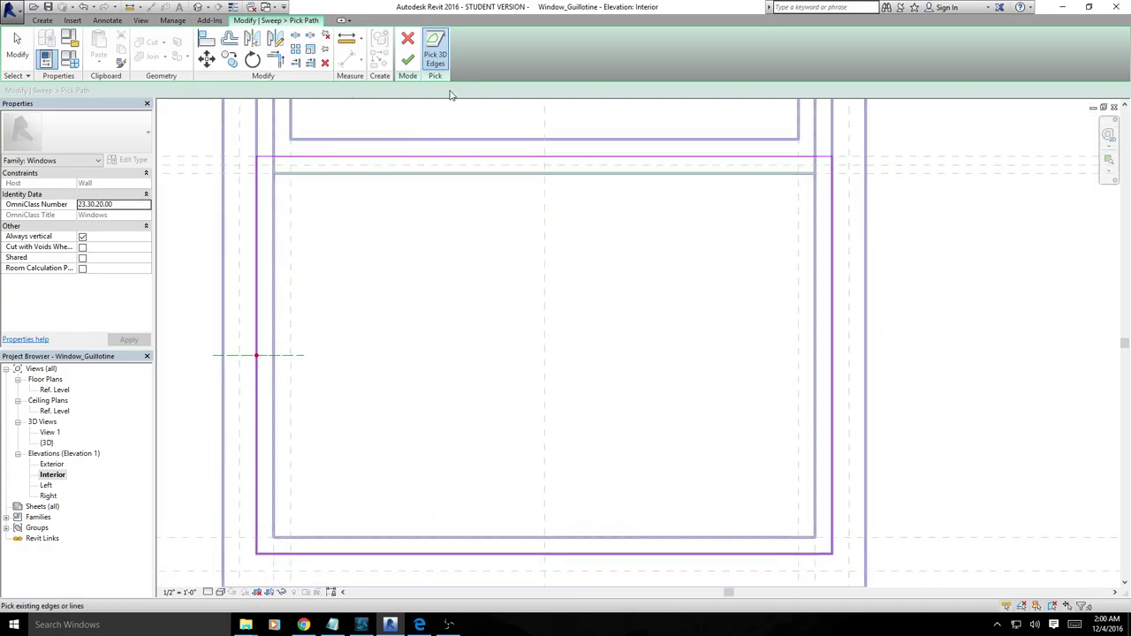
# Try finishing the path, dismiss the multiple-loop error, and delete the top path line
pyautogui.click(408, 63)
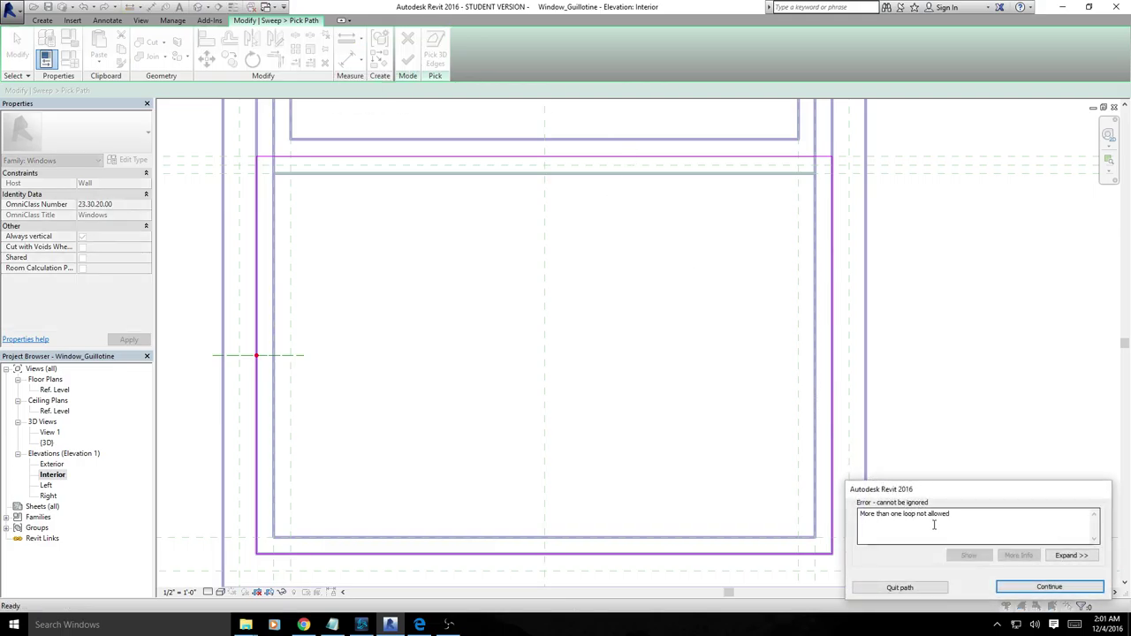
pyautogui.click(1026, 588)
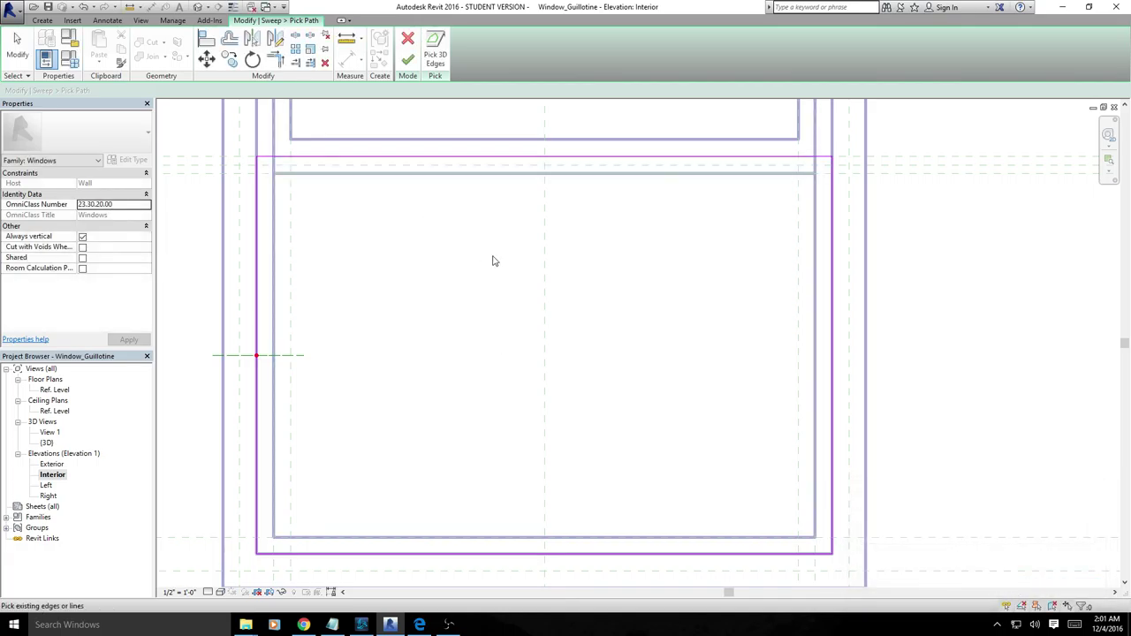
pyautogui.moveTo(520, 275); pyautogui.dragTo(546, 306, button='middle')
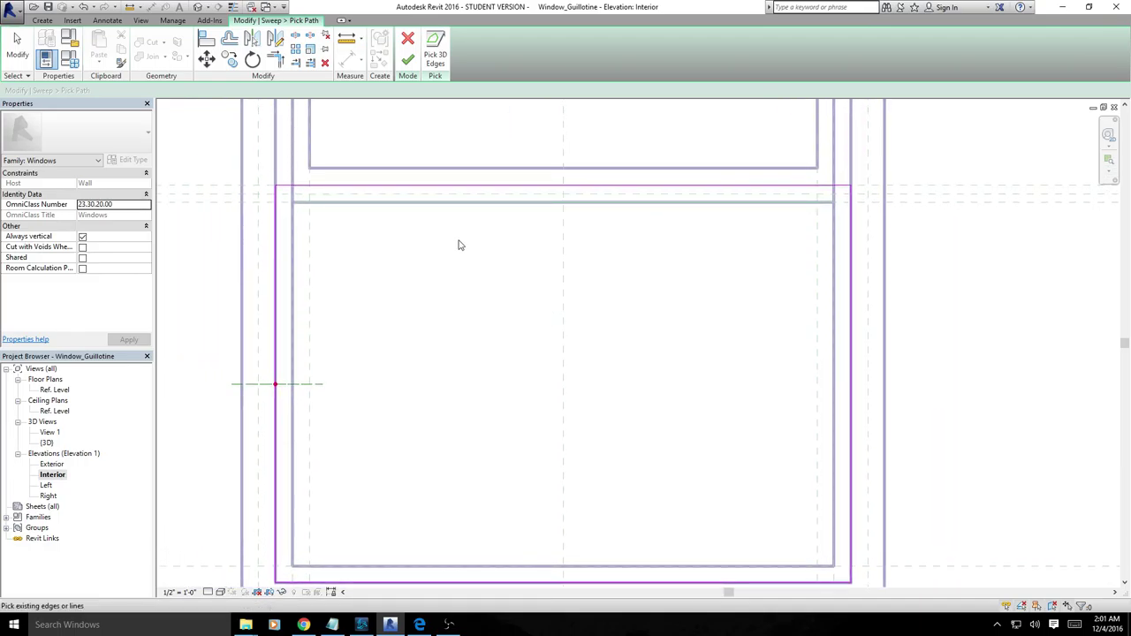
pyautogui.click(343, 191)
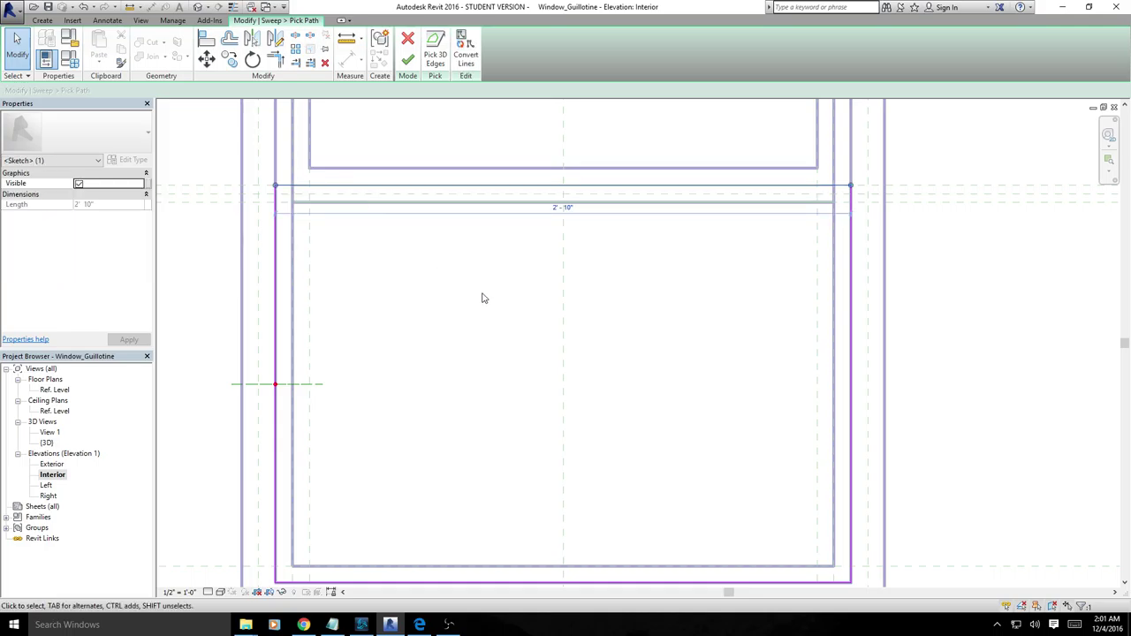
pyautogui.press('Delete')
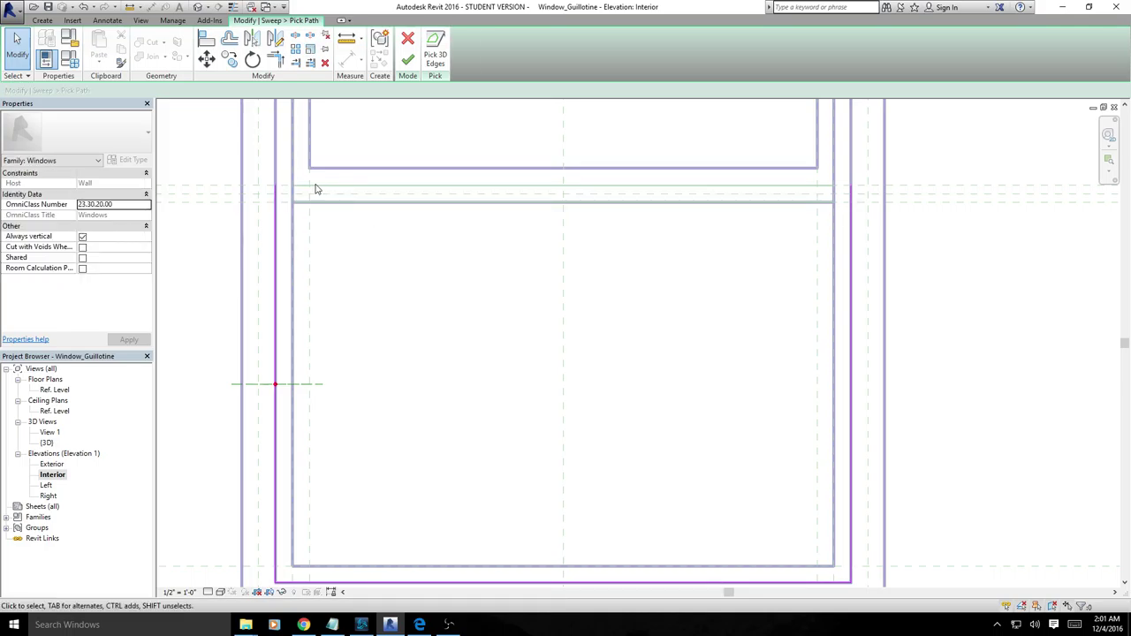
# Return briefly to edge picking, then cancel the sweep path edit
pyautogui.click(435, 49)
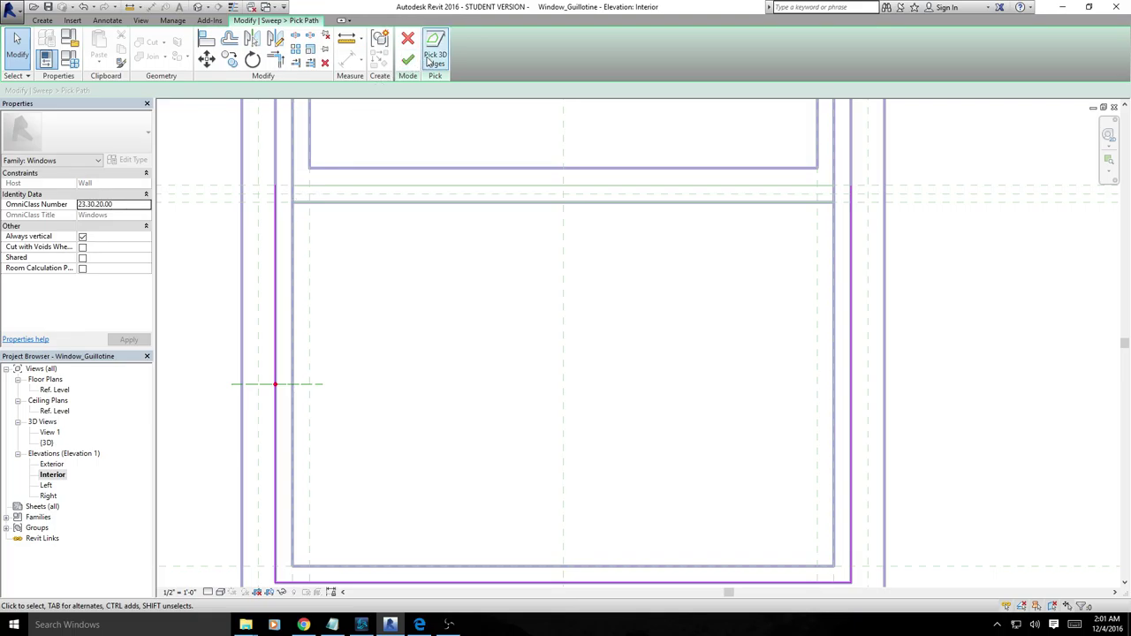
pyautogui.press('Escape')
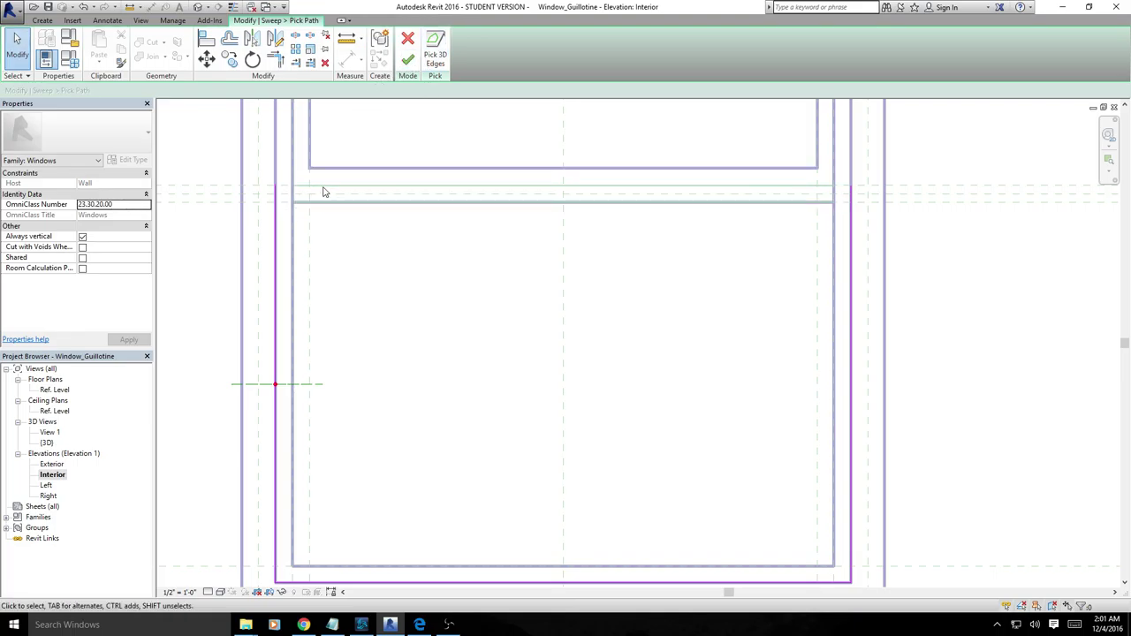
pyautogui.click(409, 38)
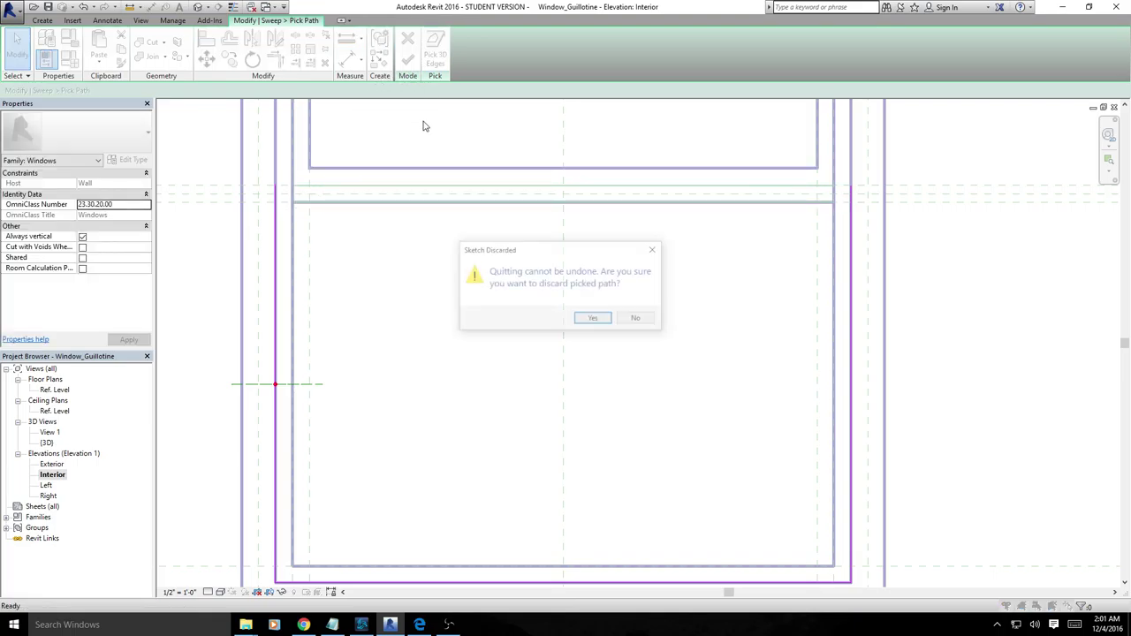
# Confirm discarding the picked path, then select the lines across the window's middle
pyautogui.click(589, 320)
pyautogui.scroll(-3, 299, 177)
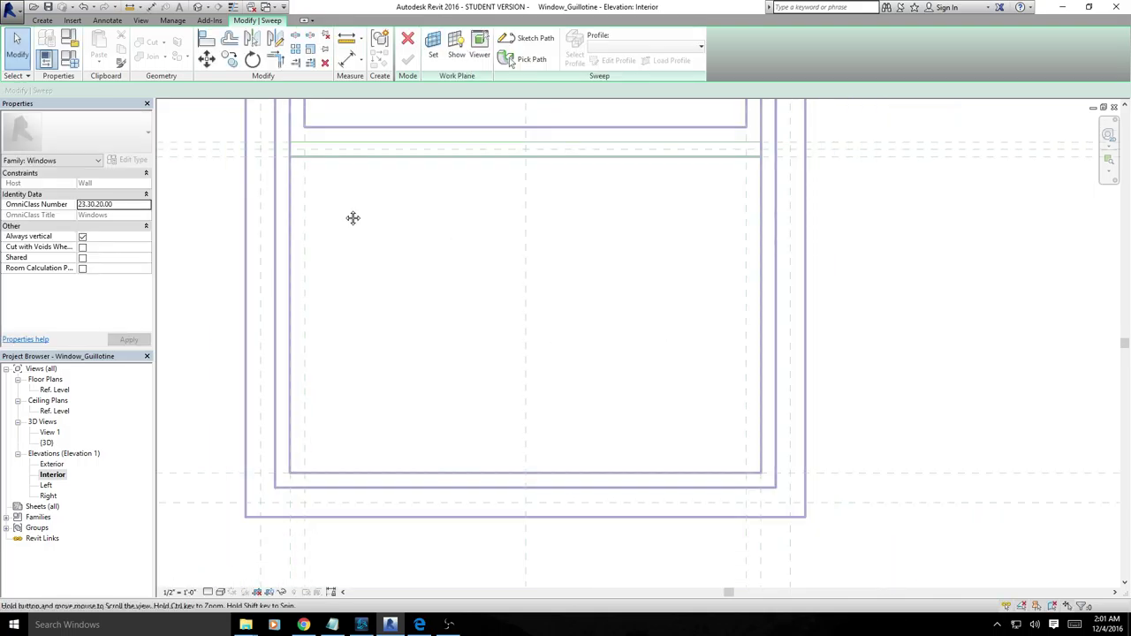
pyautogui.moveTo(216, 239); pyautogui.dragTo(938, 305)
pyautogui.moveTo(177, 181); pyautogui.dragTo(866, 341)
pyautogui.click(407, 39)
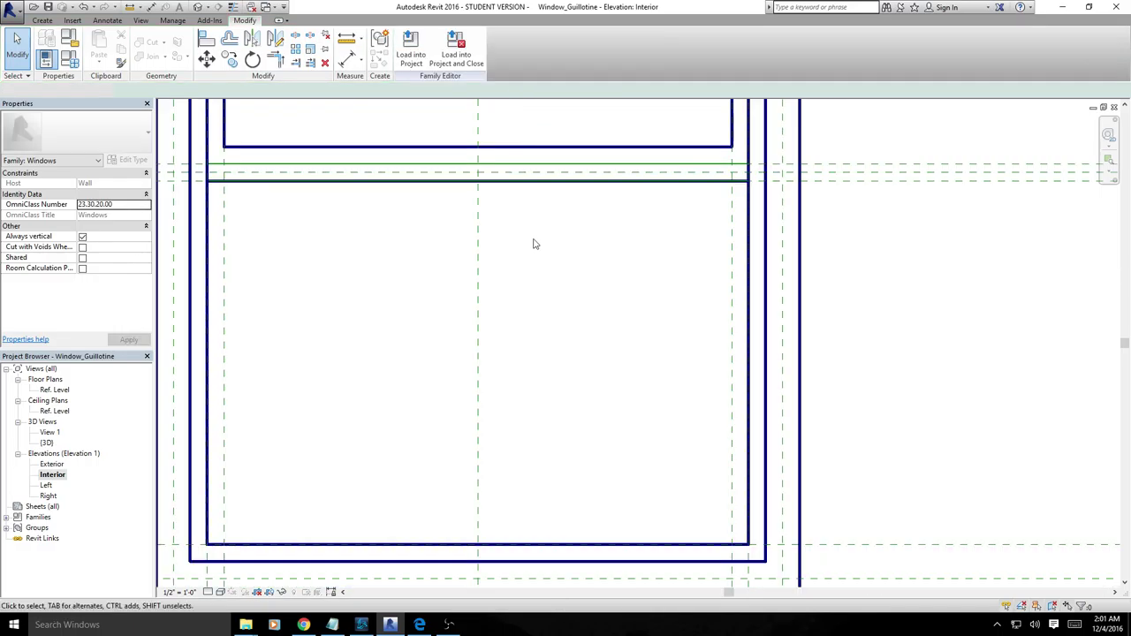
pyautogui.scroll(-4, 301, 213)
pyautogui.moveTo(224, 181); pyautogui.dragTo(738, 214)
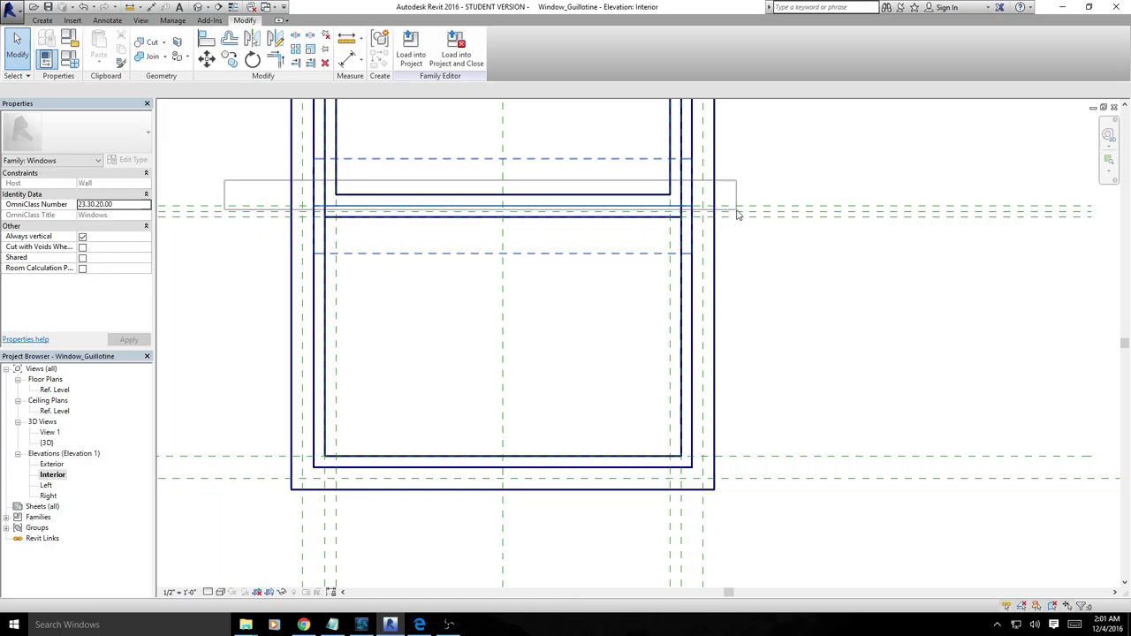
pyautogui.moveTo(738, 214); pyautogui.dragTo(738, 214)
pyautogui.scroll(4, 379, 216)
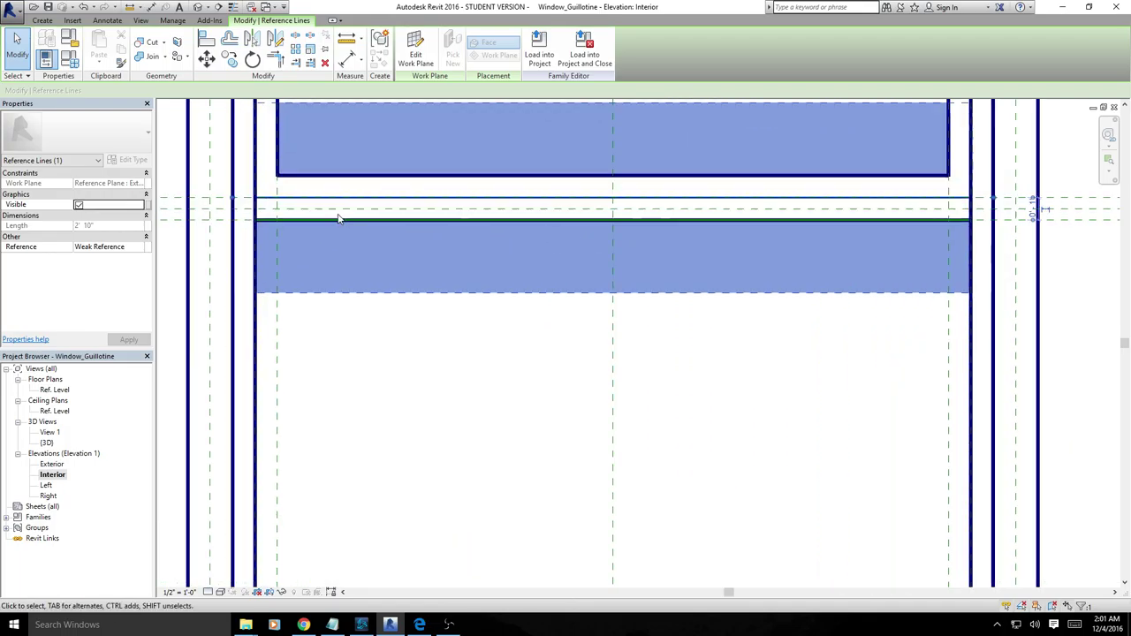
pyautogui.click(313, 308)
pyautogui.scroll(-3, 495, 324)
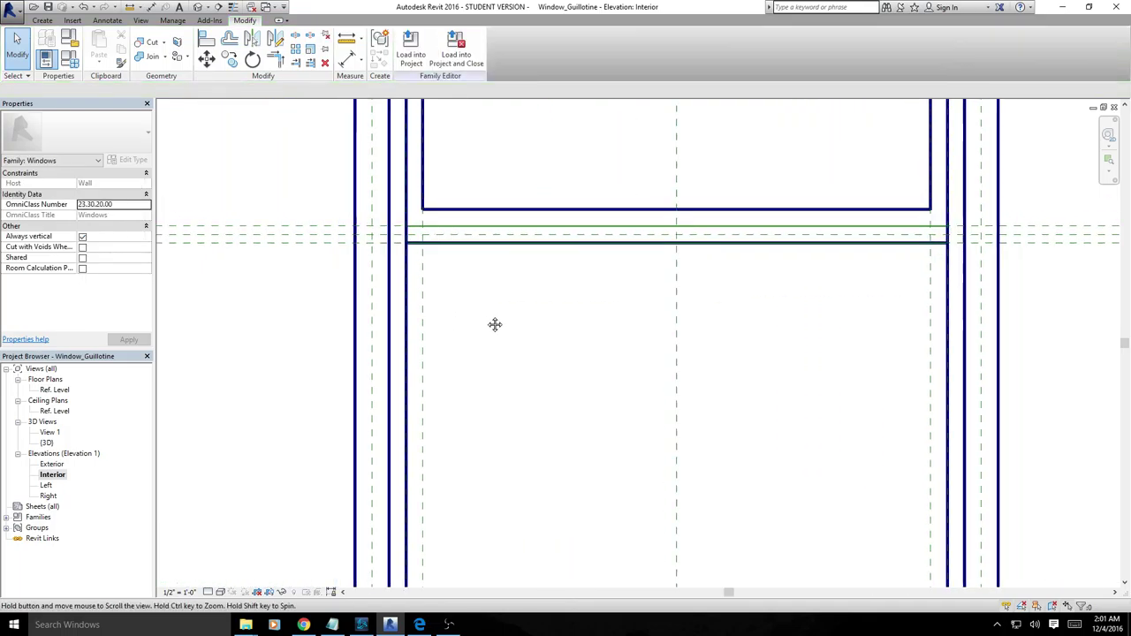
pyautogui.scroll(-1, 424, 296)
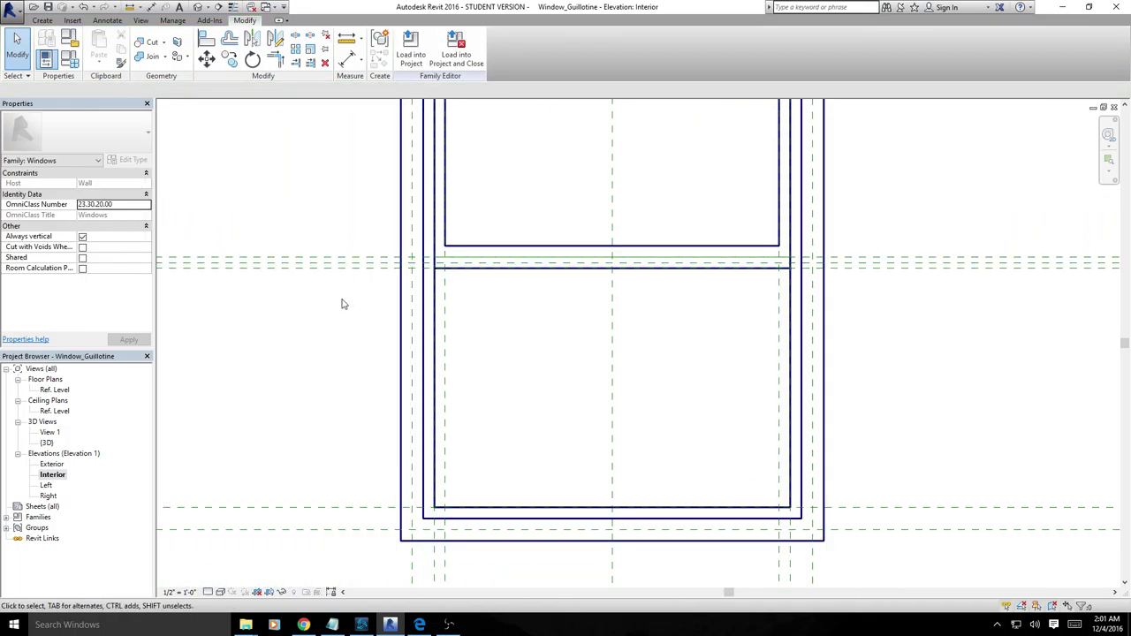
pyautogui.scroll(1, 329, 274)
pyautogui.scroll(2, 320, 274)
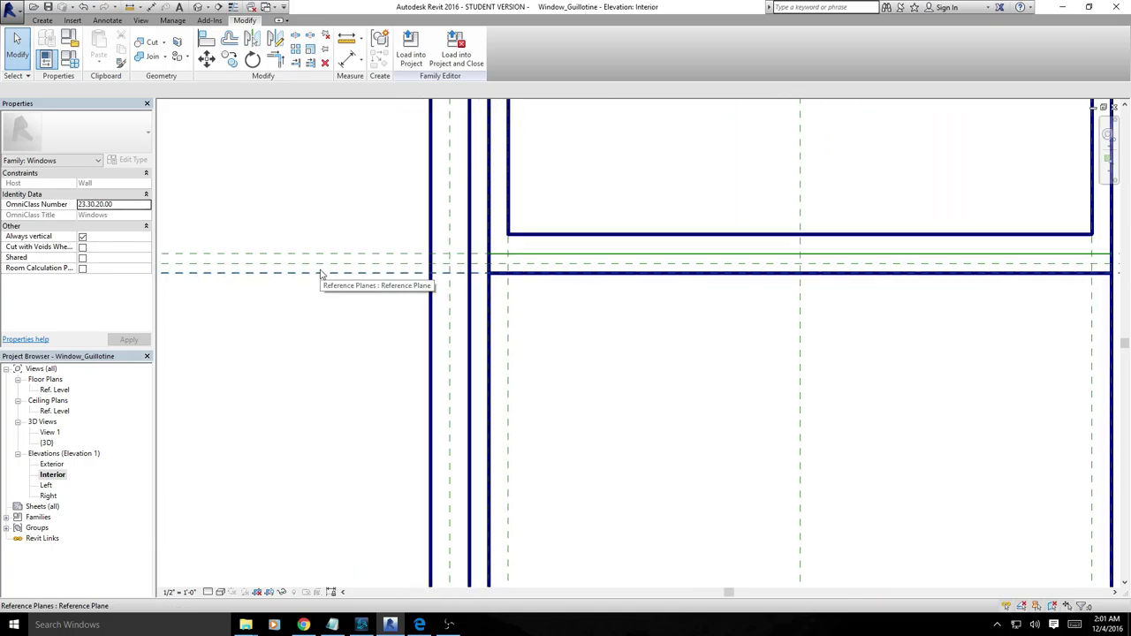
pyautogui.click(320, 273)
pyautogui.click(417, 290)
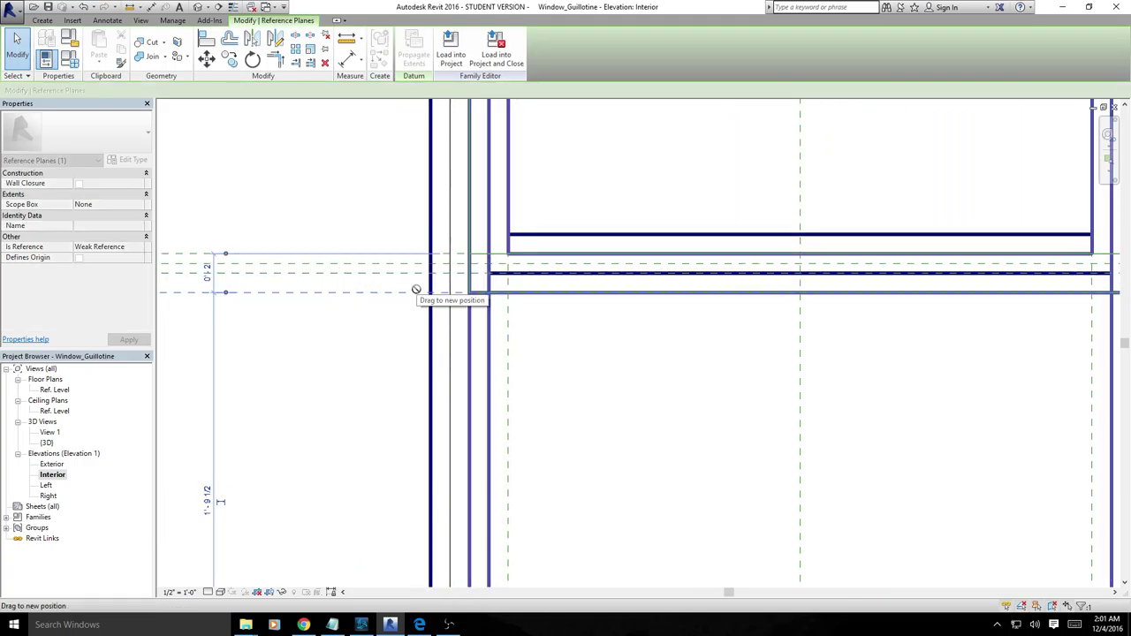
pyautogui.press('Down')
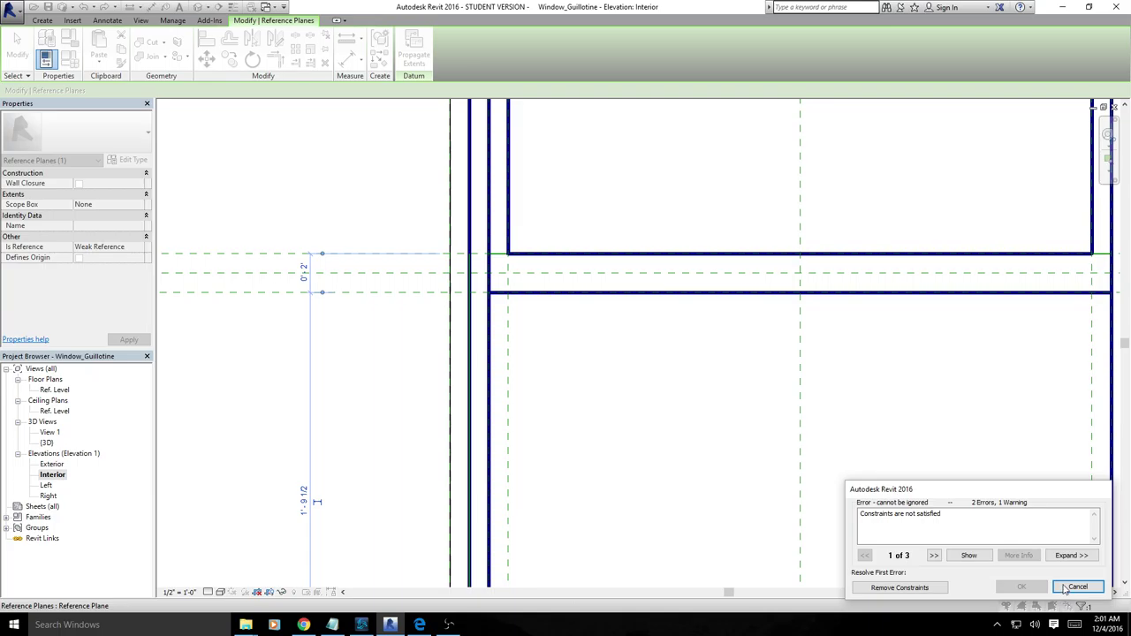
pyautogui.click(1076, 587)
pyautogui.scroll(-2, 540, 328)
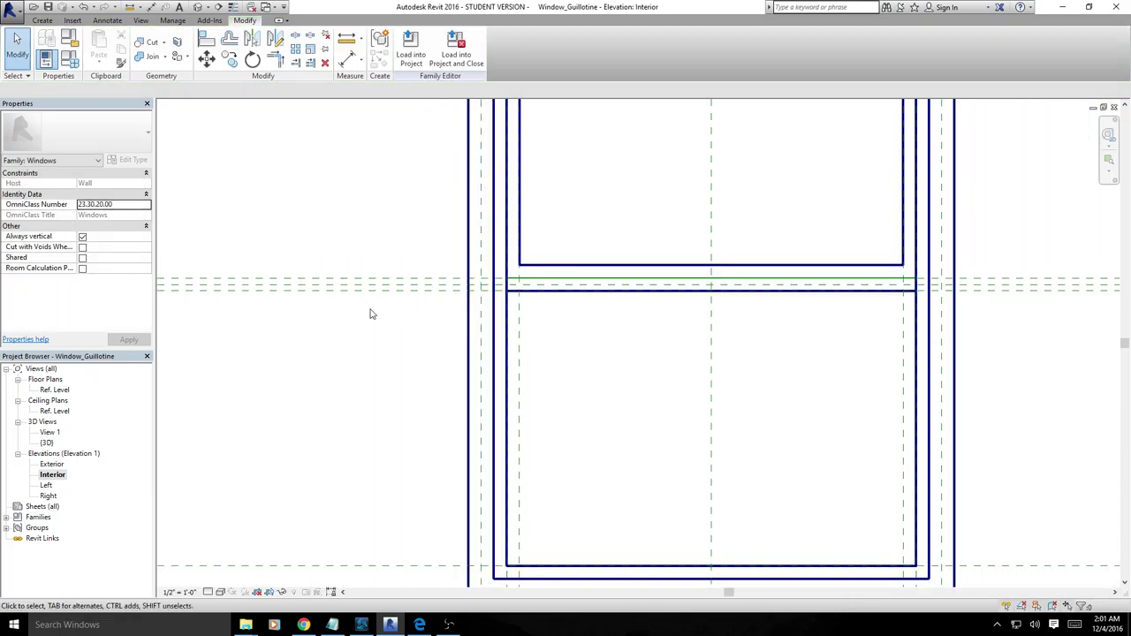
pyautogui.scroll(1, 349, 292)
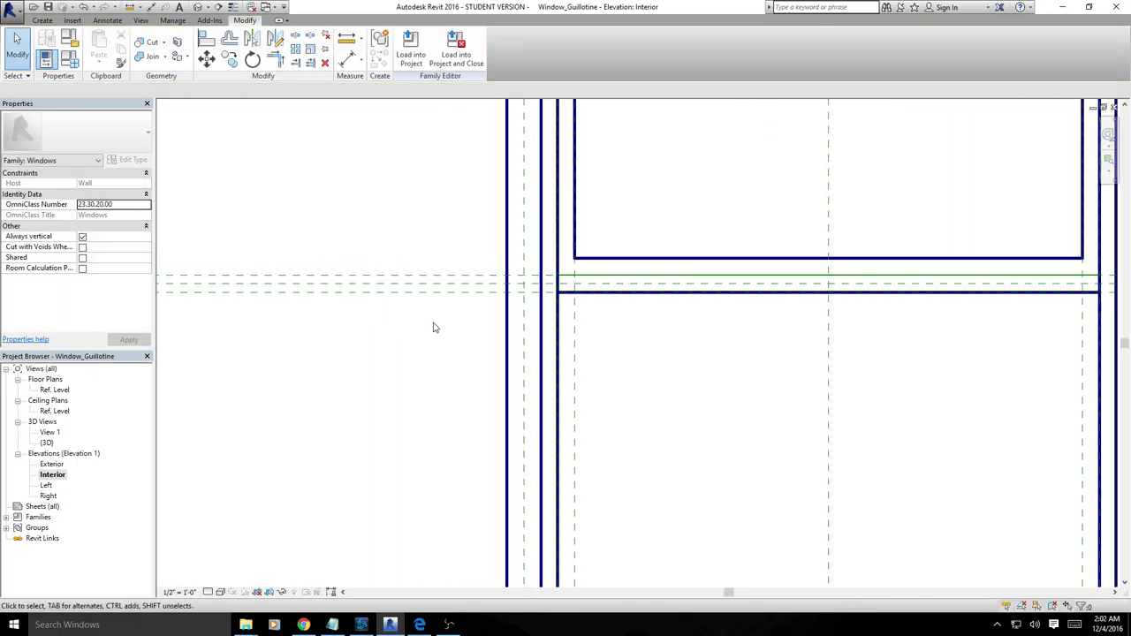
pyautogui.click(576, 292)
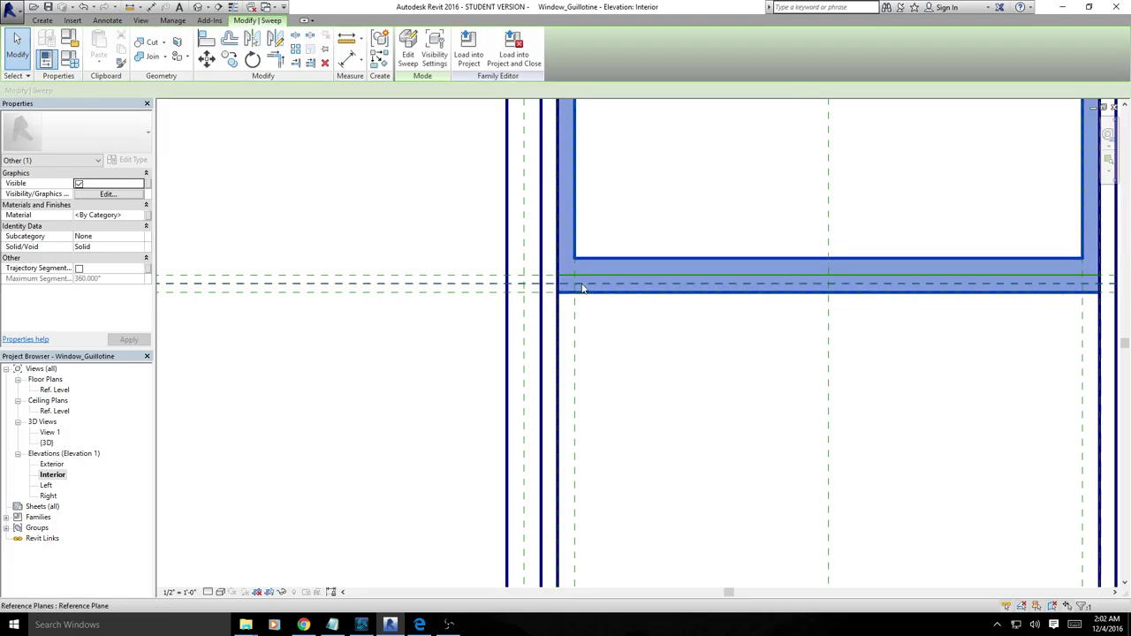
pyautogui.press('Escape')
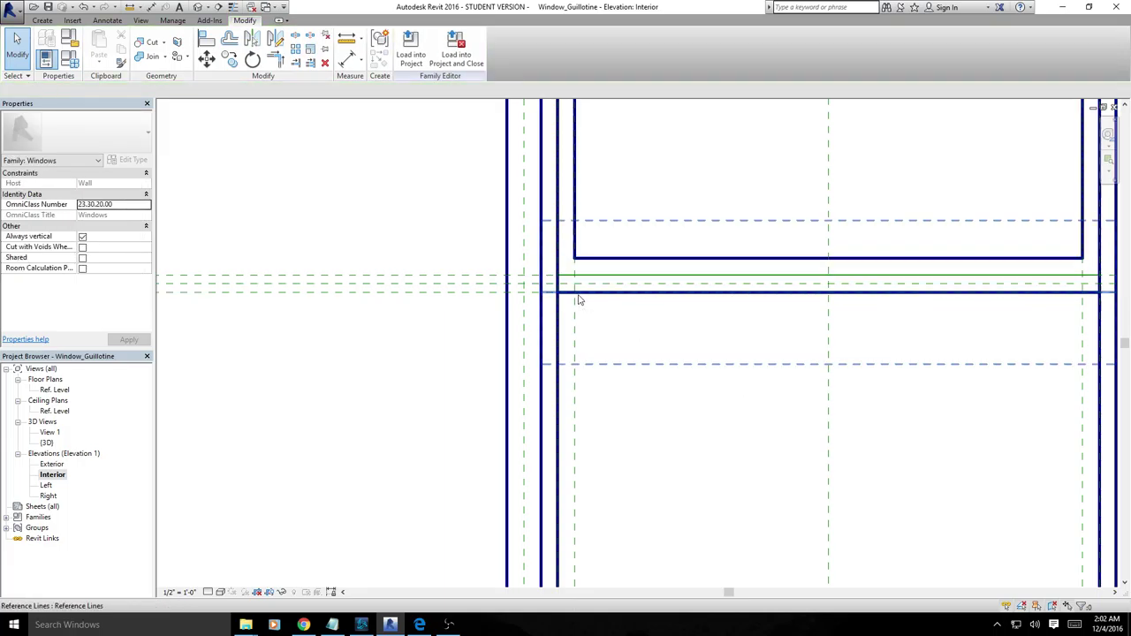
pyautogui.click(579, 301)
pyautogui.scroll(-3, 651, 326)
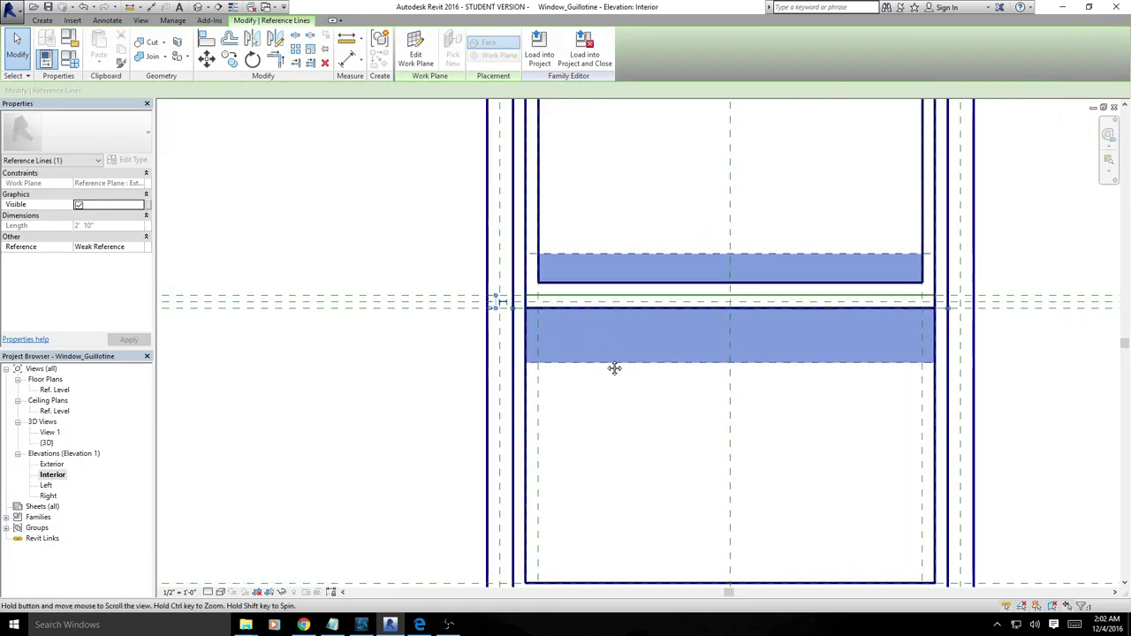
pyautogui.press('Escape')
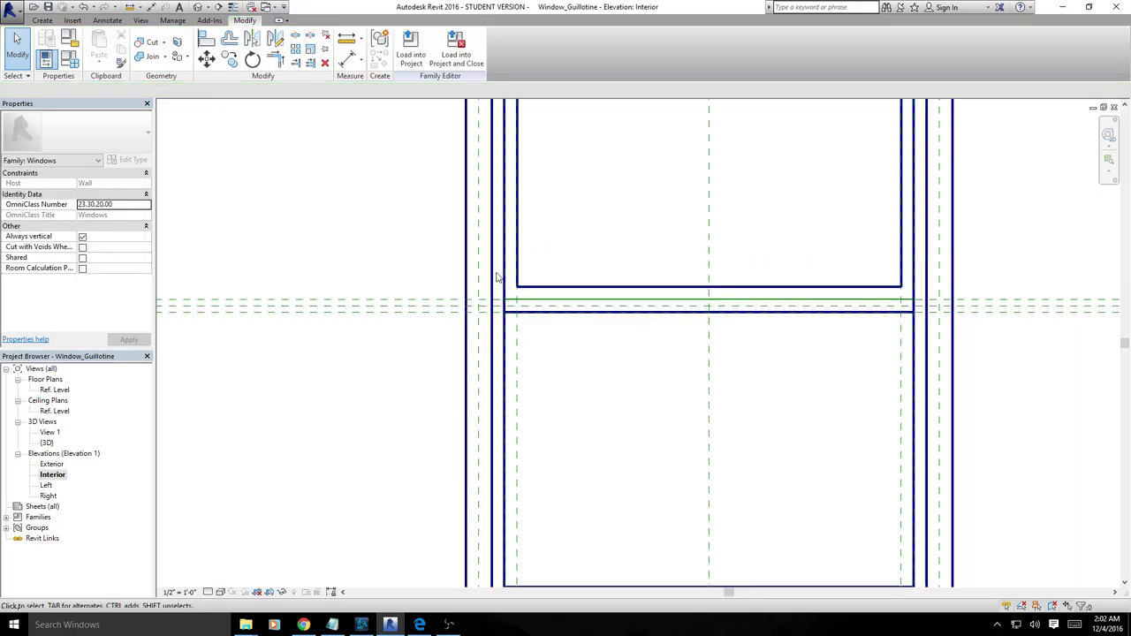
pyautogui.scroll(-2, 483, 262)
pyautogui.scroll(-1, 484, 262)
pyautogui.moveTo(416, 146); pyautogui.dragTo(537, 401)
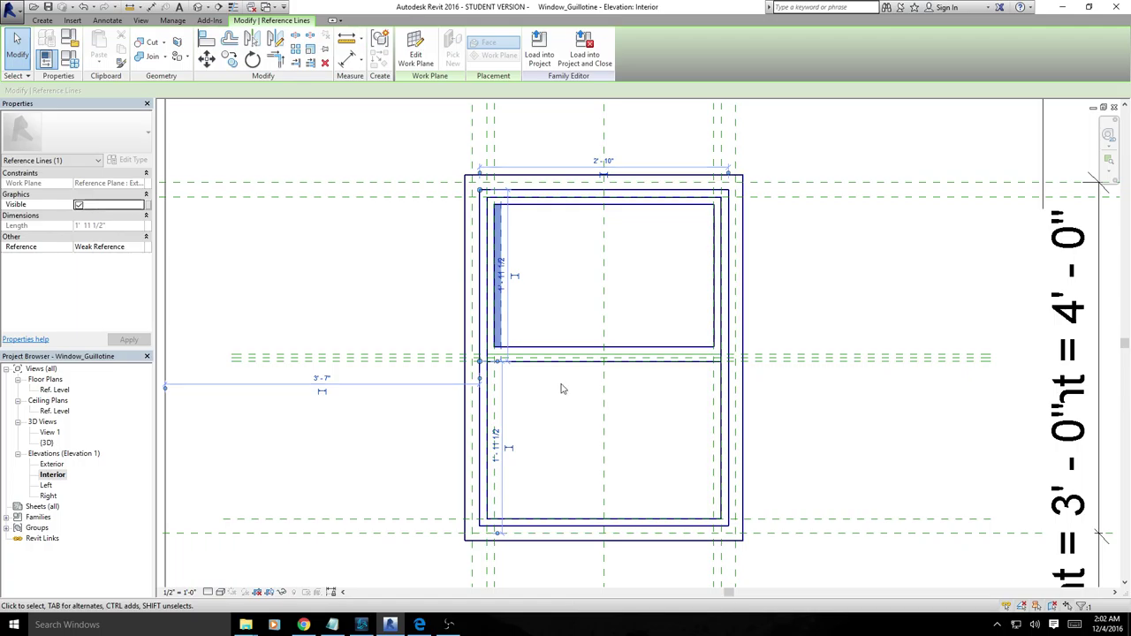
pyautogui.click(687, 136)
pyautogui.moveTo(687, 136); pyautogui.dragTo(808, 383)
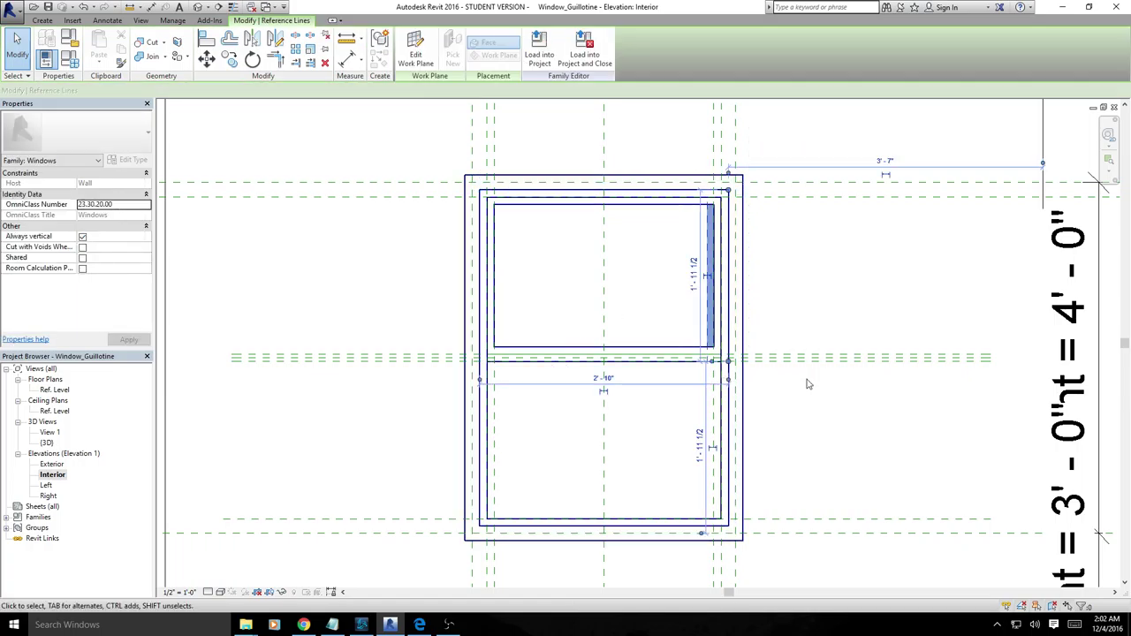
pyautogui.moveTo(417, 138); pyautogui.dragTo(804, 277)
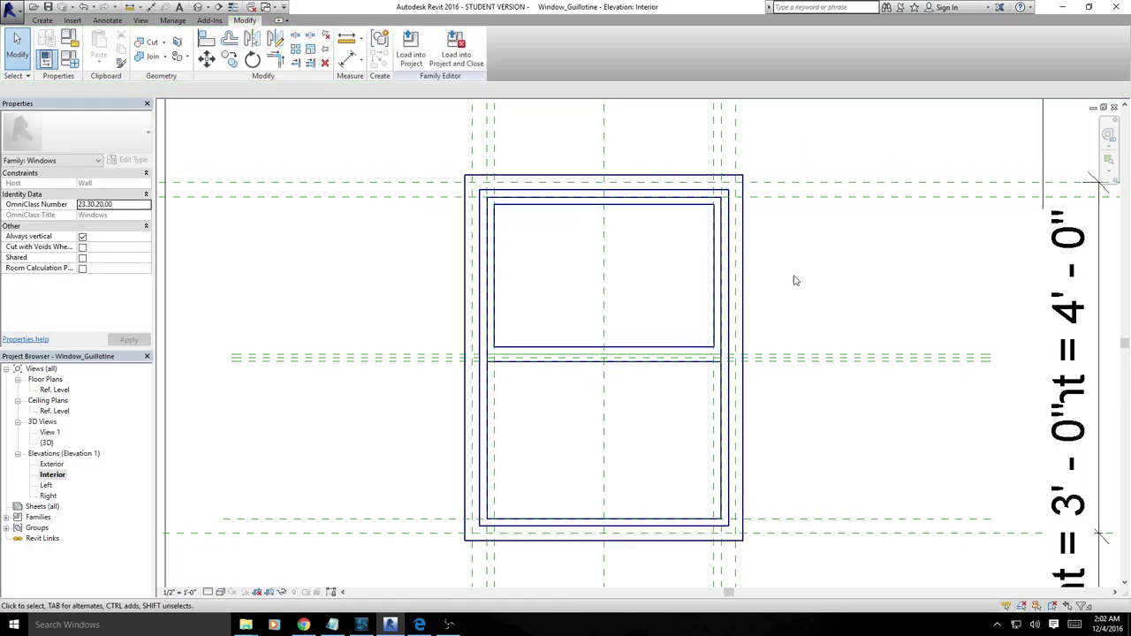
pyautogui.scroll(4, 555, 382)
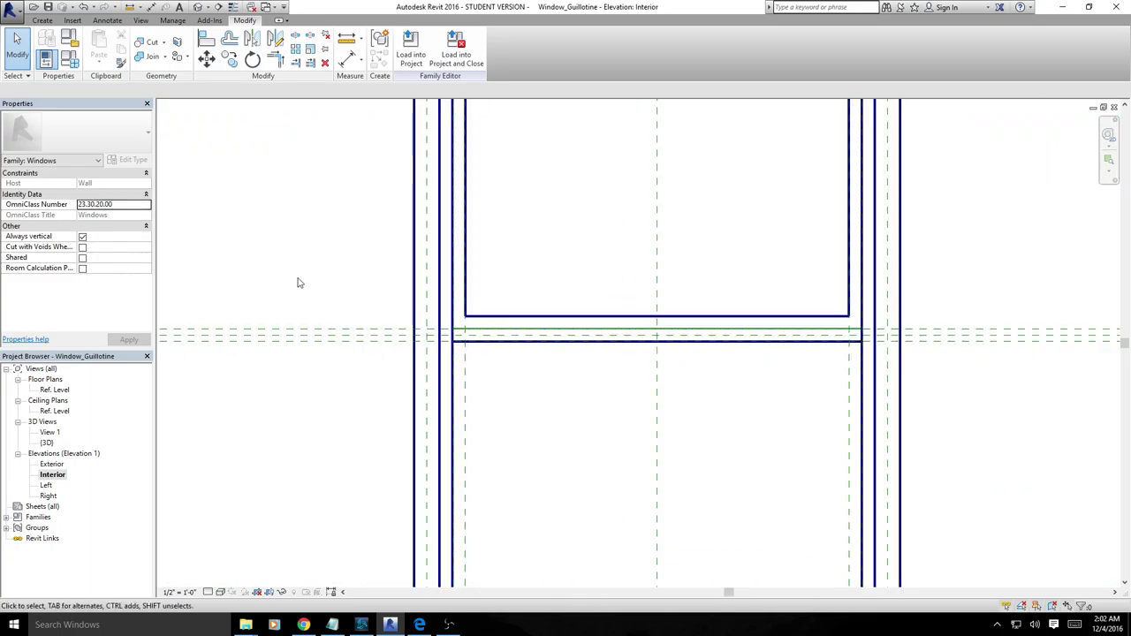
pyautogui.moveTo(295, 274); pyautogui.dragTo(1053, 361)
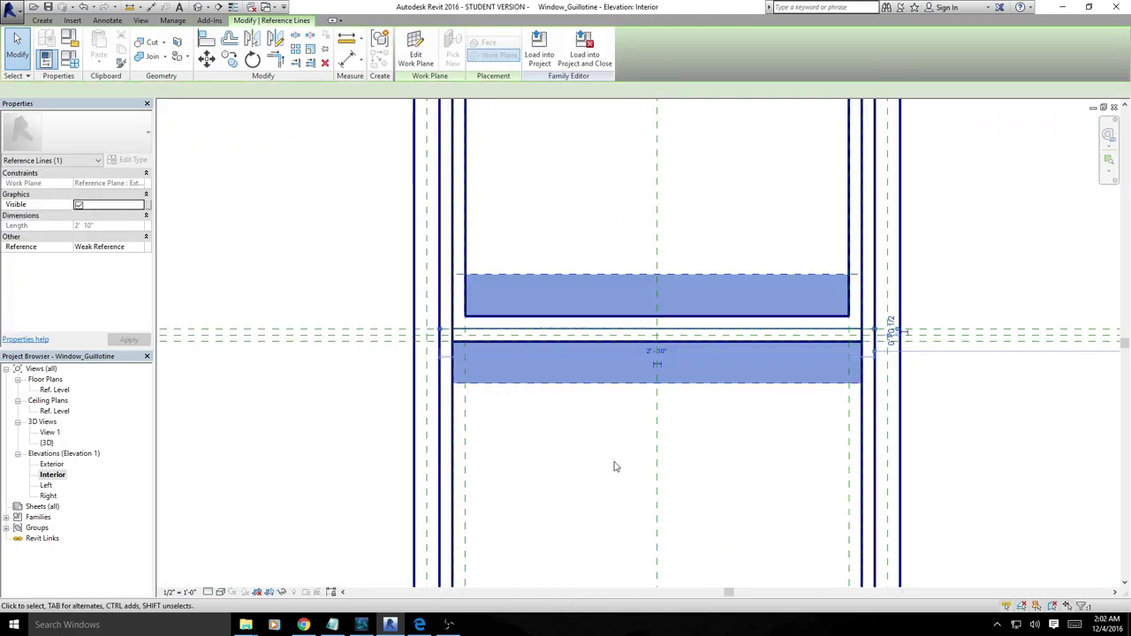
pyautogui.moveTo(614, 465); pyautogui.dragTo(462, 320, button='middle')
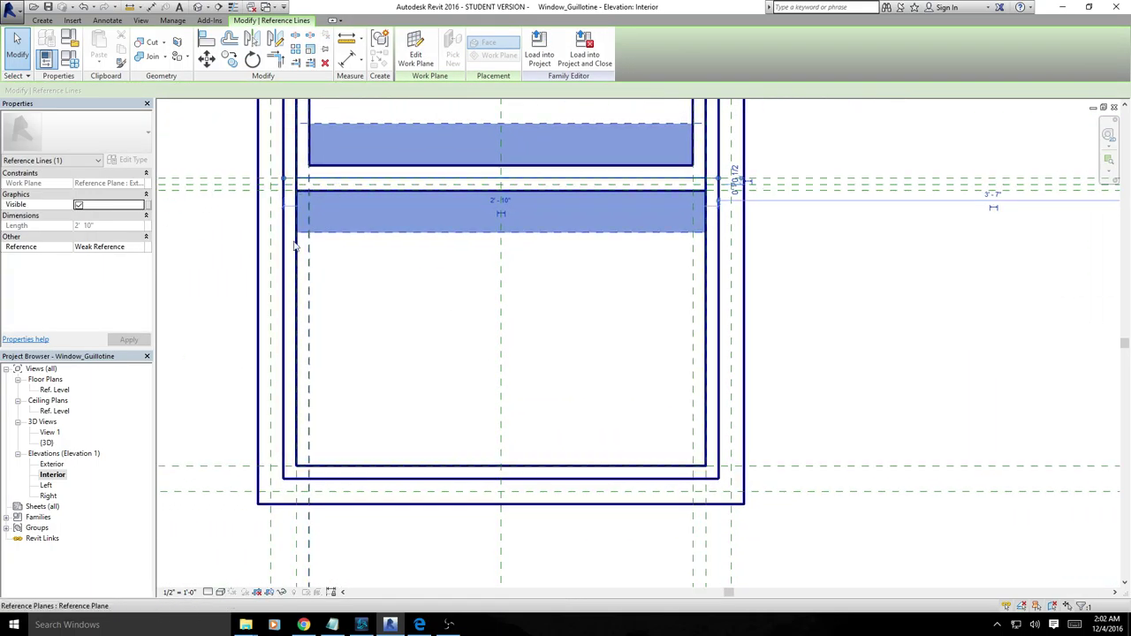
pyautogui.moveTo(218, 153); pyautogui.dragTo(416, 543)
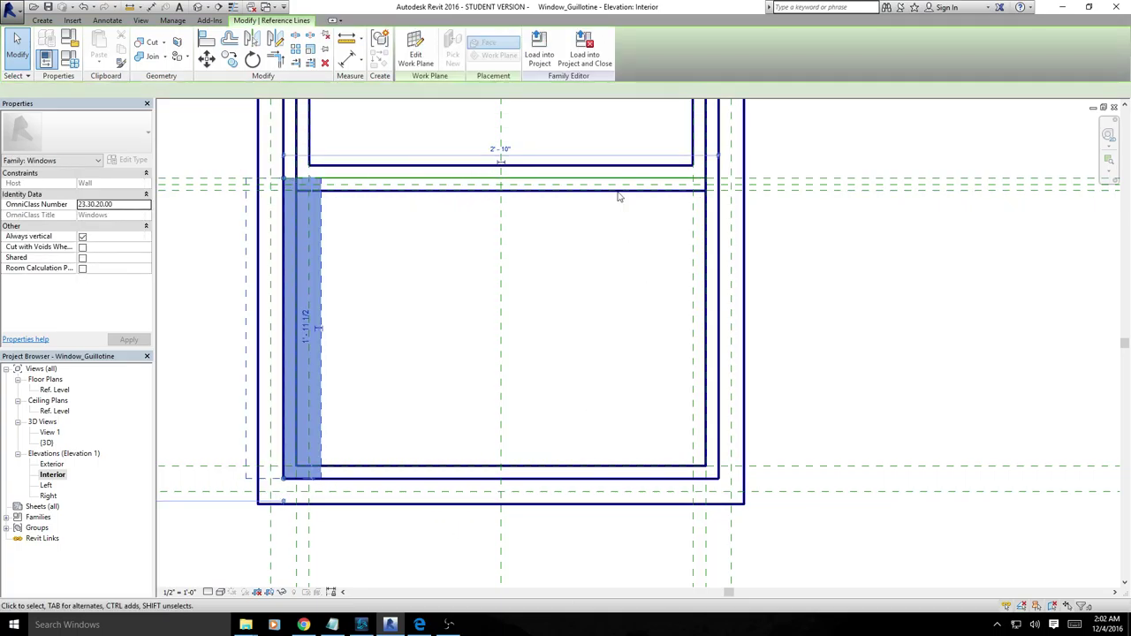
pyautogui.moveTo(633, 123); pyautogui.dragTo(847, 485)
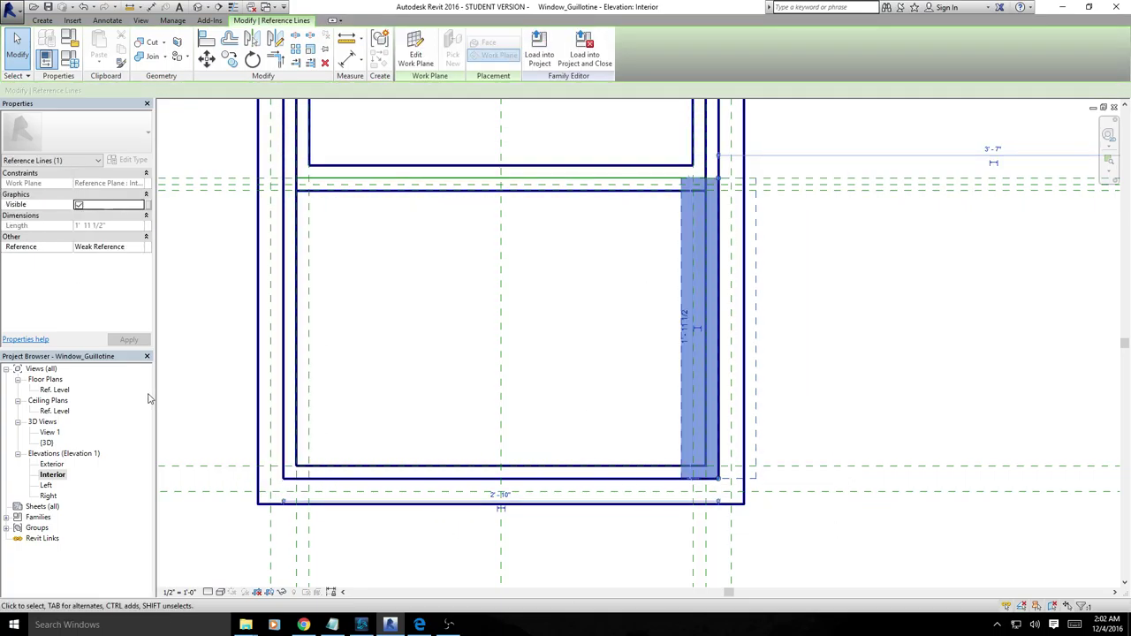
pyautogui.moveTo(186, 391); pyautogui.dragTo(851, 568)
pyautogui.click(434, 466)
pyautogui.click(171, 198)
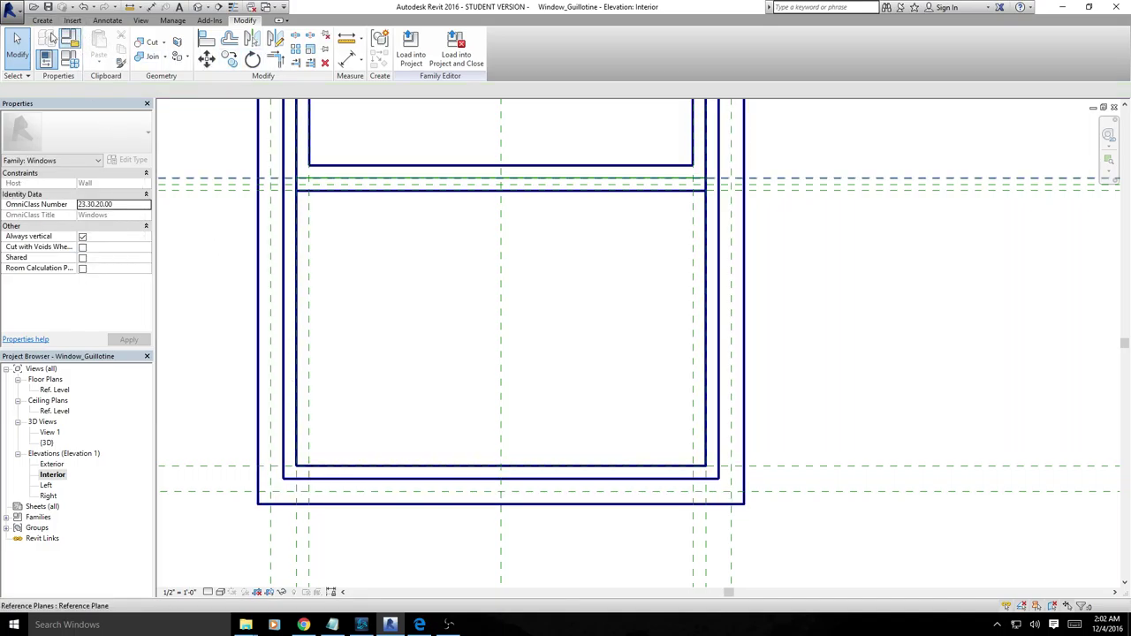
pyautogui.click(42, 20)
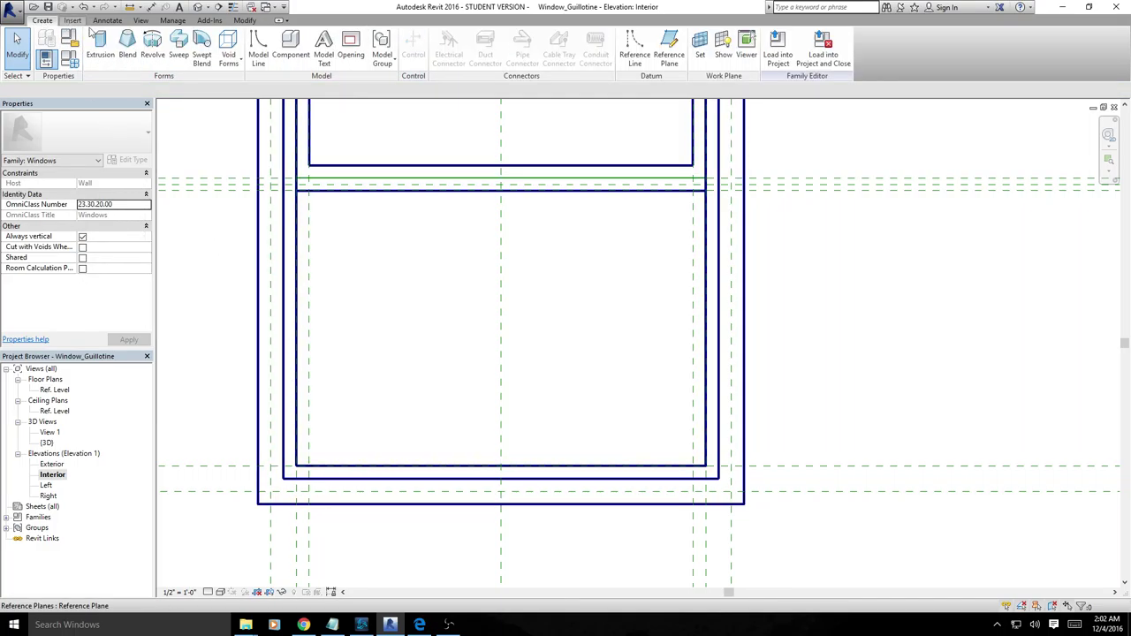
# Start a new sweep picking the sash's left, top, right and bottom edges, then try finishing
pyautogui.click(179, 46)
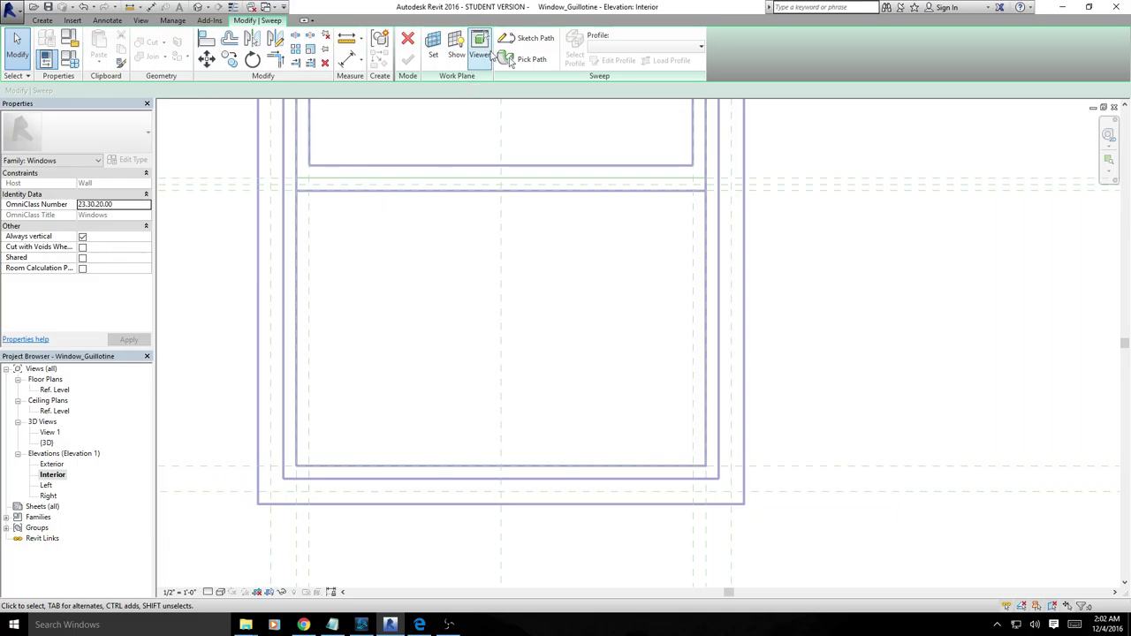
pyautogui.click(510, 68)
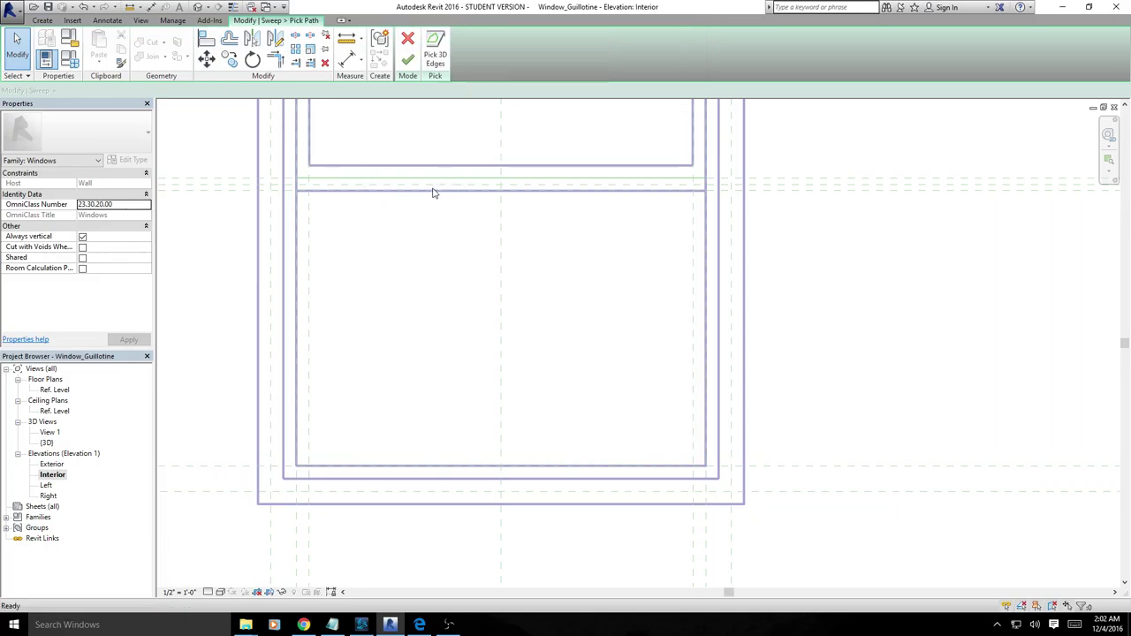
pyautogui.click(284, 240)
pyautogui.click(323, 182)
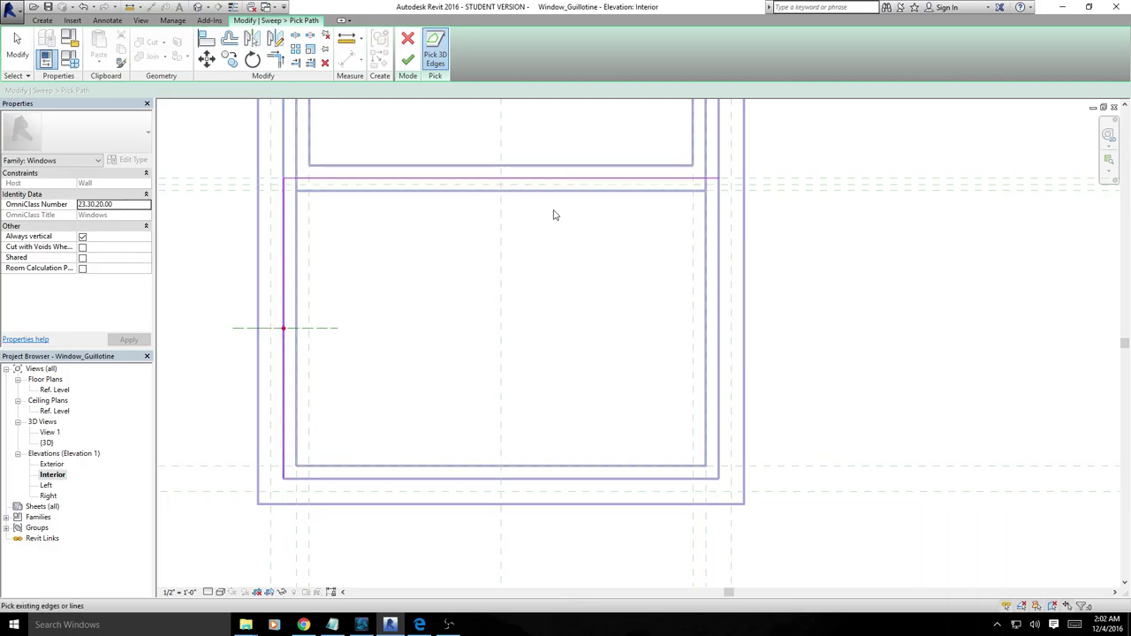
pyautogui.click(719, 245)
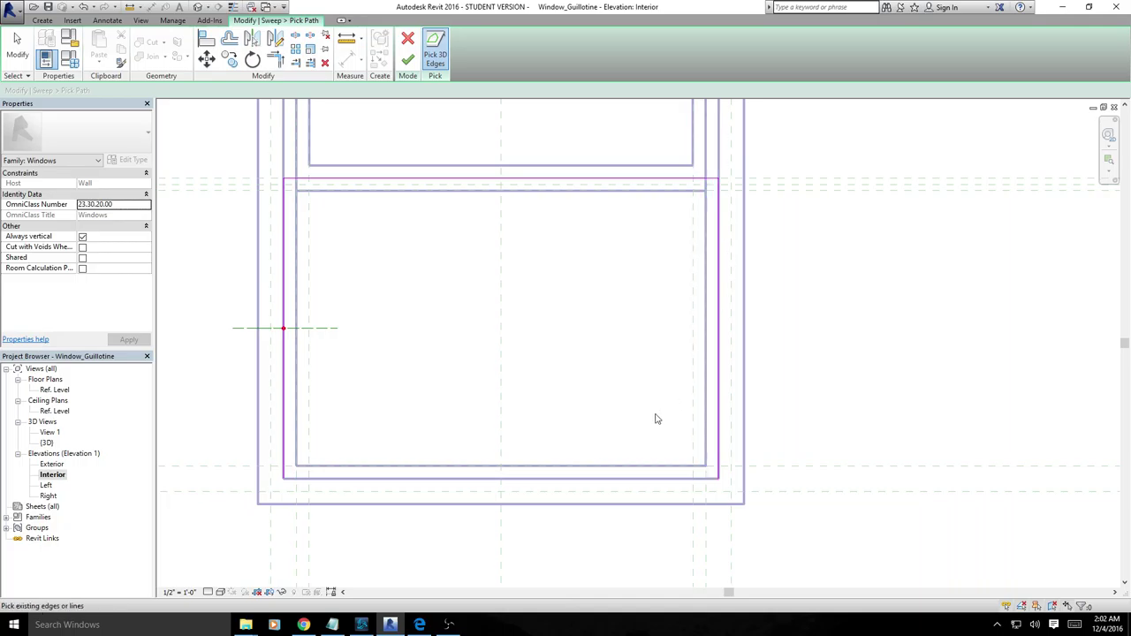
pyautogui.click(527, 481)
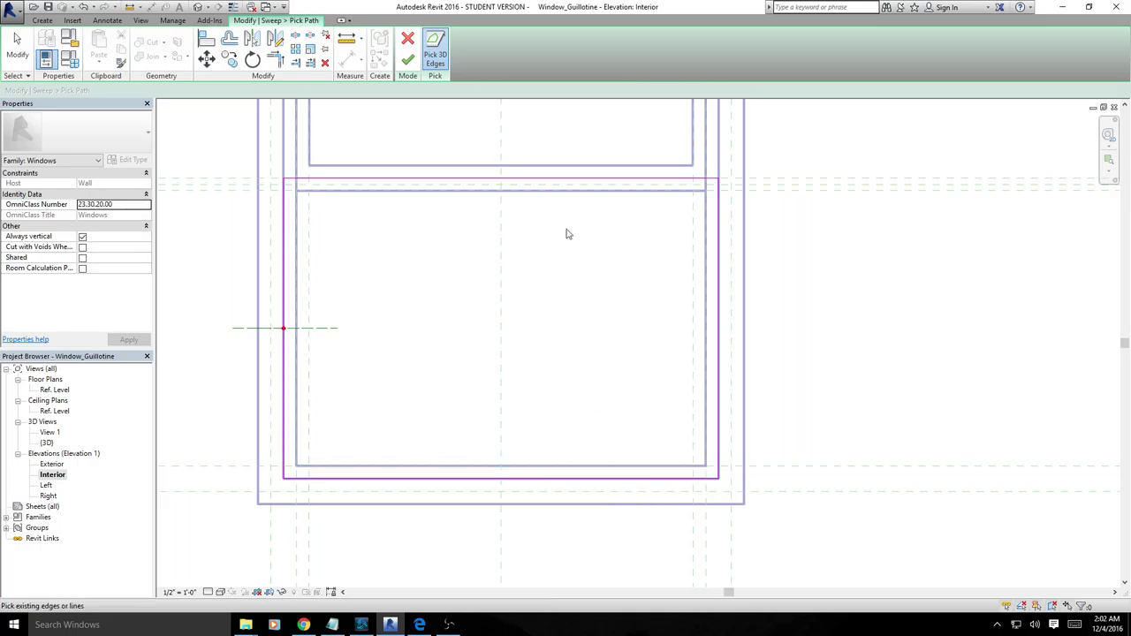
pyautogui.click(409, 60)
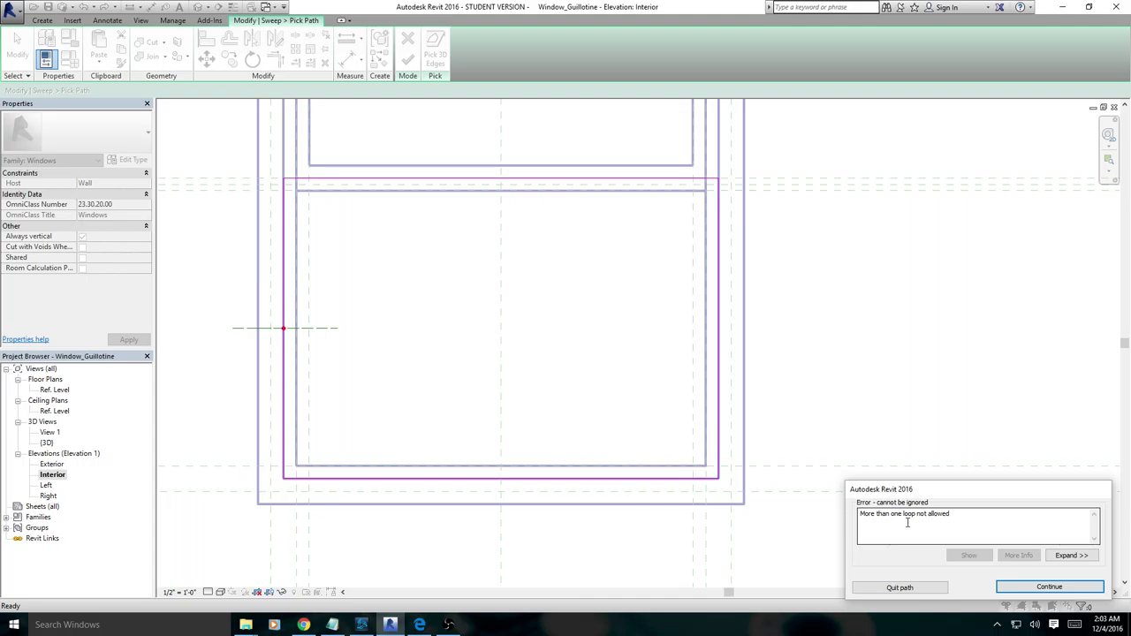
# Dismiss the loop error, inspect the bottom path line, and retry finishing into the same error
pyautogui.click(1019, 586)
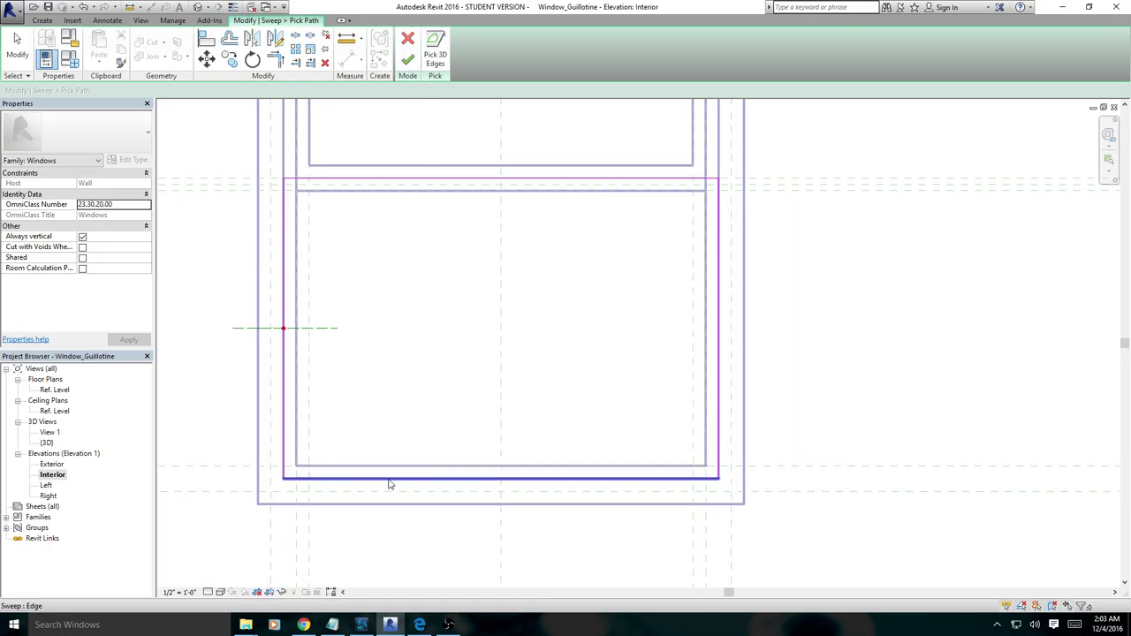
pyautogui.click(340, 479)
pyautogui.press('Escape')
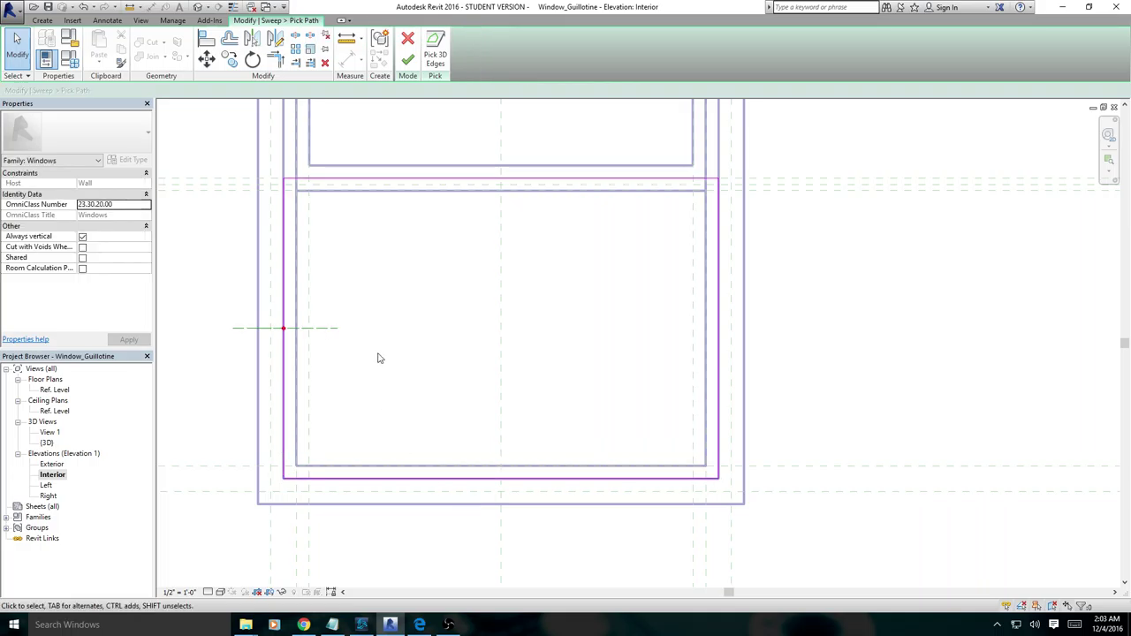
pyautogui.click(438, 481)
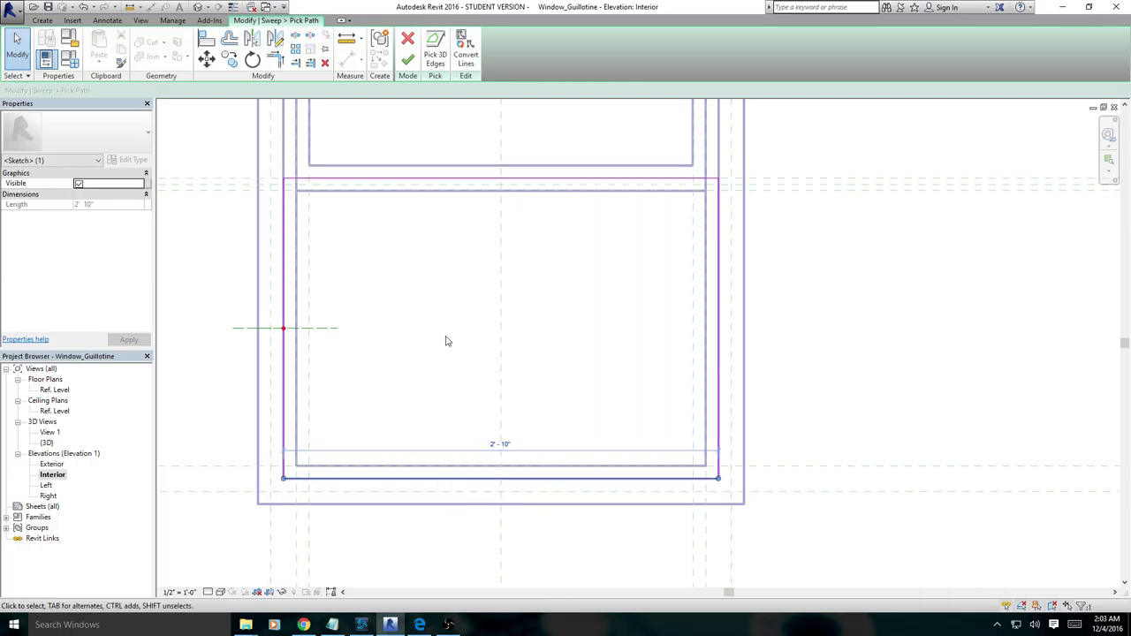
pyautogui.press('Escape')
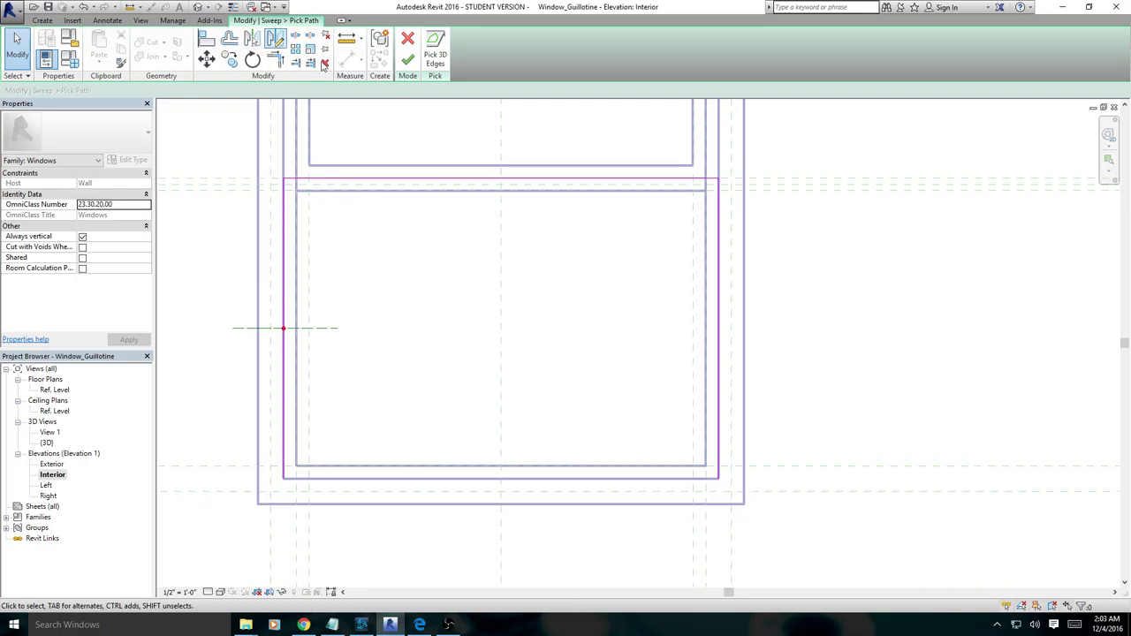
pyautogui.click(407, 60)
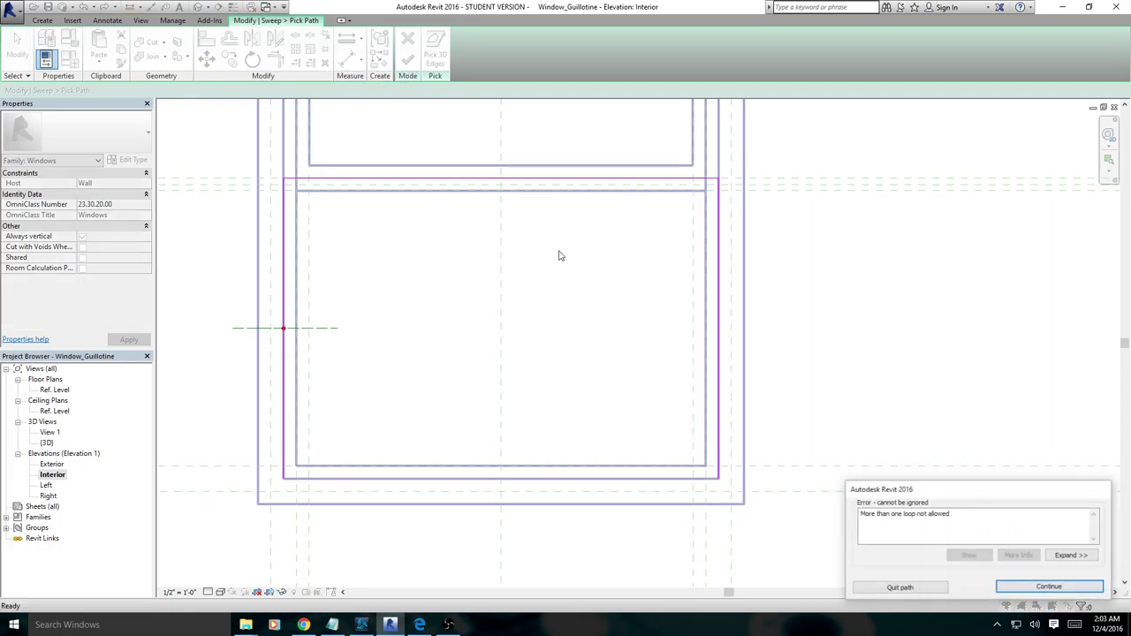
pyautogui.click(1021, 591)
# Delete the top path line, re-pick the sash's bottom edge, and finish the path
pyautogui.click(318, 181)
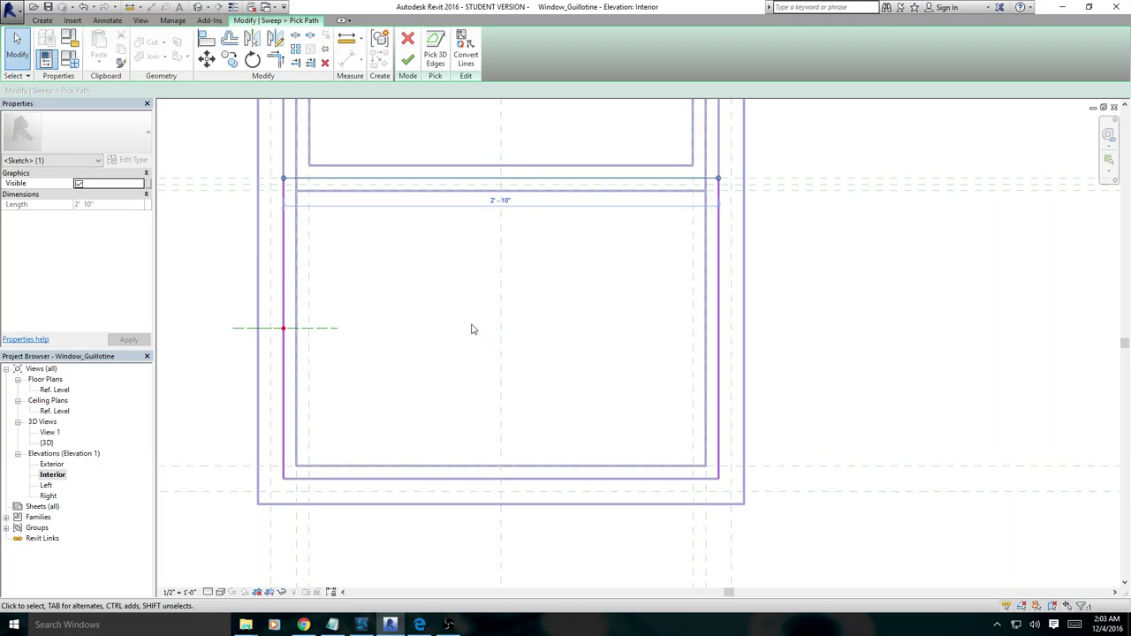
pyautogui.press('Delete')
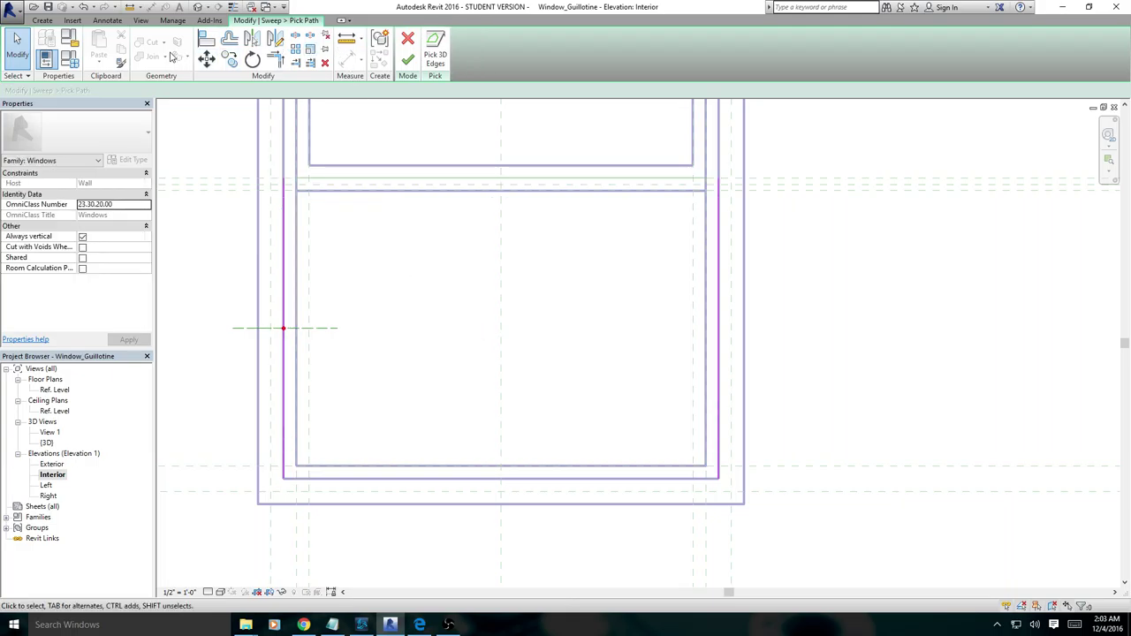
pyautogui.click(435, 53)
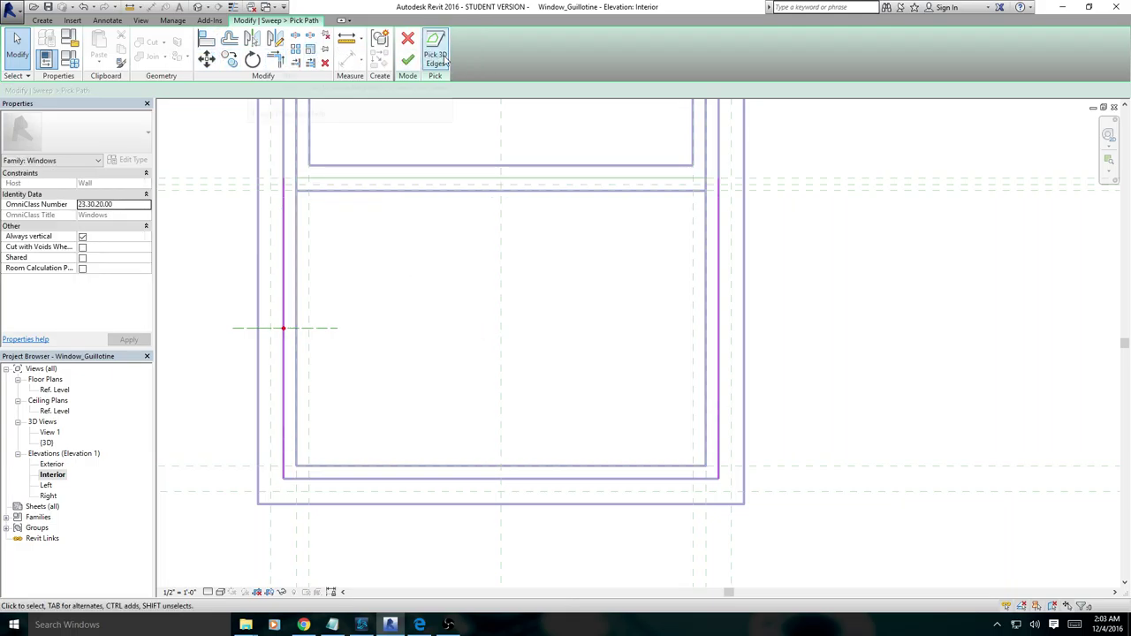
pyautogui.click(363, 479)
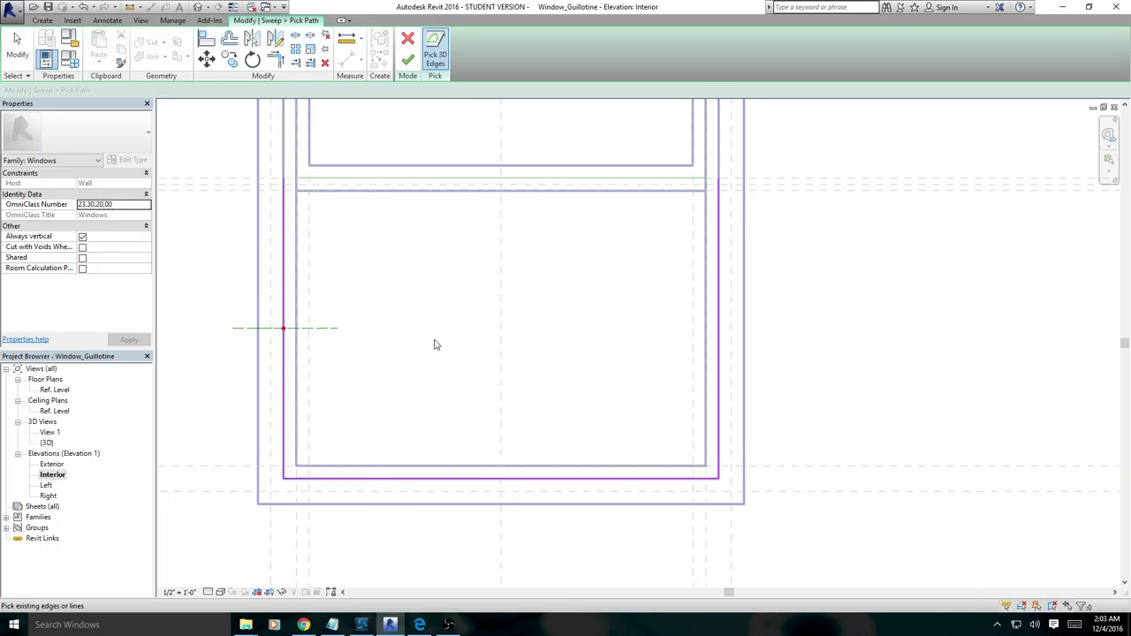
pyautogui.click(408, 59)
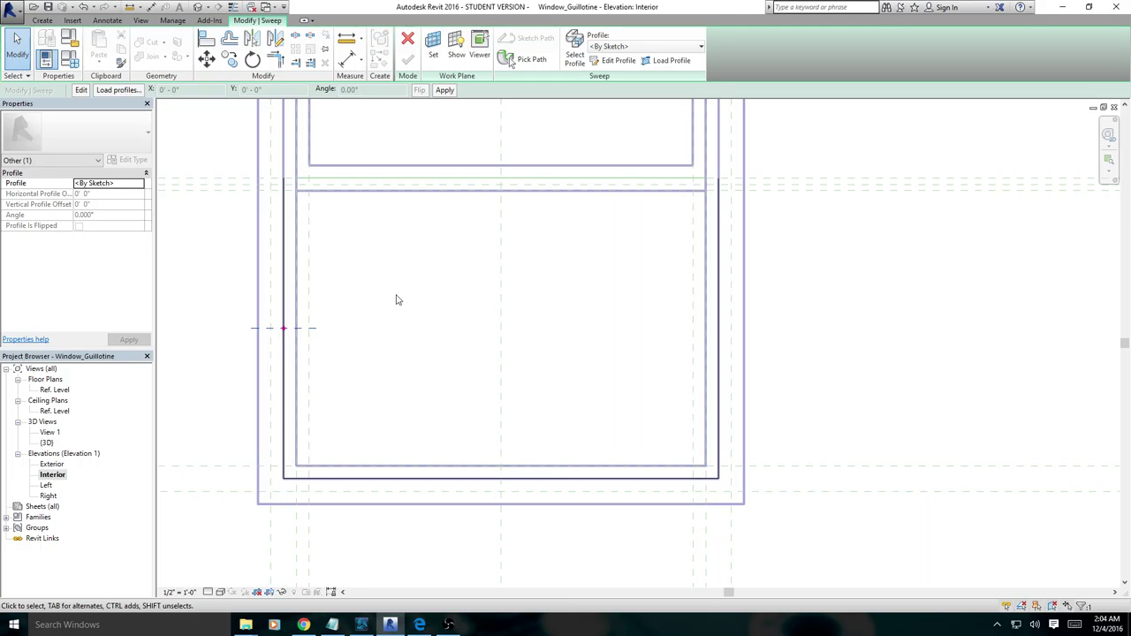
# Bring the screen recorder window to the front
pyautogui.click(448, 625)
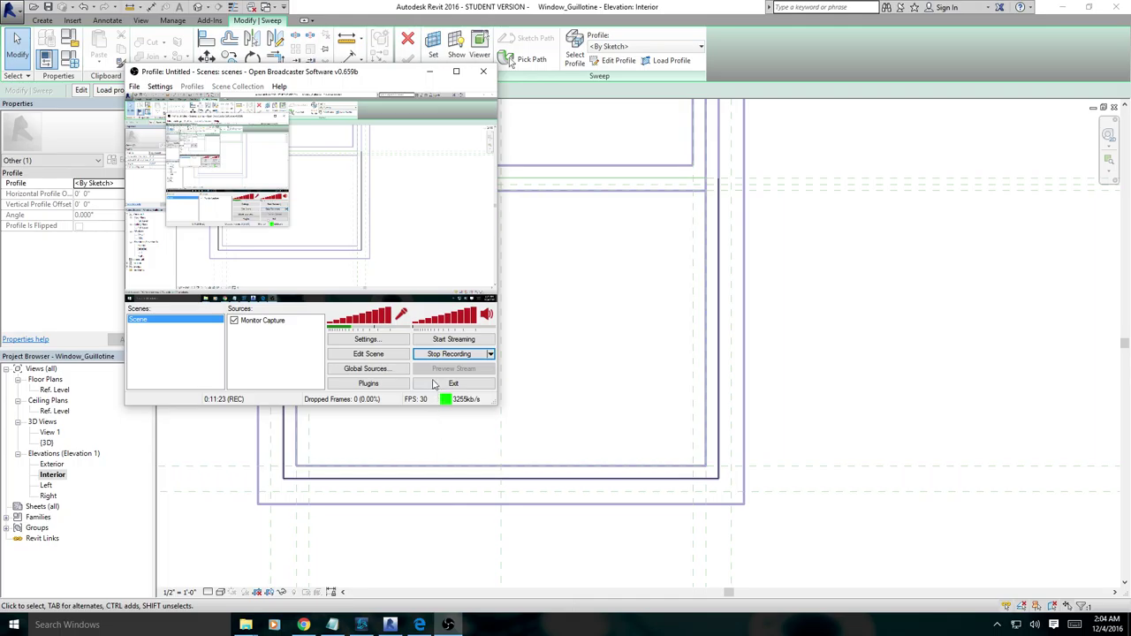
# Show the Stop Recording options, then close them without choosing any
pyautogui.click(490, 354)
pyautogui.click(490, 354)
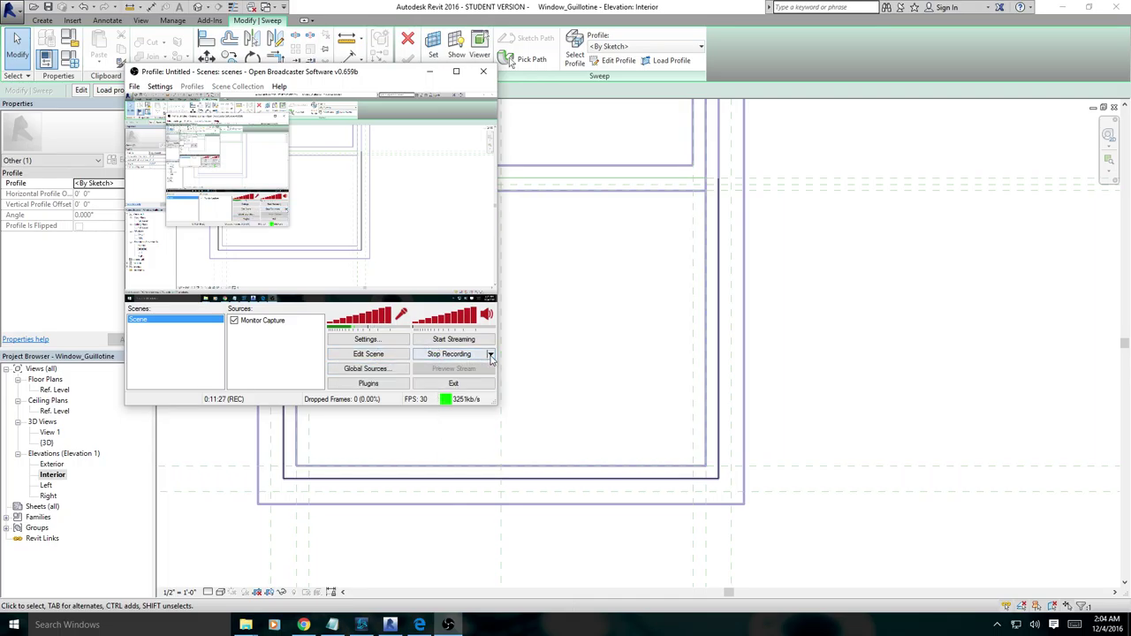